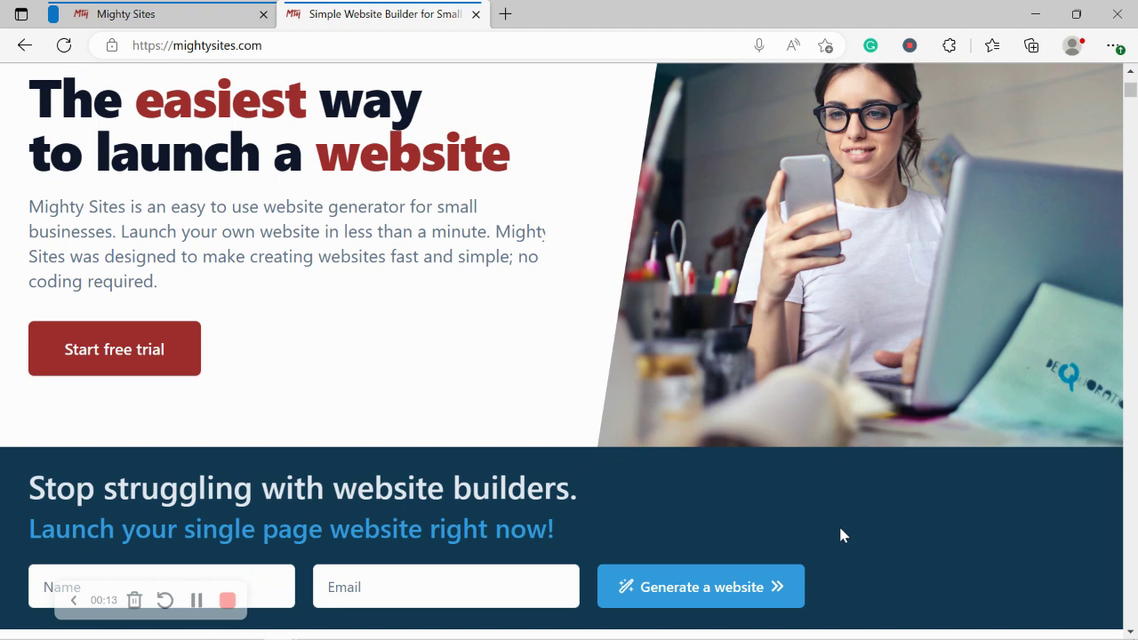
Step: Look through the mightysites.com marketing homepage, then switch to the Mighty Sites site-creation page
scroll(842, 536, "down", 2)
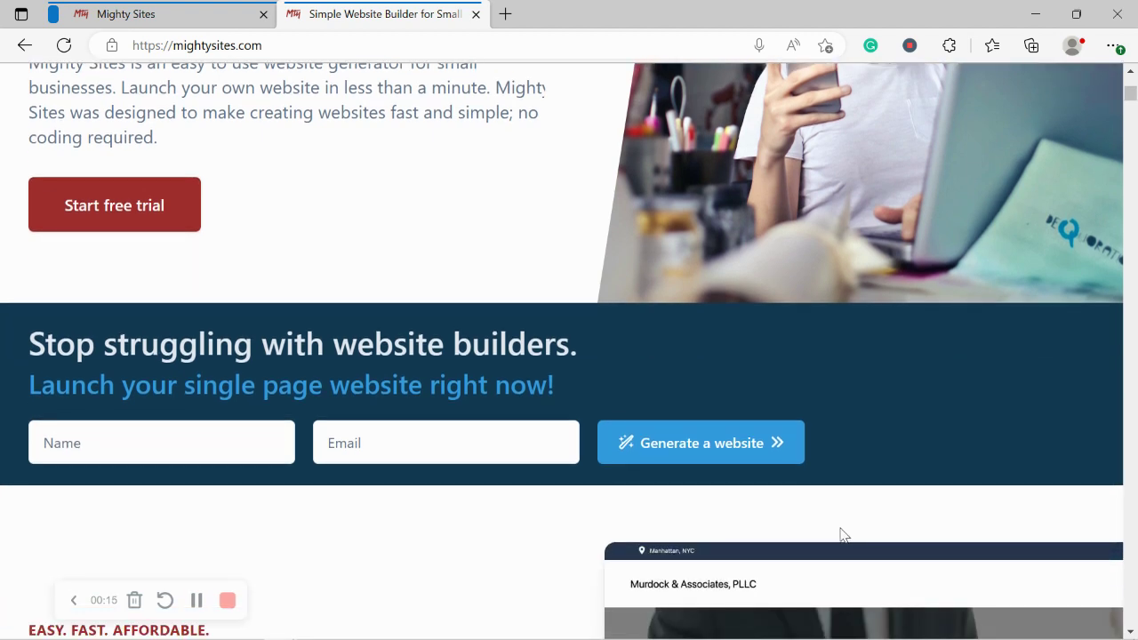
scroll(843, 535, "down", 5)
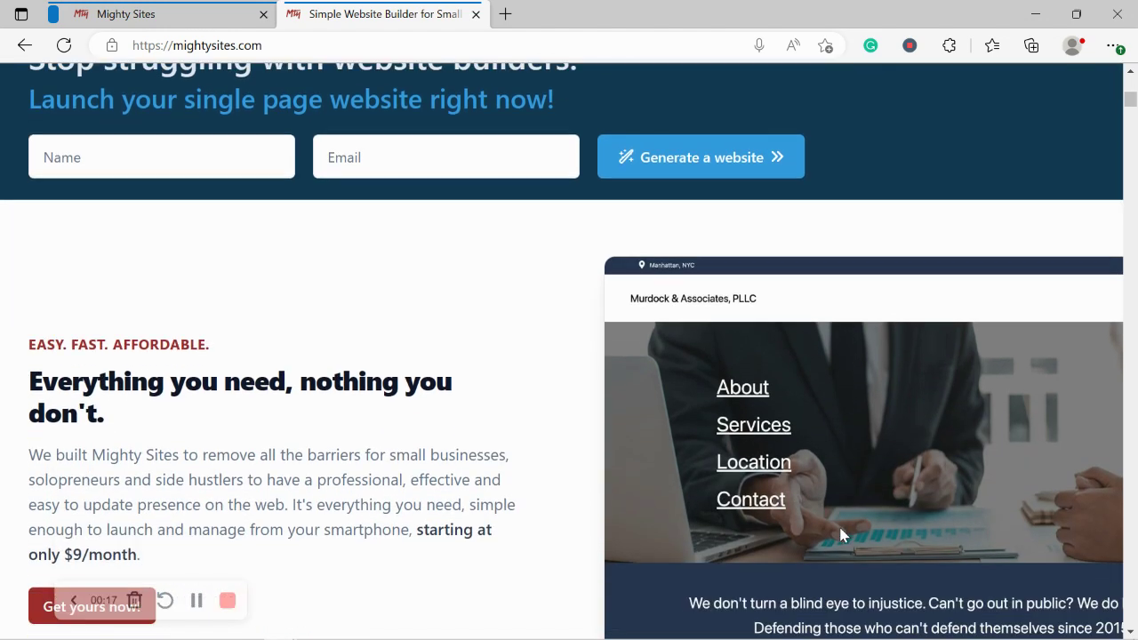
scroll(843, 535, "down", 1)
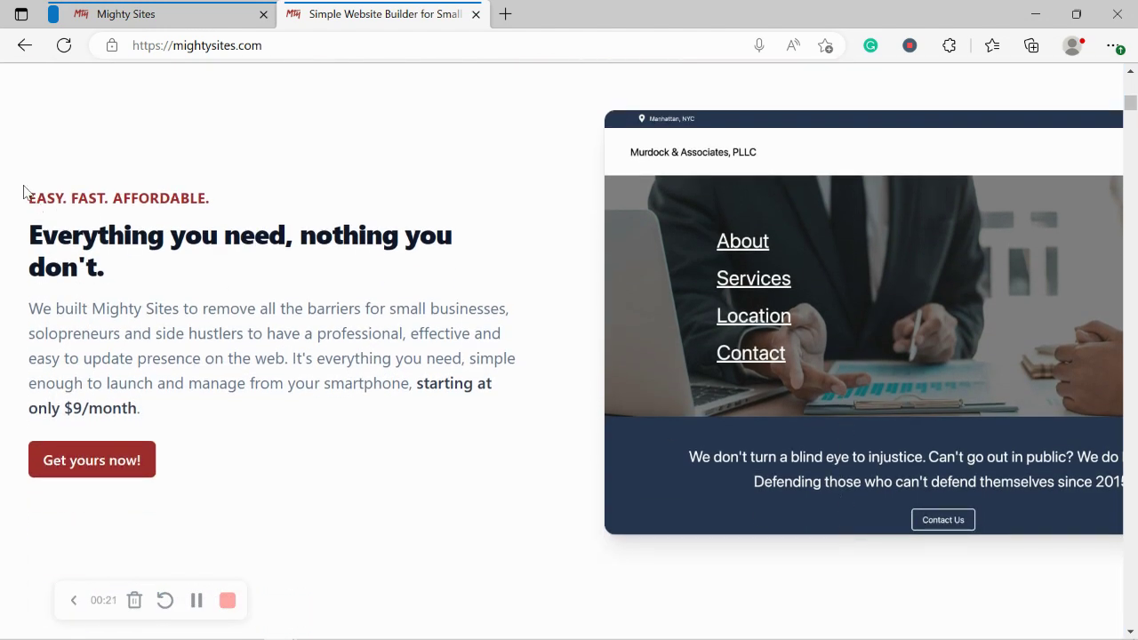
scroll(25, 192, "down", 5)
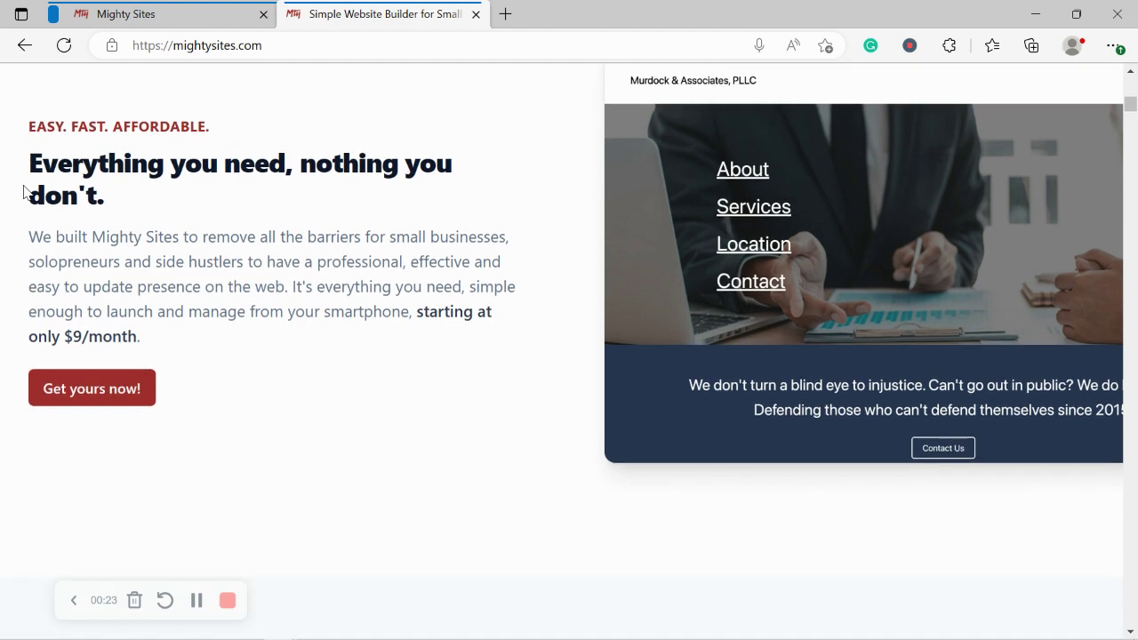
scroll(25, 192, "down", 7)
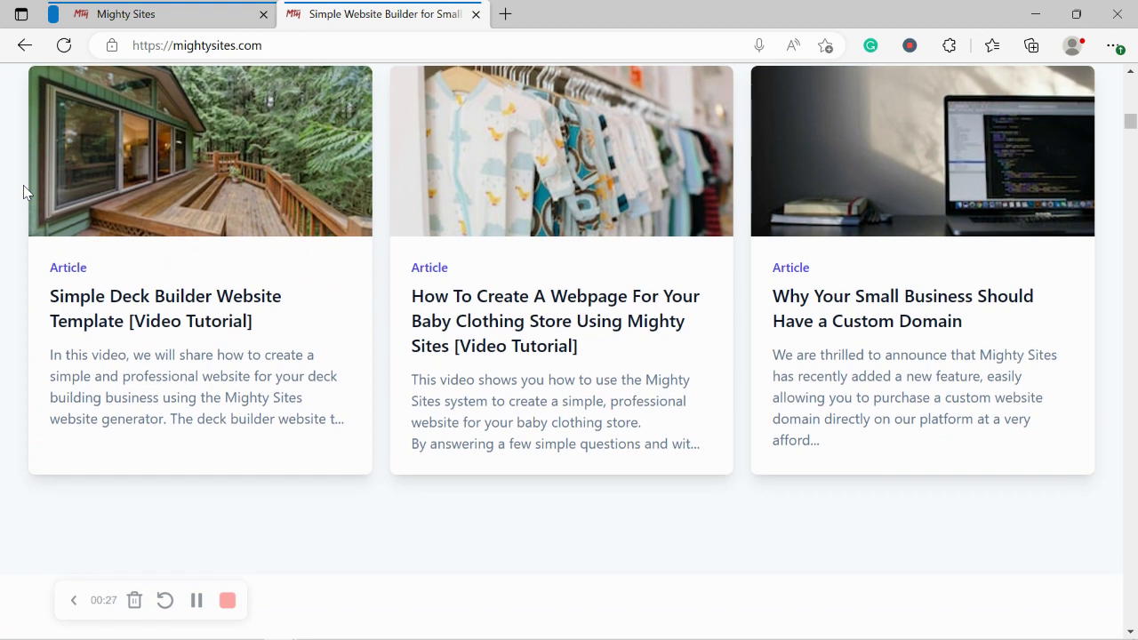
scroll(24, 187, "down", 5)
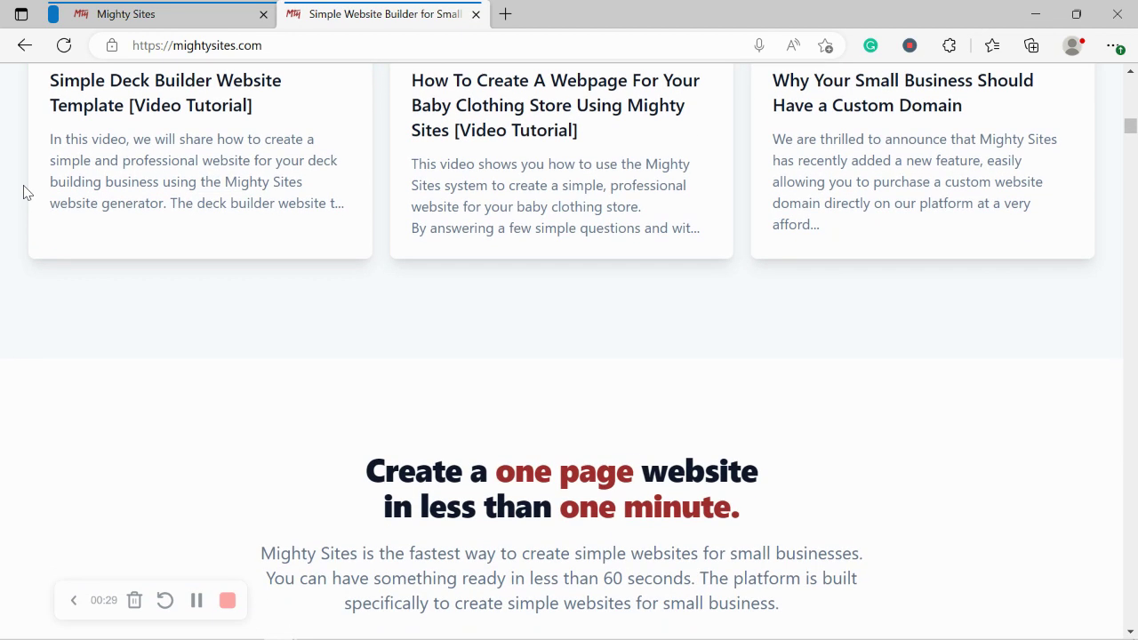
scroll(25, 192, "down", 1)
scroll(24, 193, "down", 1)
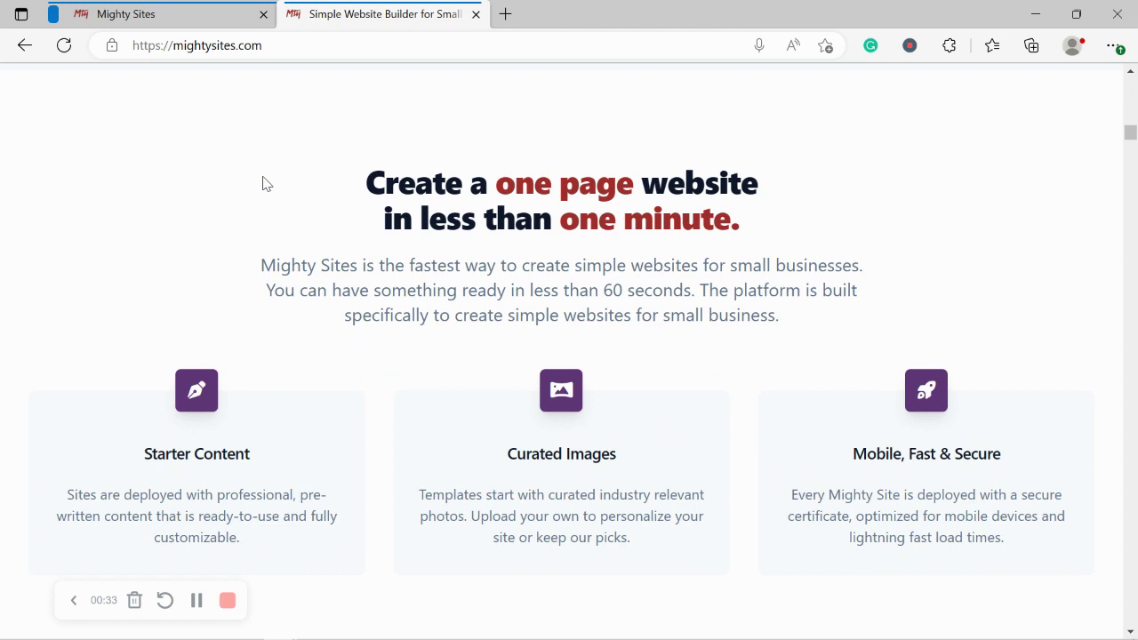
scroll(263, 184, "down", 1)
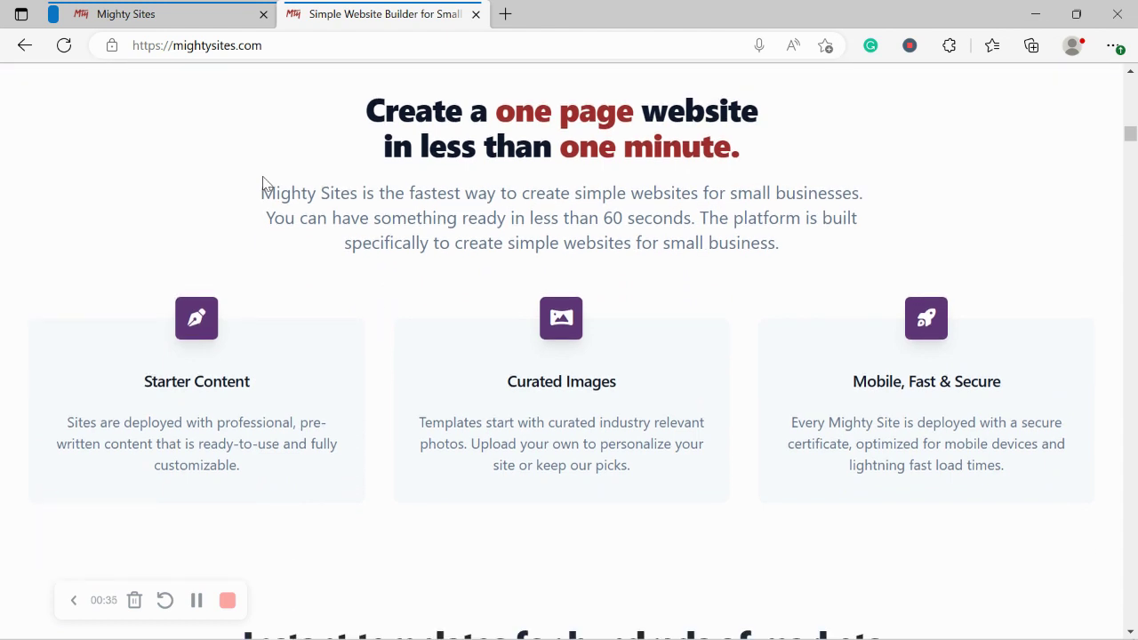
scroll(263, 184, "down", 1)
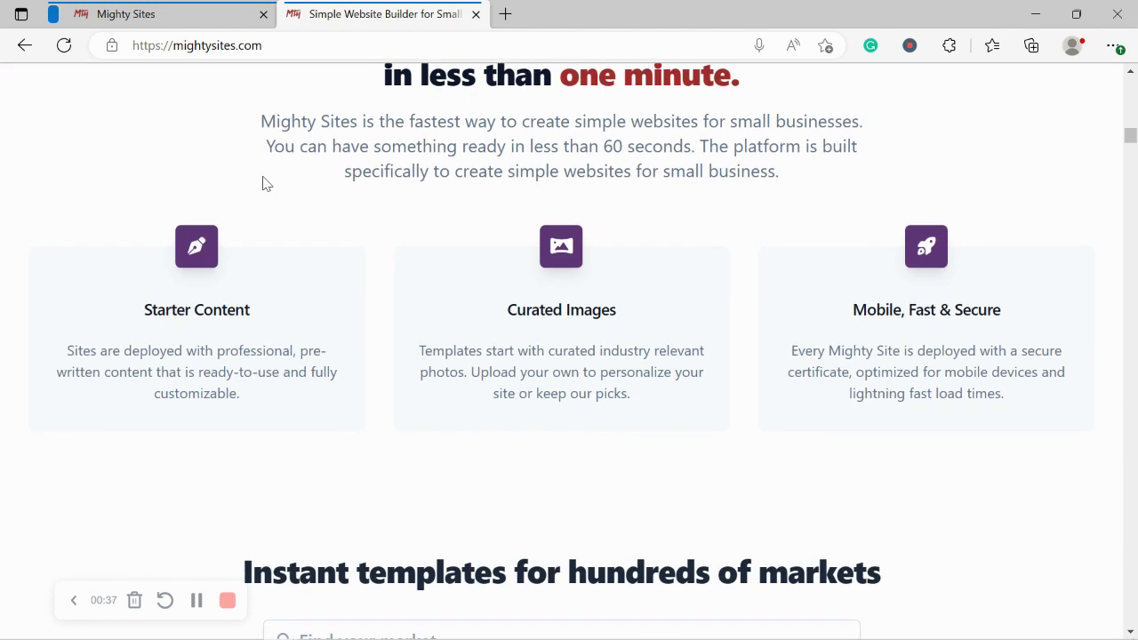
scroll(262, 184, "down", 1)
scroll(263, 184, "down", 1)
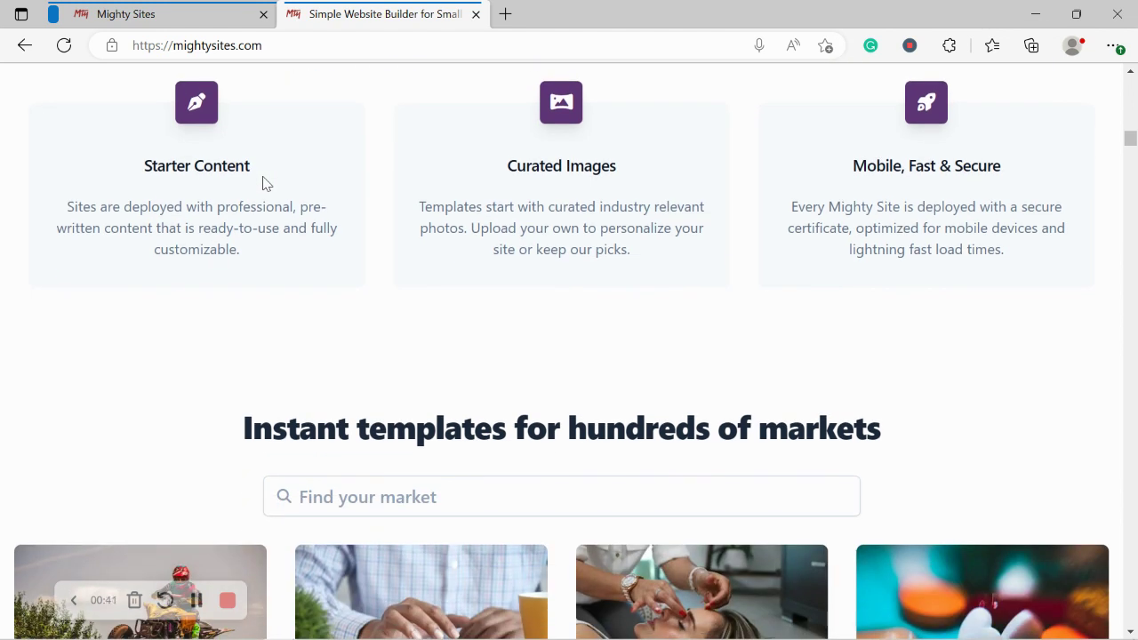
left_click(203, 10)
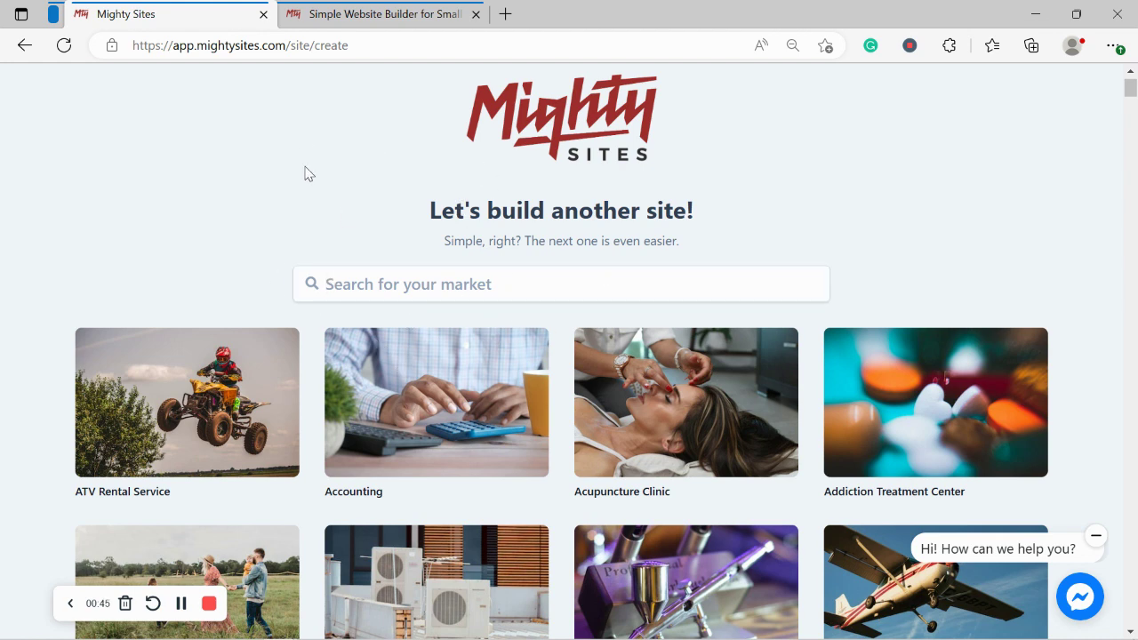
Step: Browse the market grid, then search the templates for 'mexican'
scroll(305, 171, "down", 3)
scroll(305, 171, "down", 3)
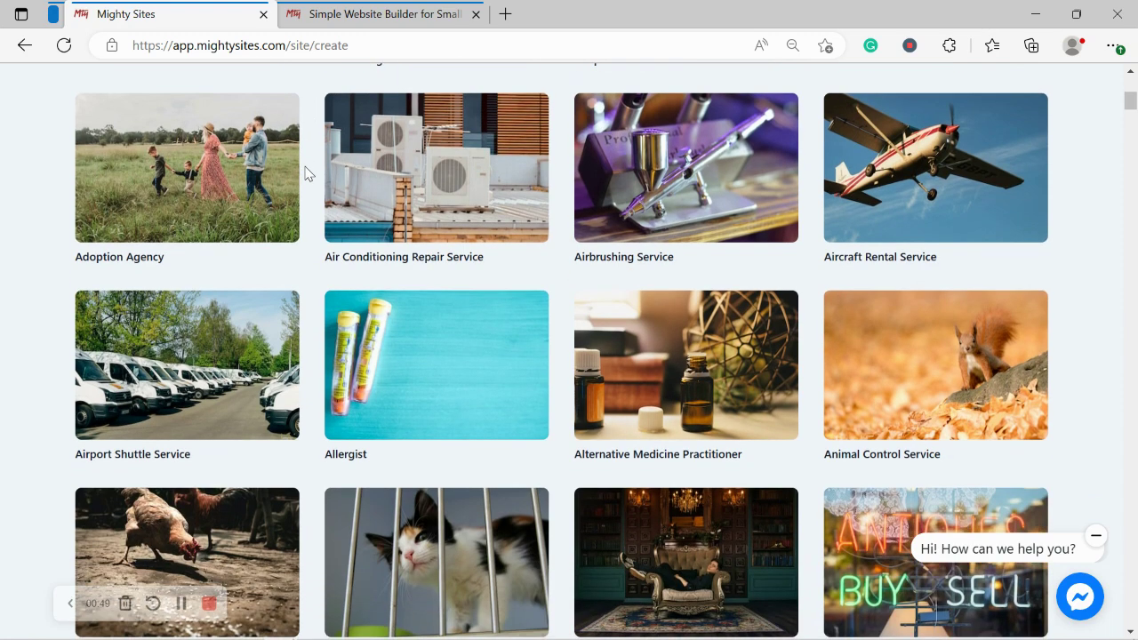
scroll(305, 171, "down", 2)
scroll(305, 170, "down", 3)
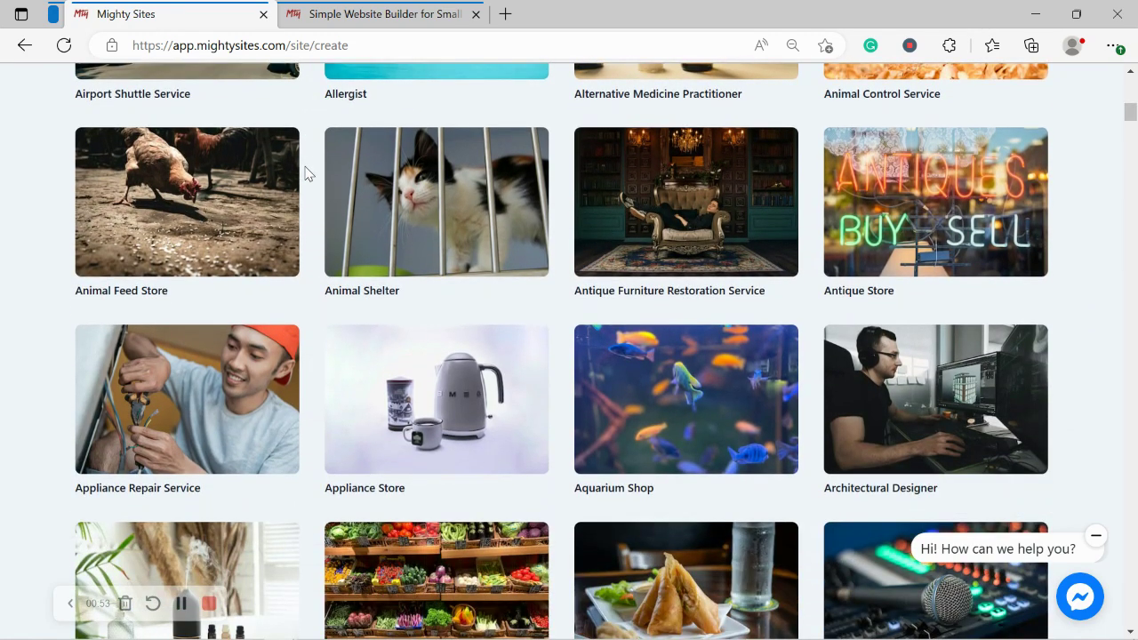
scroll(305, 171, "down", 2)
scroll(305, 171, "down", 1)
scroll(305, 171, "up", 2)
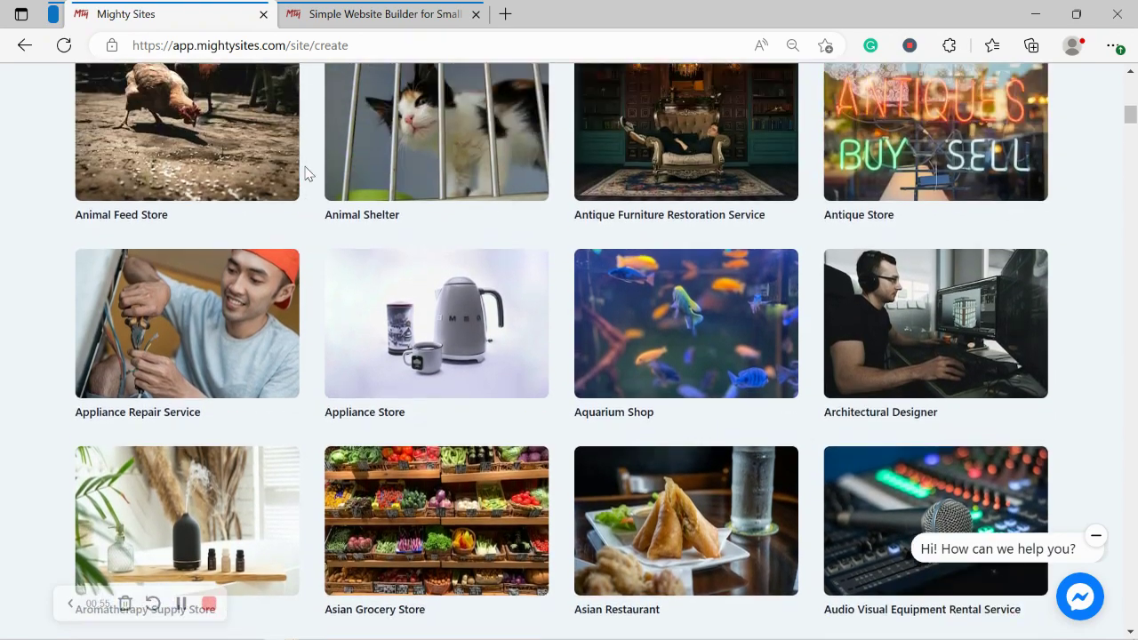
scroll(304, 170, "up", 8)
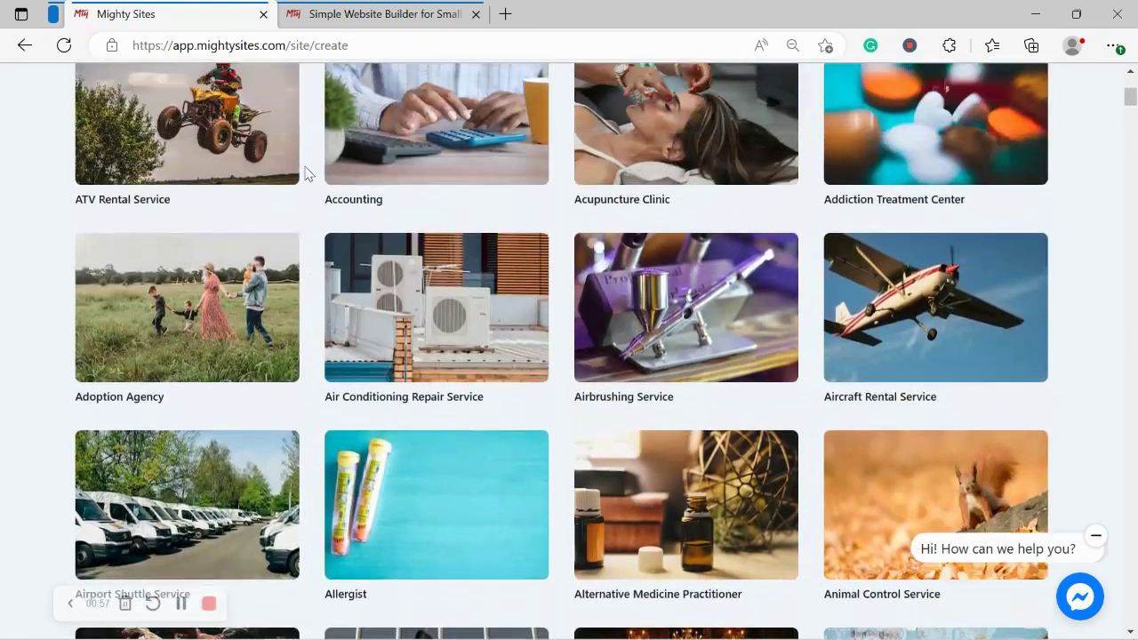
scroll(304, 172, "up", 4)
left_click(474, 282)
type("mexic")
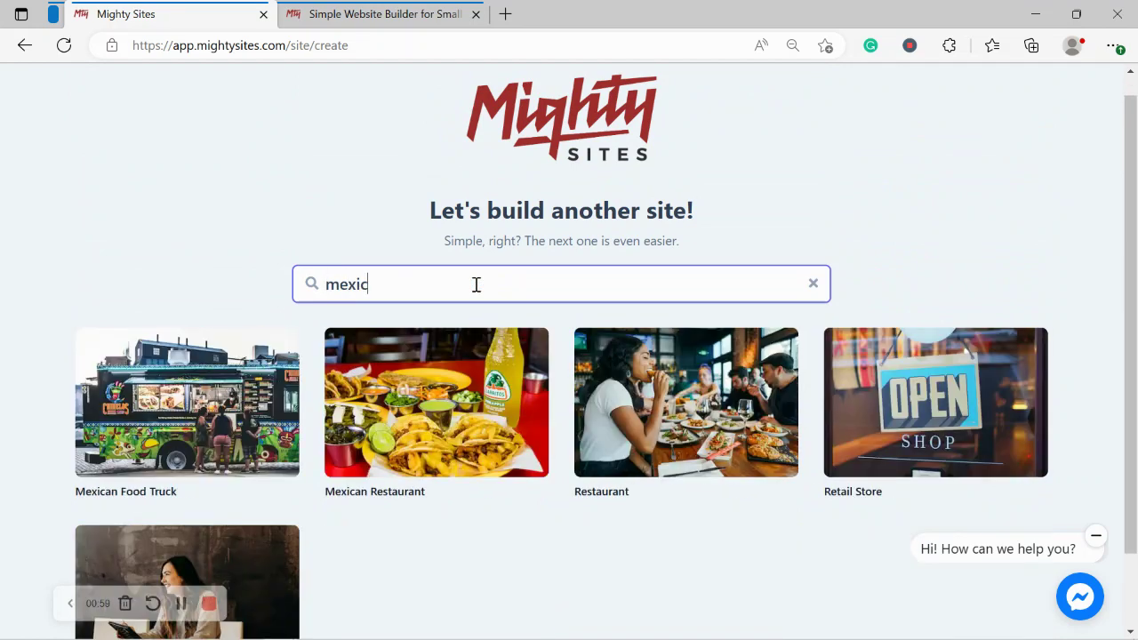
type("an f")
key("BackSpace")
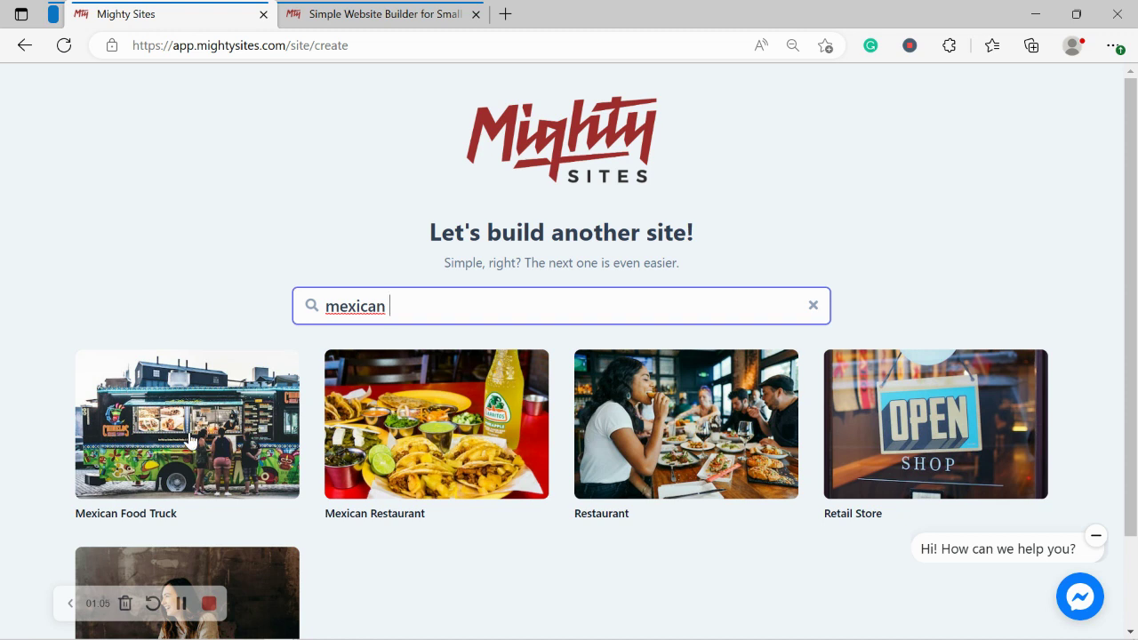
Step: Start a Mexican Food Truck site for company Rochelle's Fiesta, with city Denver
left_click(159, 424)
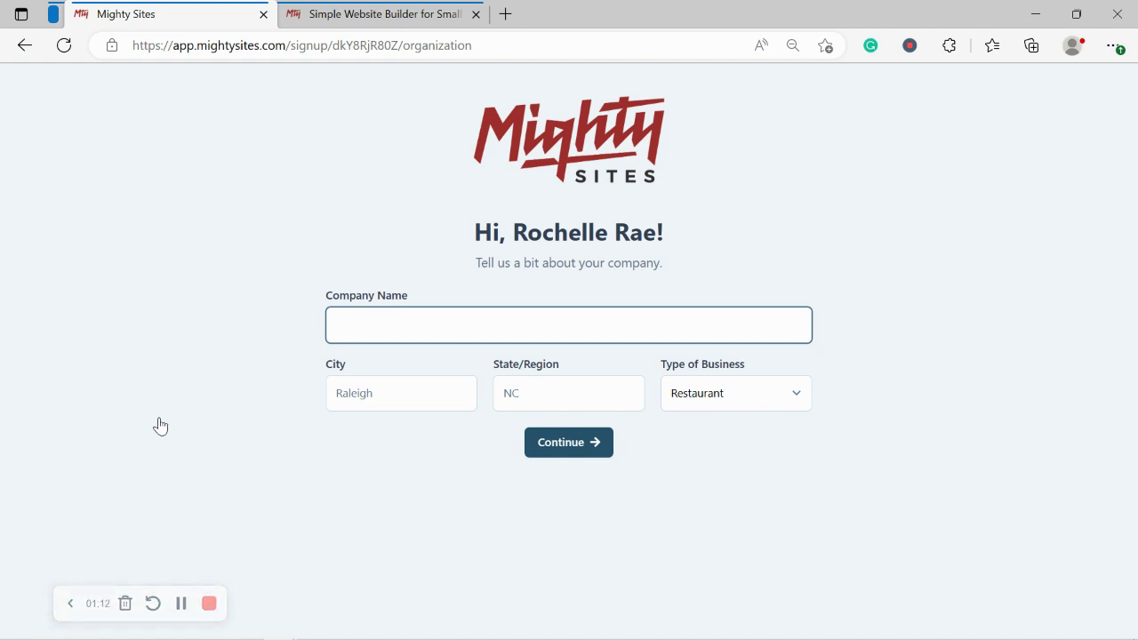
type("R")
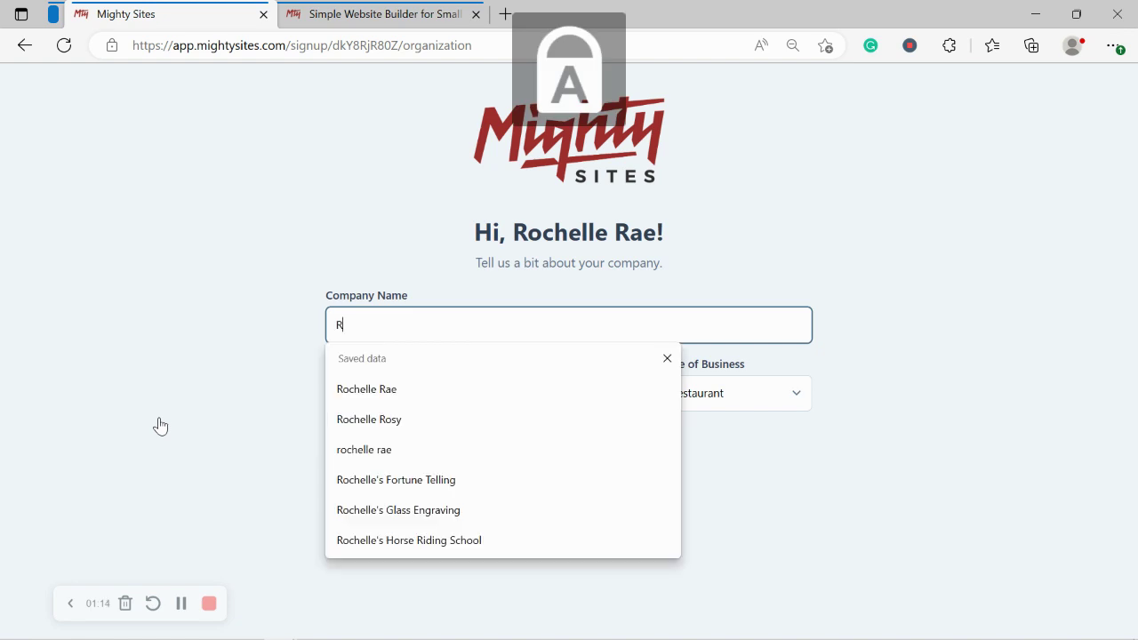
type("ochelle's Fiesta")
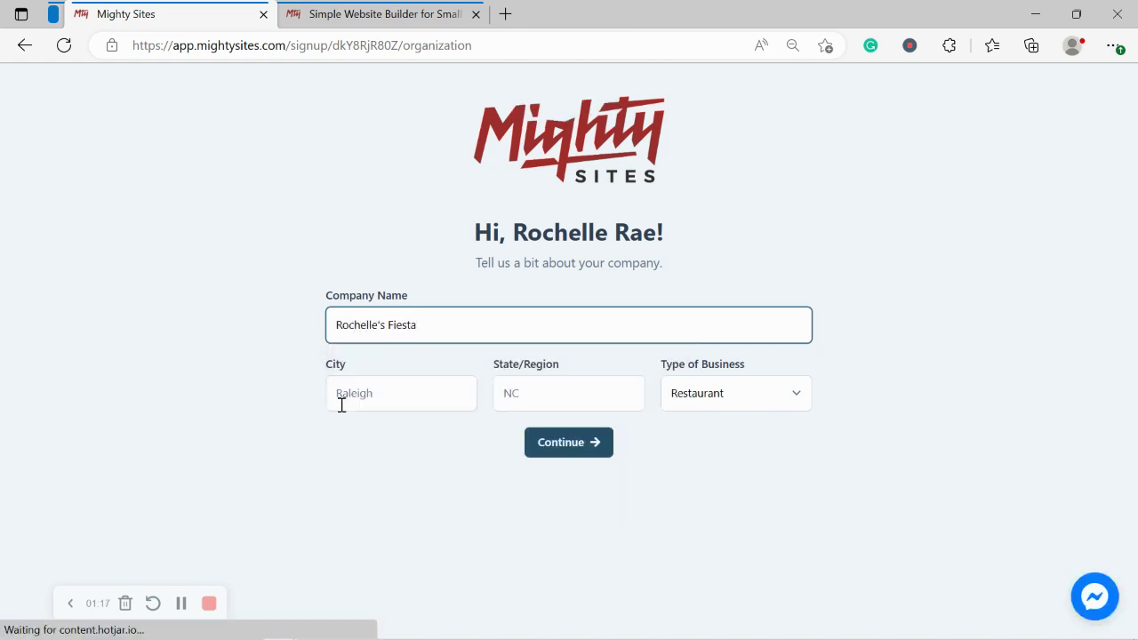
left_click(390, 393)
type("Durb")
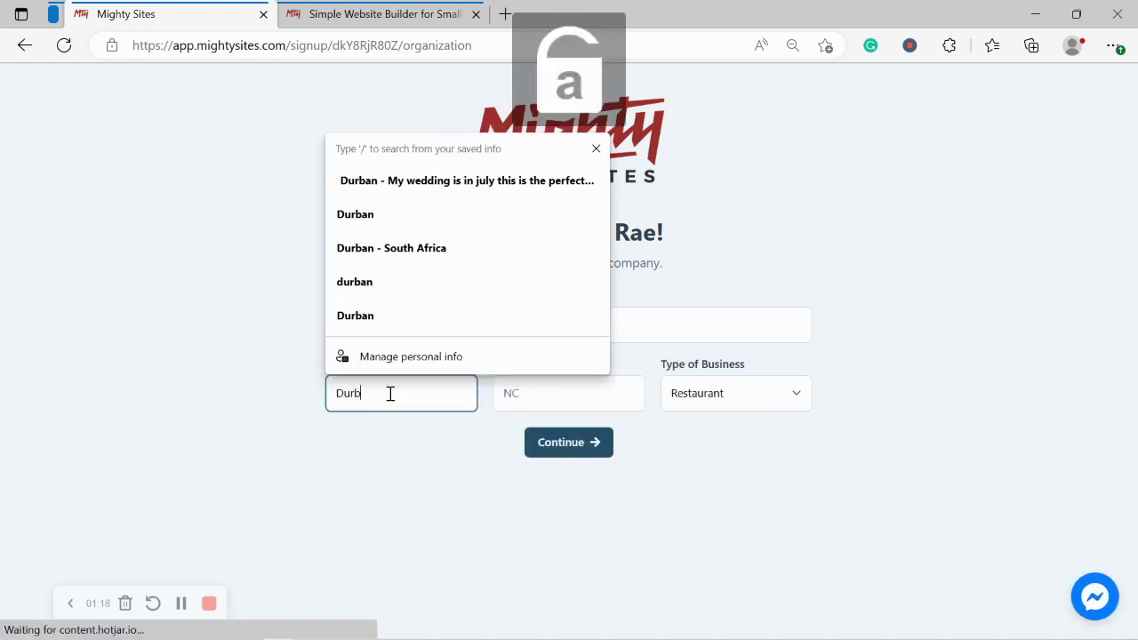
key("BackSpace")
key("BackSpace")
key("BackSpace")
type("enve")
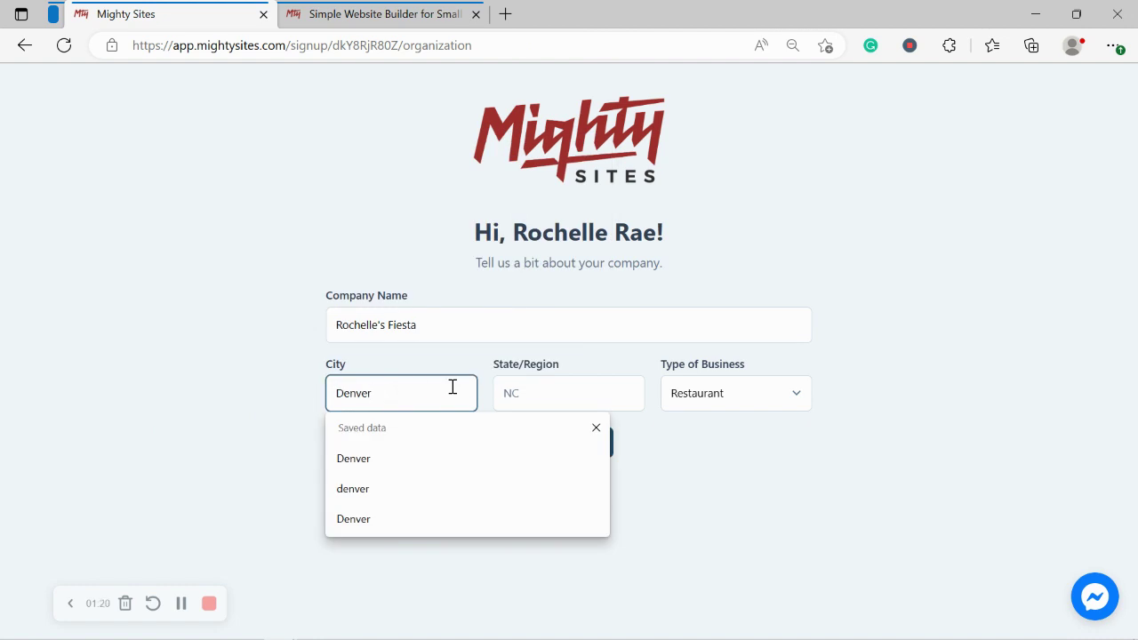
Step: Set the state to Colorado, keep Restaurant as the business type, and submit
left_click(574, 400)
type("Colorado")
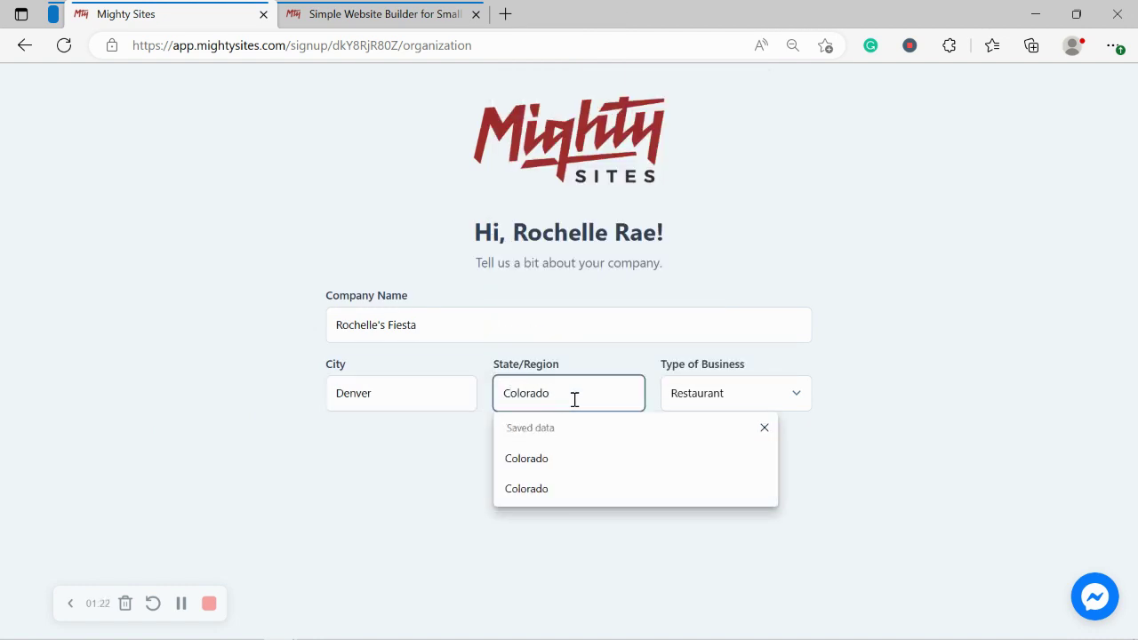
left_click(924, 361)
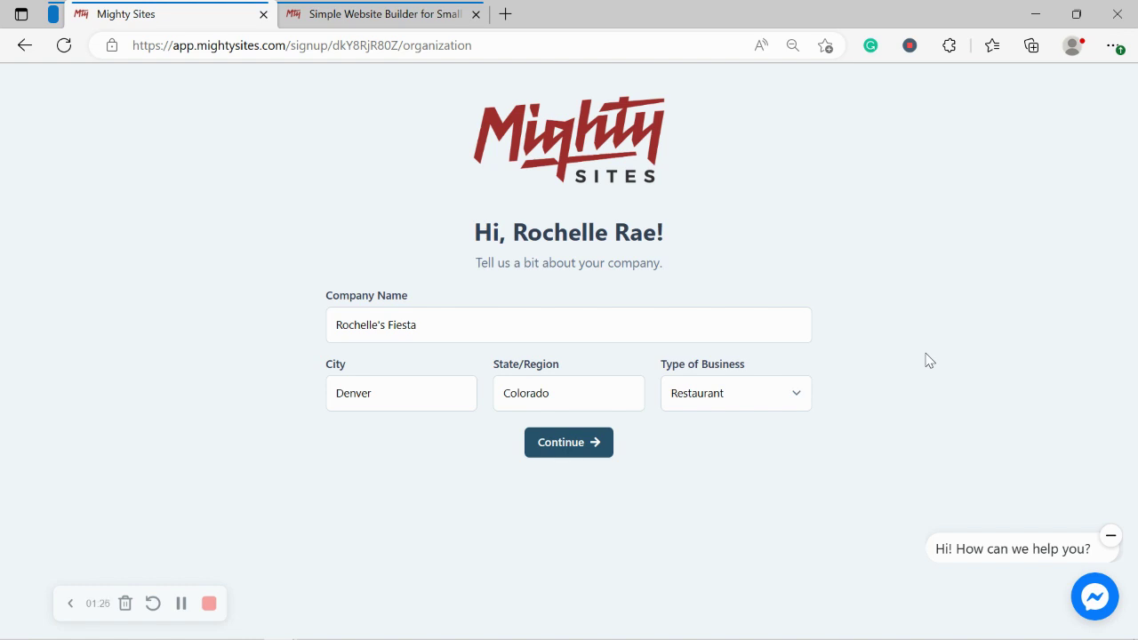
left_click(766, 389)
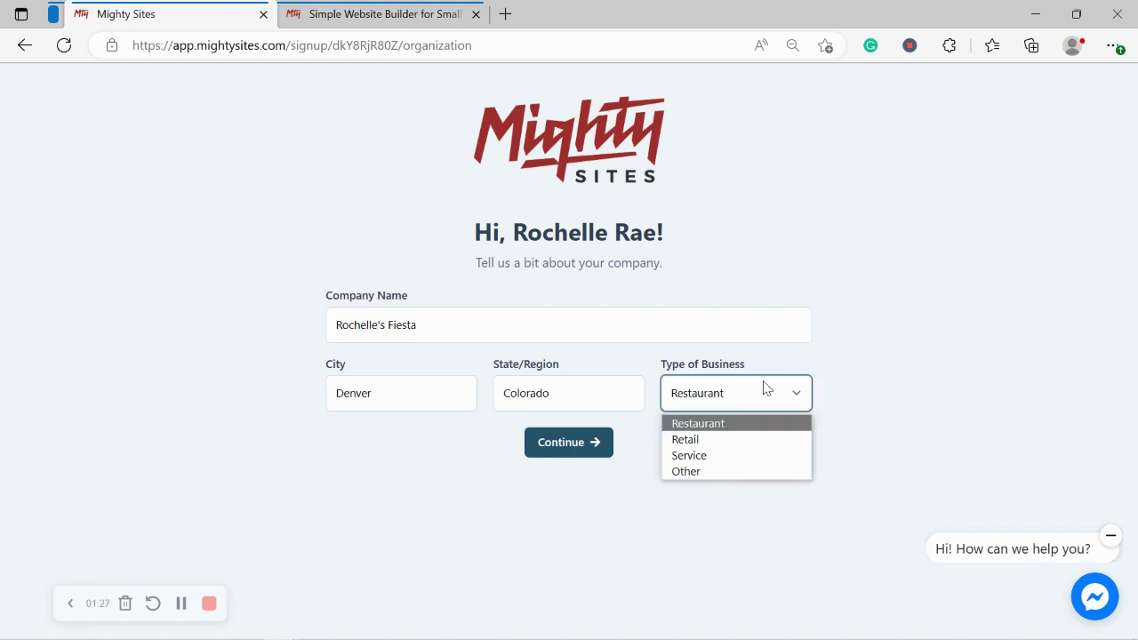
left_click(737, 424)
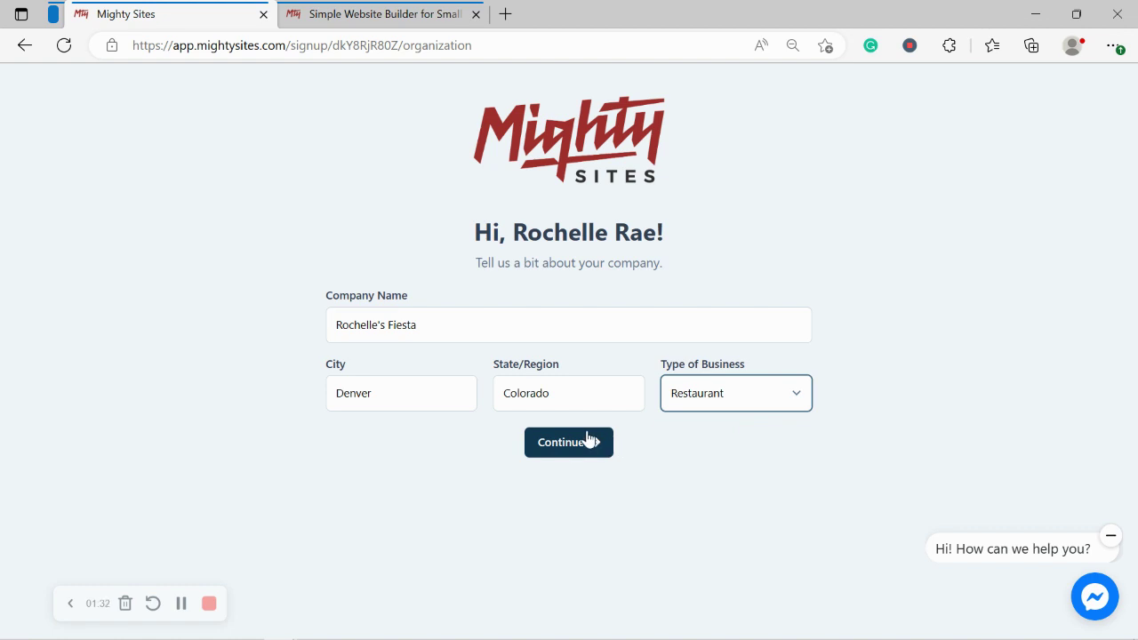
left_click(589, 439)
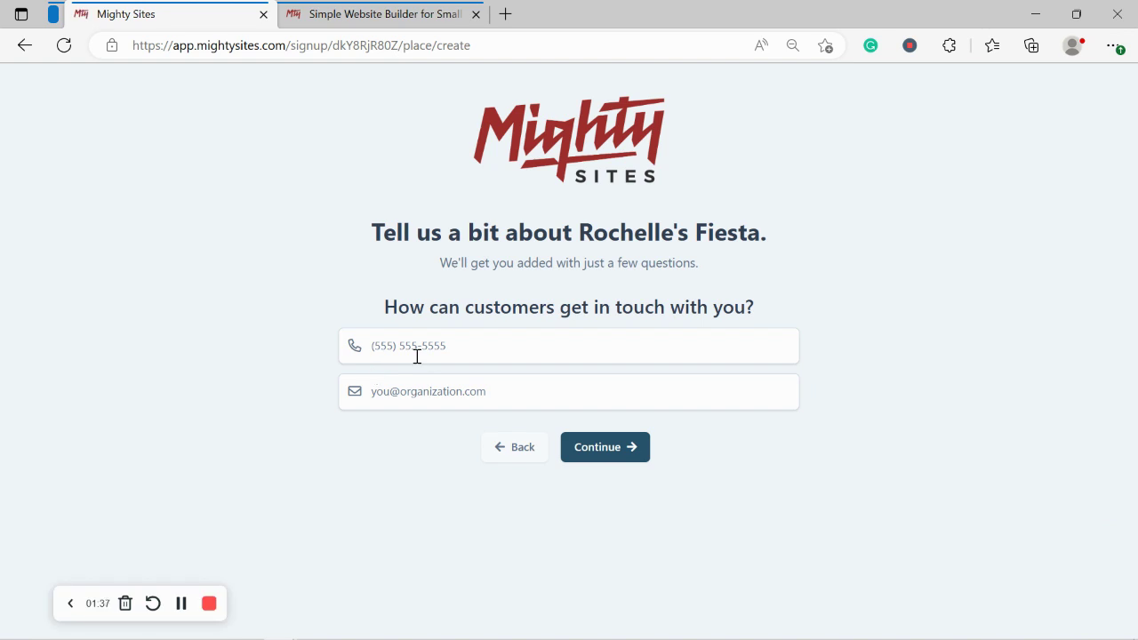
Step: Enter the business phone number and contact e-mail and submit them
left_click(572, 342)
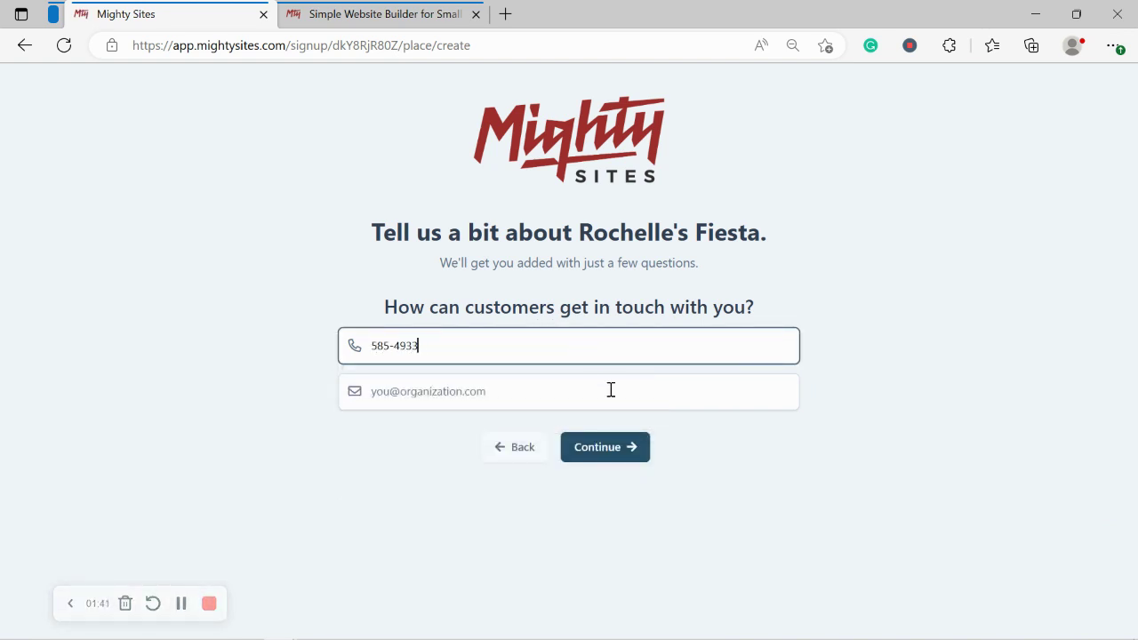
left_click(609, 390)
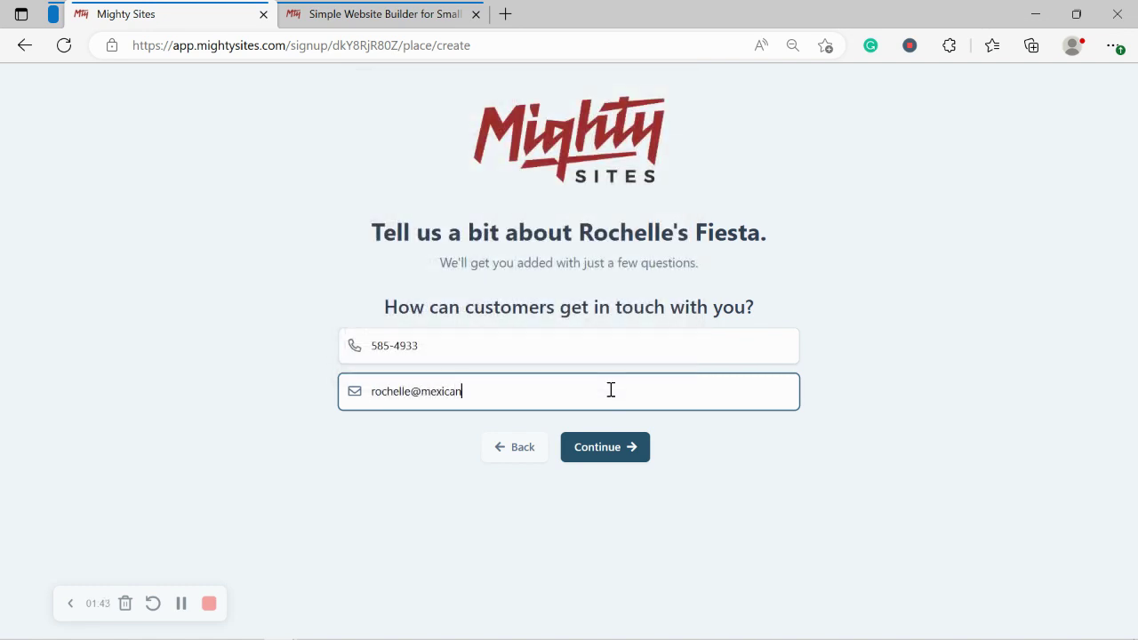
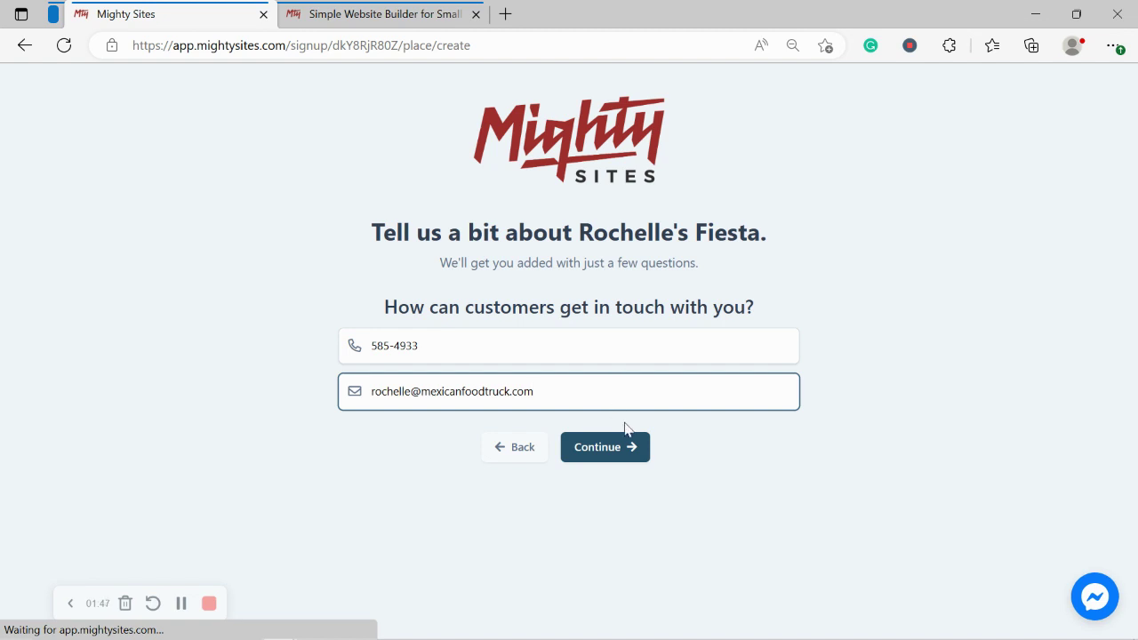
left_click(635, 455)
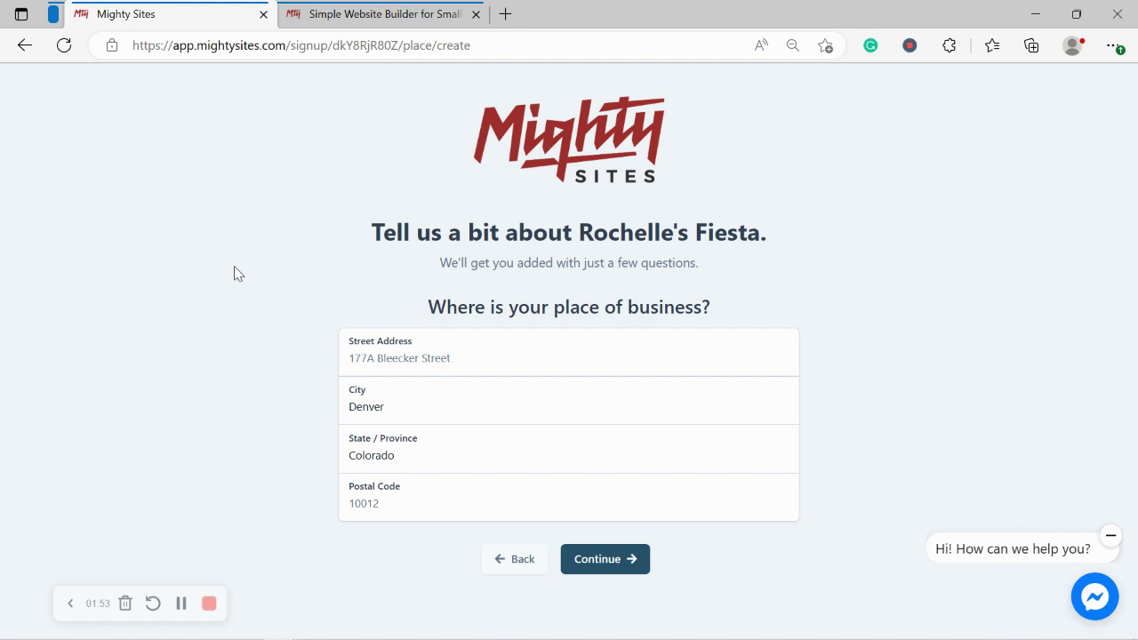
Step: Enter the business street address and postal code and submit them
left_click(436, 356)
key("Caps_Lock")
key("Caps_Lock")
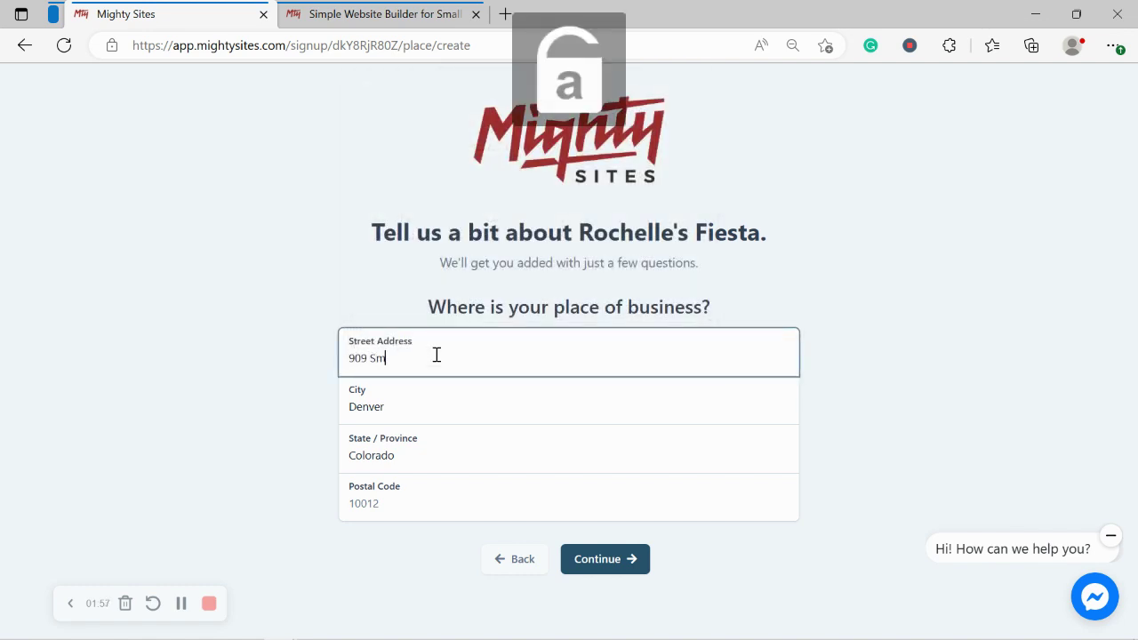
key("Caps_Lock")
key("Caps_Lock")
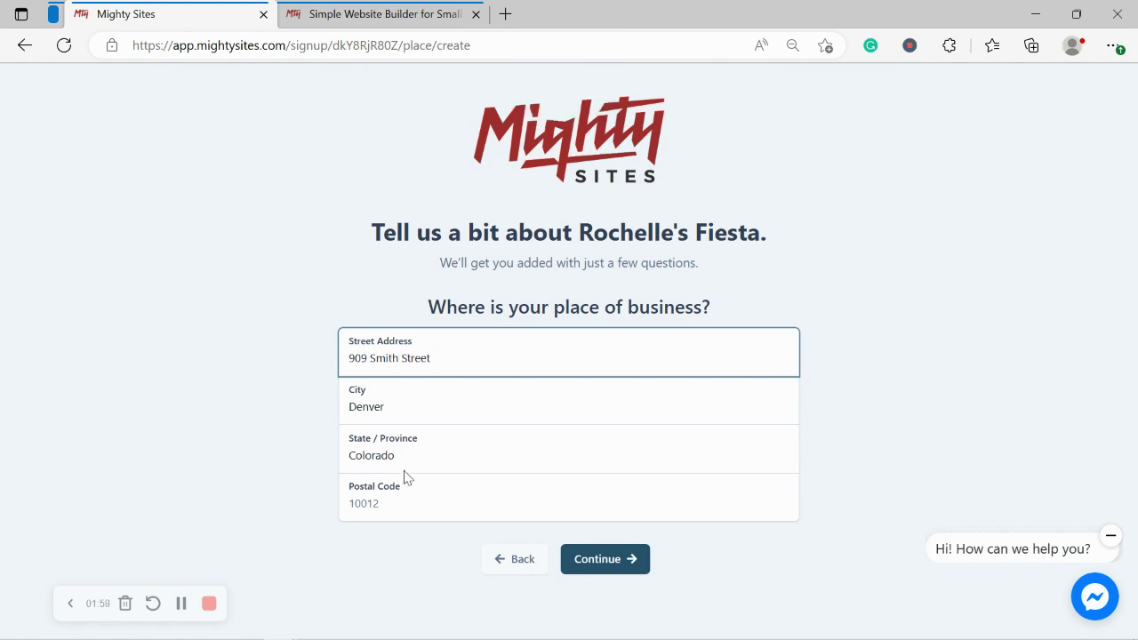
left_click(411, 505)
type("50483")
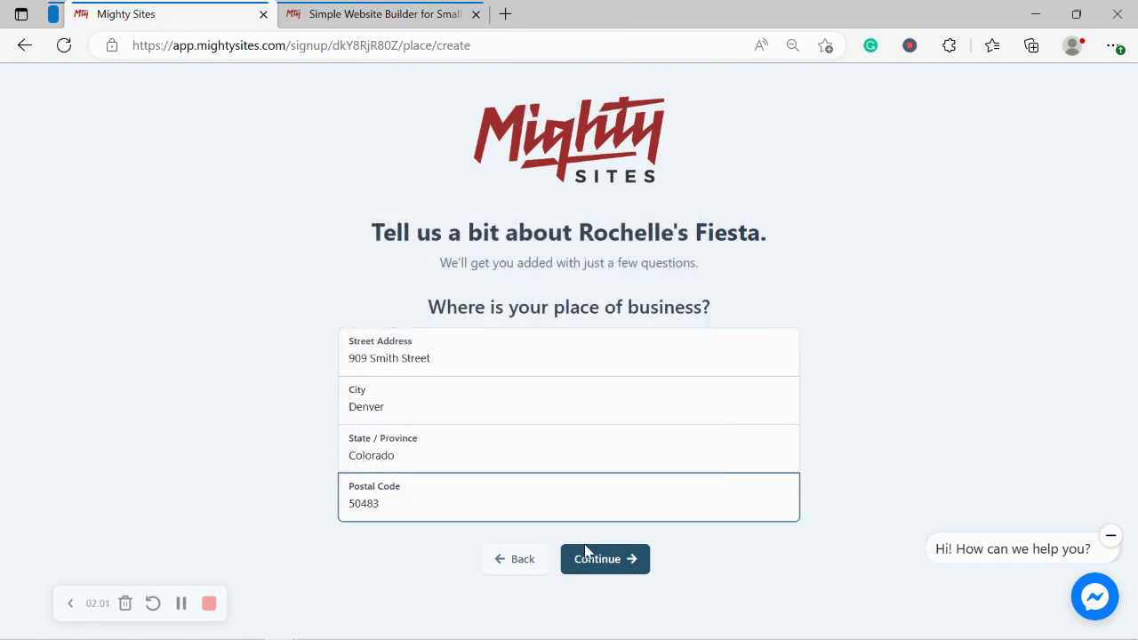
left_click(588, 556)
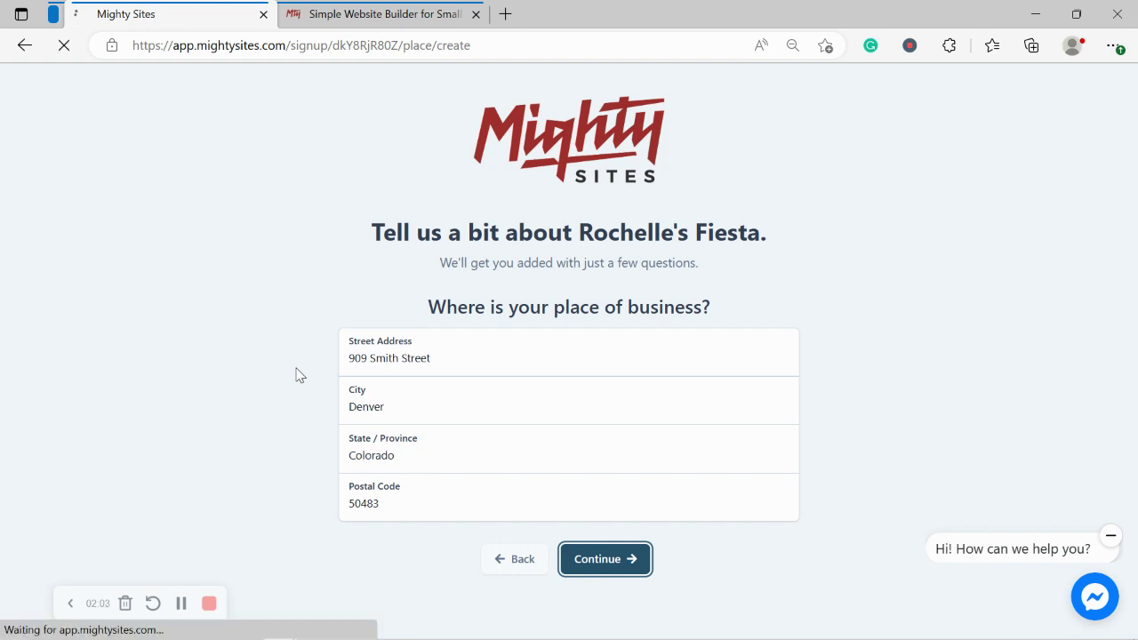
Step: Set hours 10:00 AM to 7:00 PM for Monday, apply them to Tuesday through Sunday, and confirm
left_click_drag(1135, 330, 1137, 406)
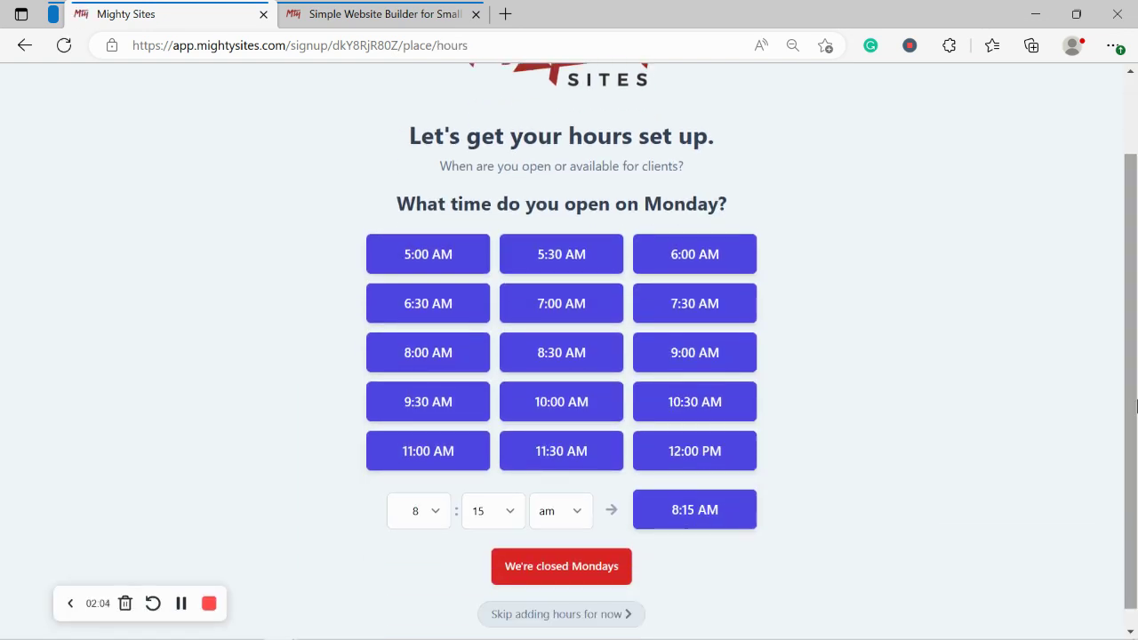
left_click(550, 408)
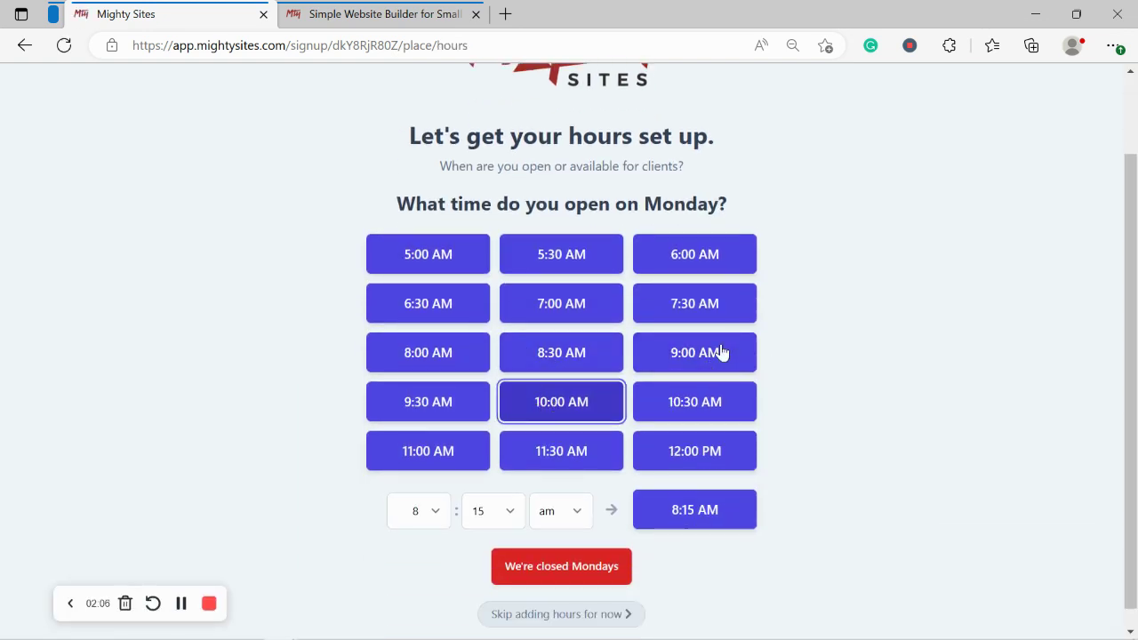
left_click(695, 347)
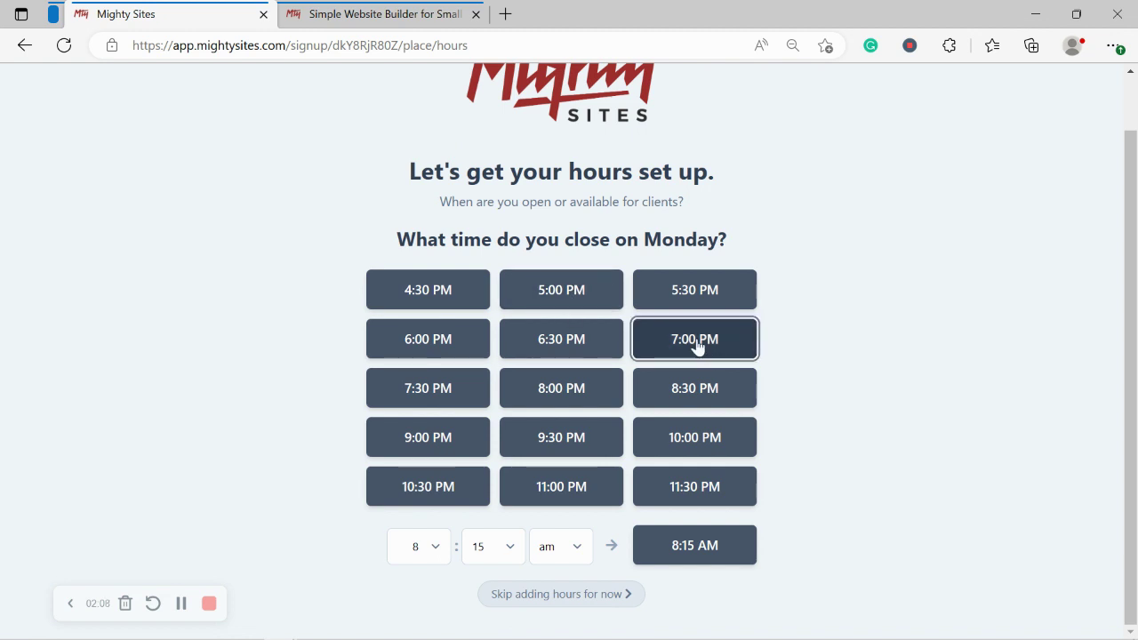
left_click(514, 318)
left_click(514, 367)
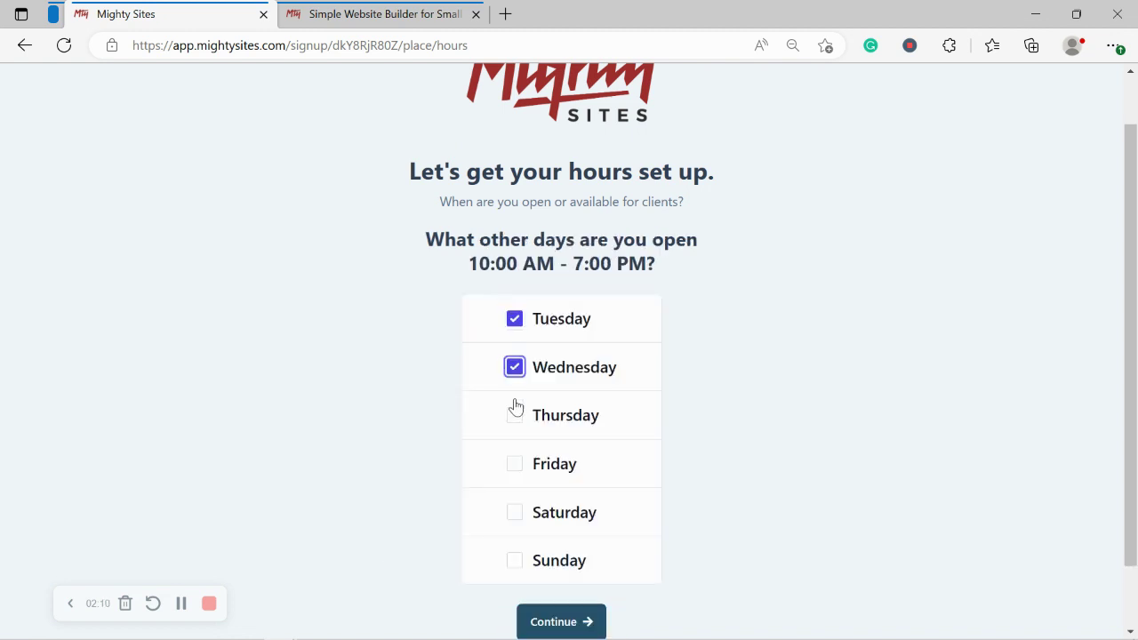
left_click(515, 412)
left_click(517, 464)
left_click(516, 512)
left_click(518, 563)
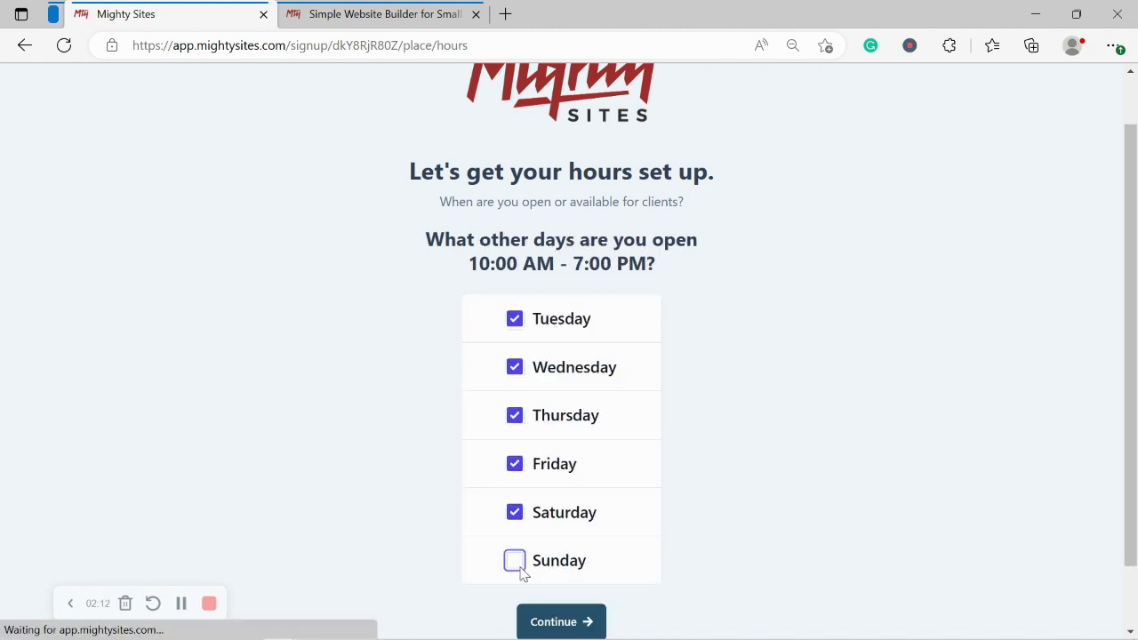
scroll(578, 551, "down", 1)
left_click(590, 546)
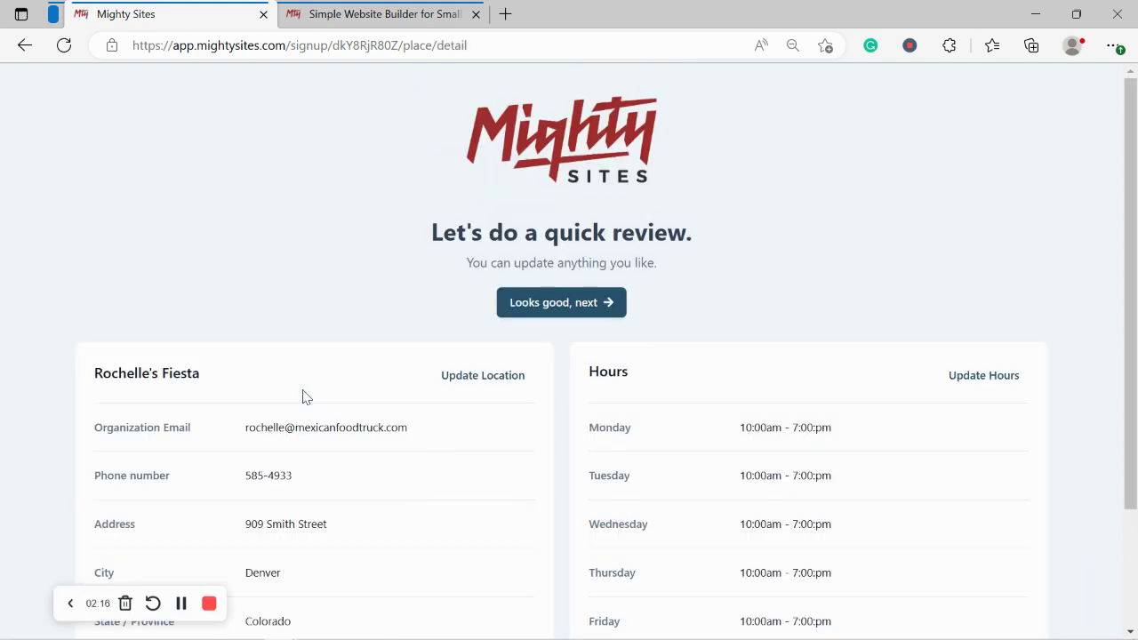
Step: Accept the reviewed business details to generate the Rochelle's Fiesta website
scroll(1134, 471, "down", 2)
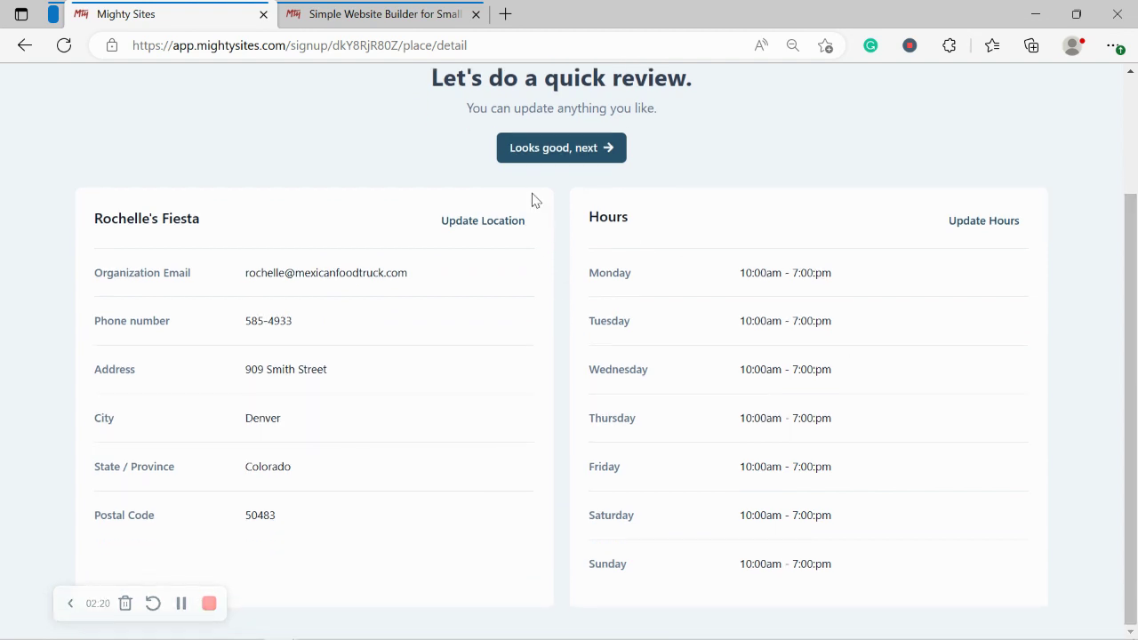
left_click(610, 147)
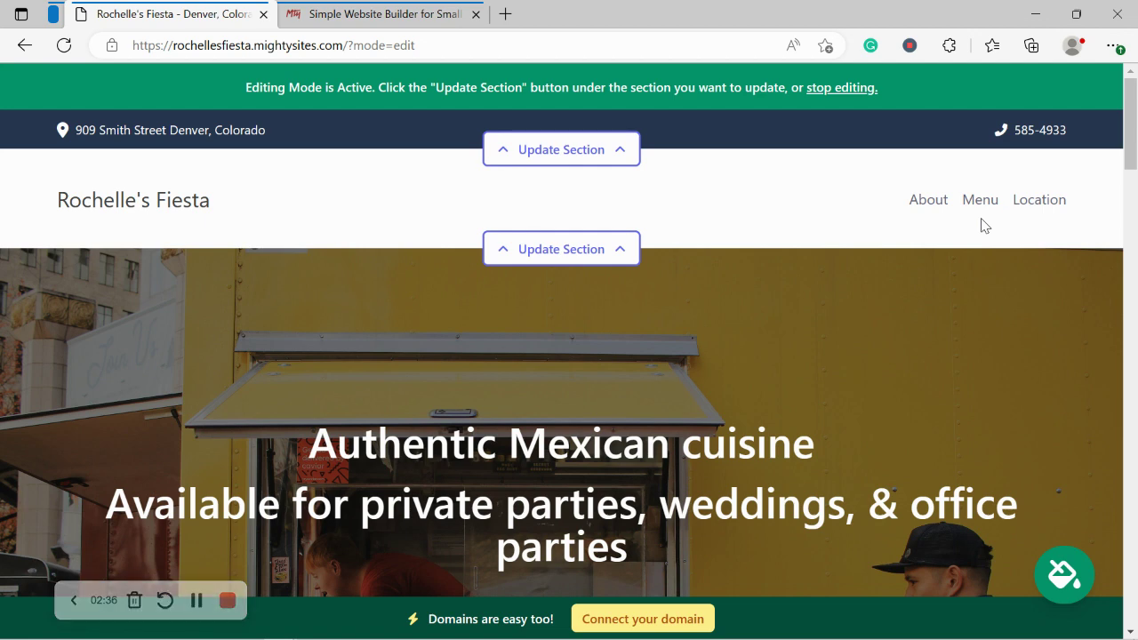
scroll(981, 221, "down", 4)
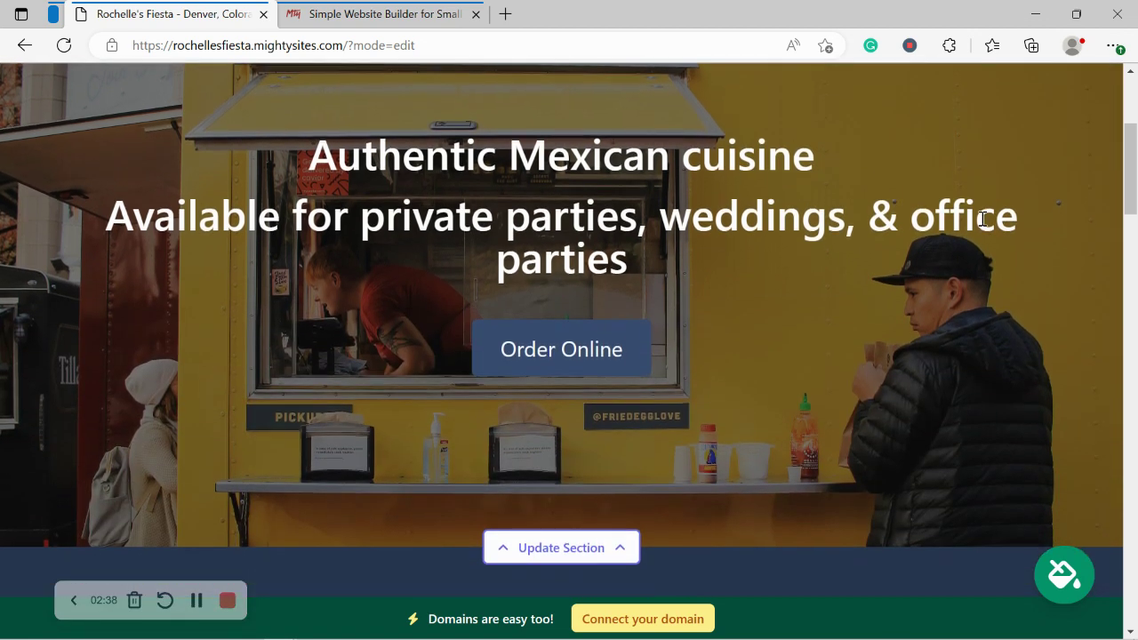
scroll(981, 225, "down", 4)
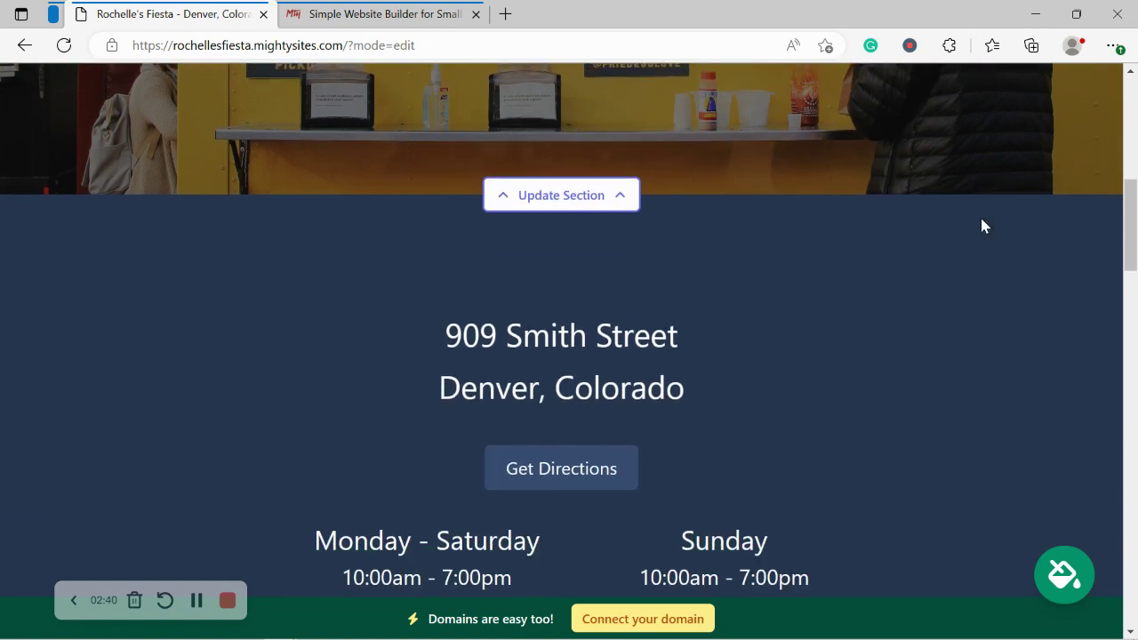
scroll(981, 226, "down", 5)
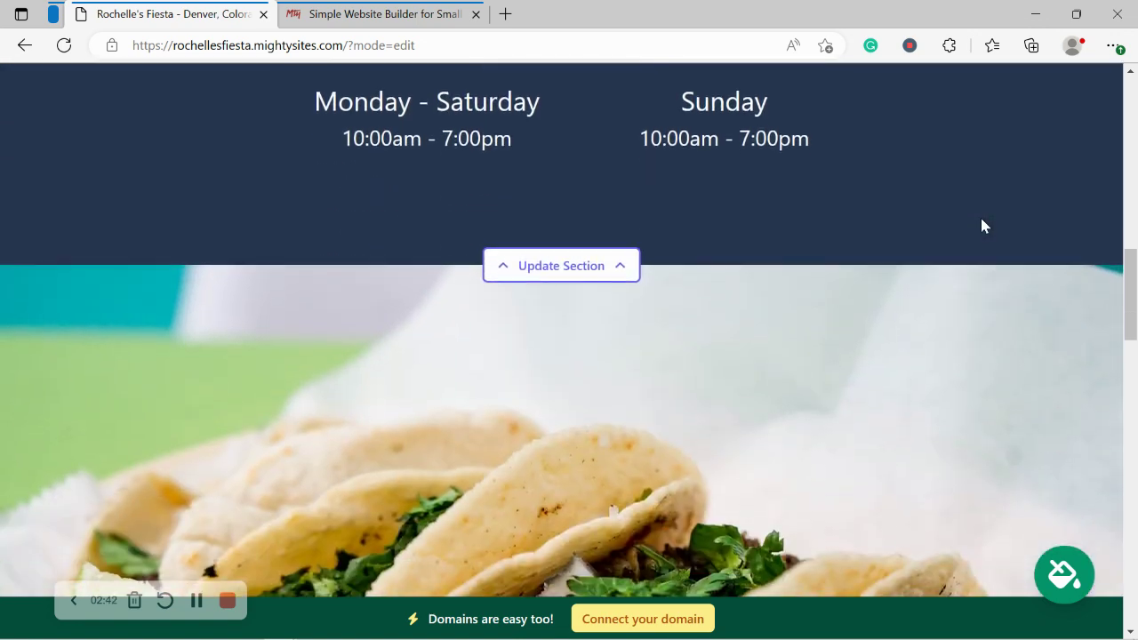
scroll(982, 226, "down", 6)
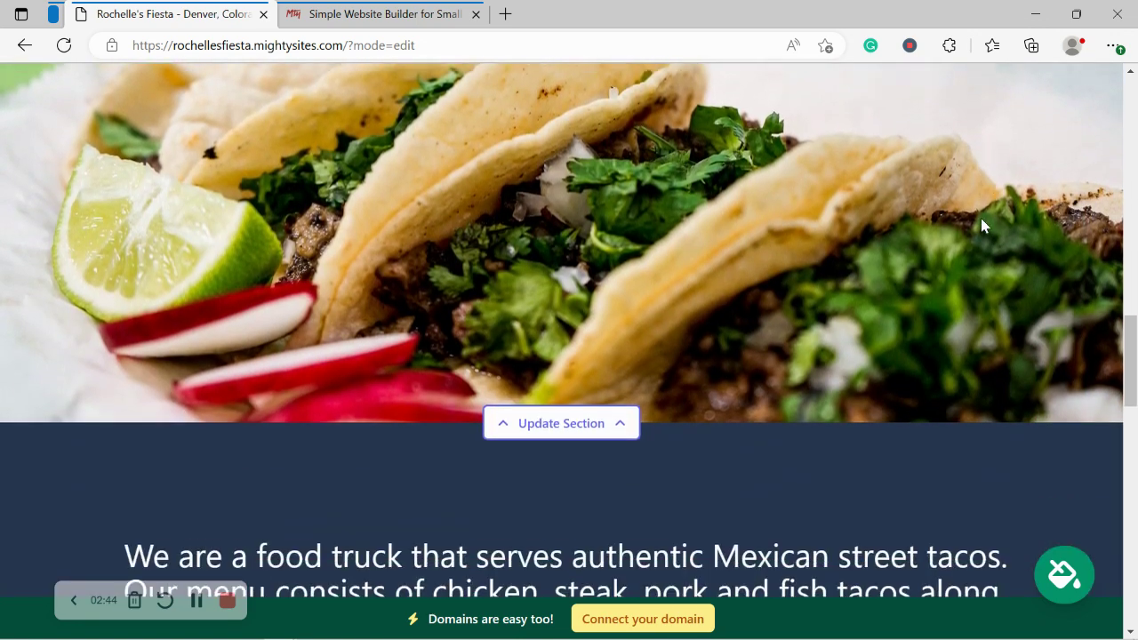
scroll(981, 226, "down", 5)
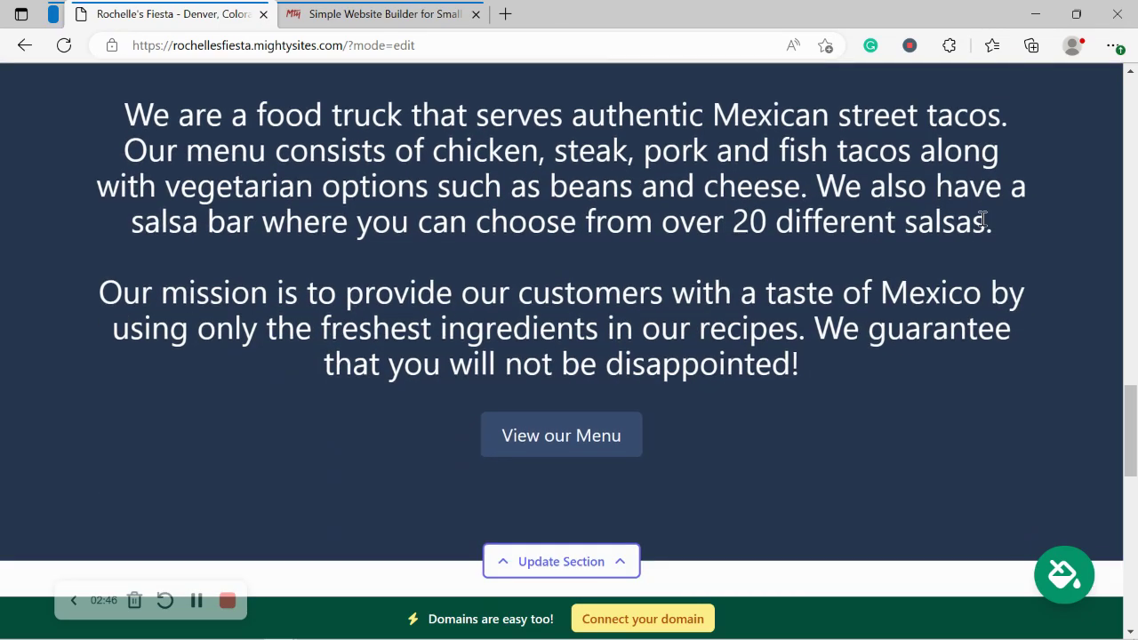
scroll(981, 222, "down", 4)
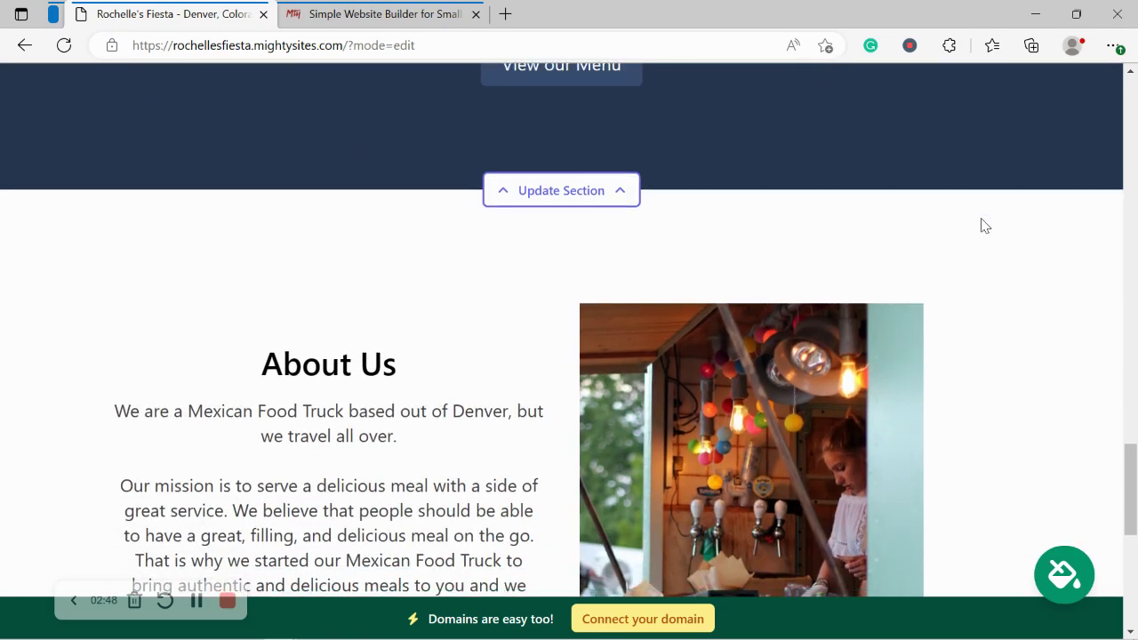
scroll(982, 226, "down", 2)
scroll(982, 226, "up", 1)
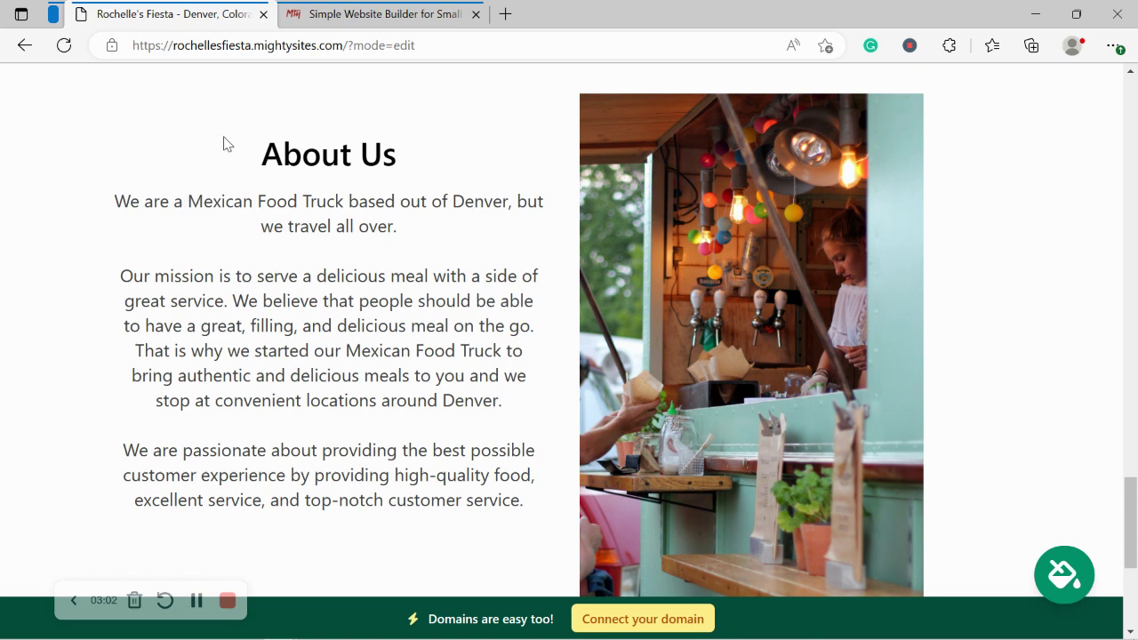
left_click_drag(223, 142, 526, 521)
left_click(265, 592)
scroll(266, 592, "down", 4)
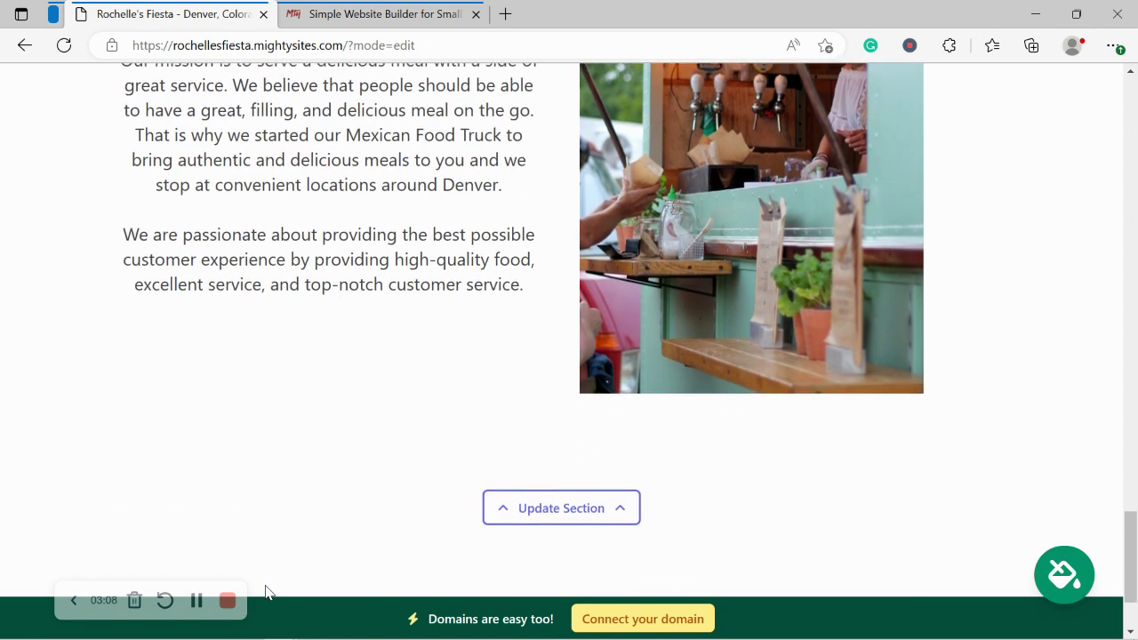
scroll(266, 592, "up", 5)
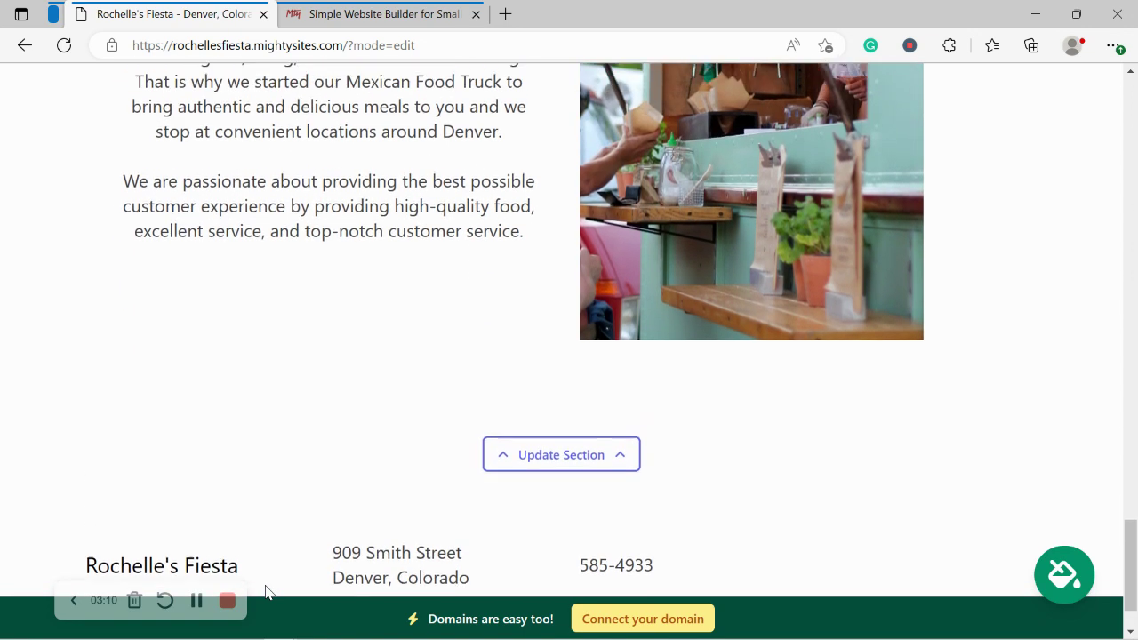
scroll(266, 593, "up", 5)
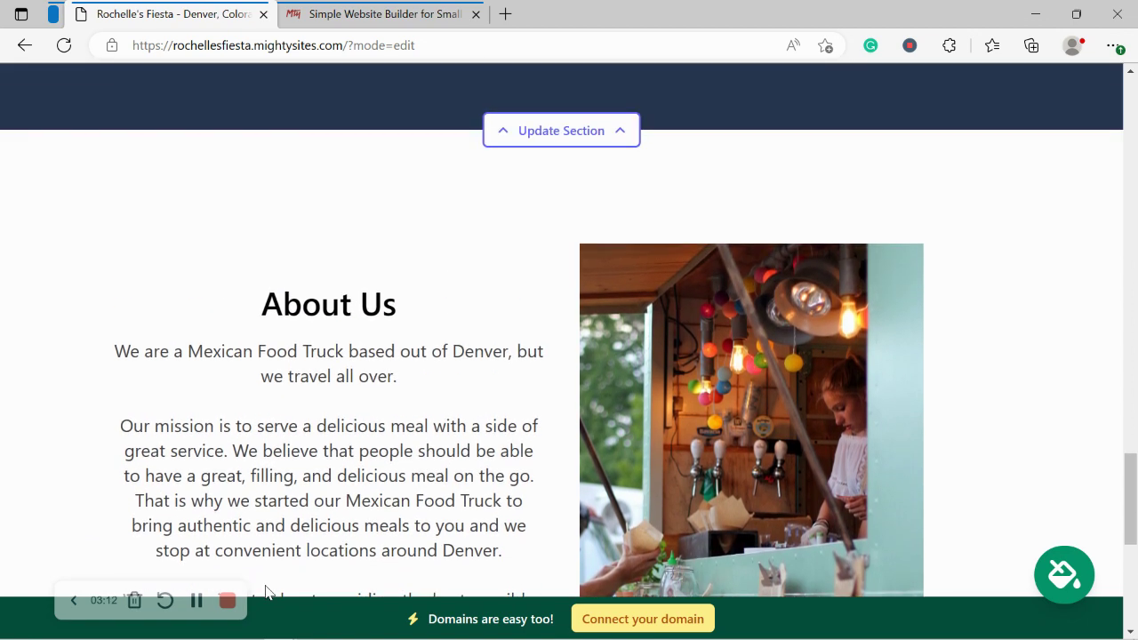
scroll(266, 592, "up", 5)
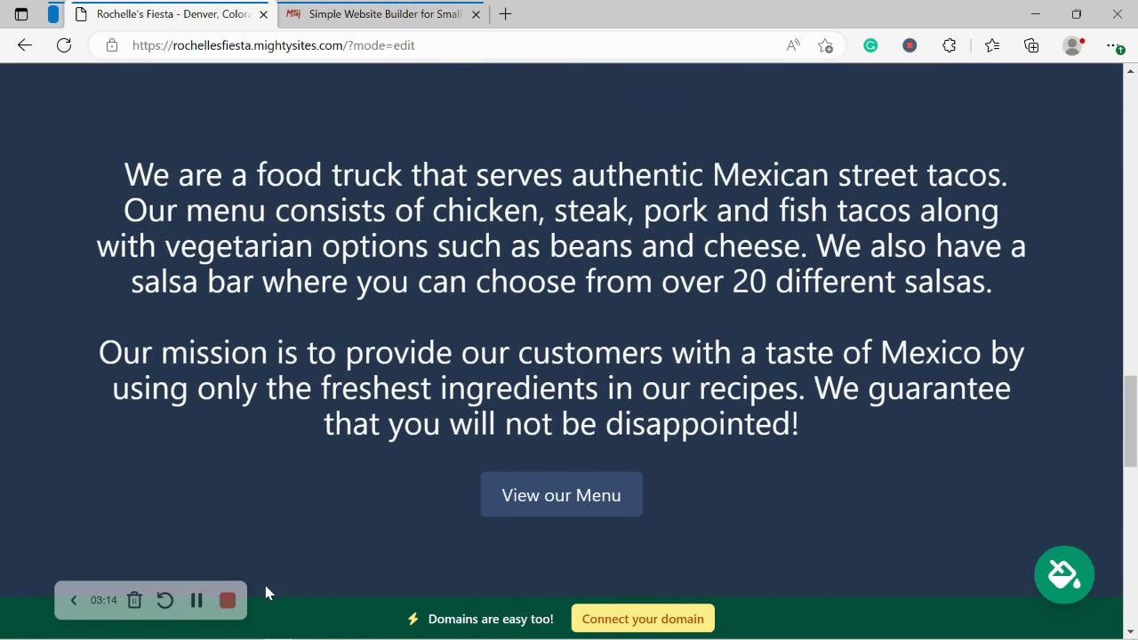
scroll(266, 586, "up", 5)
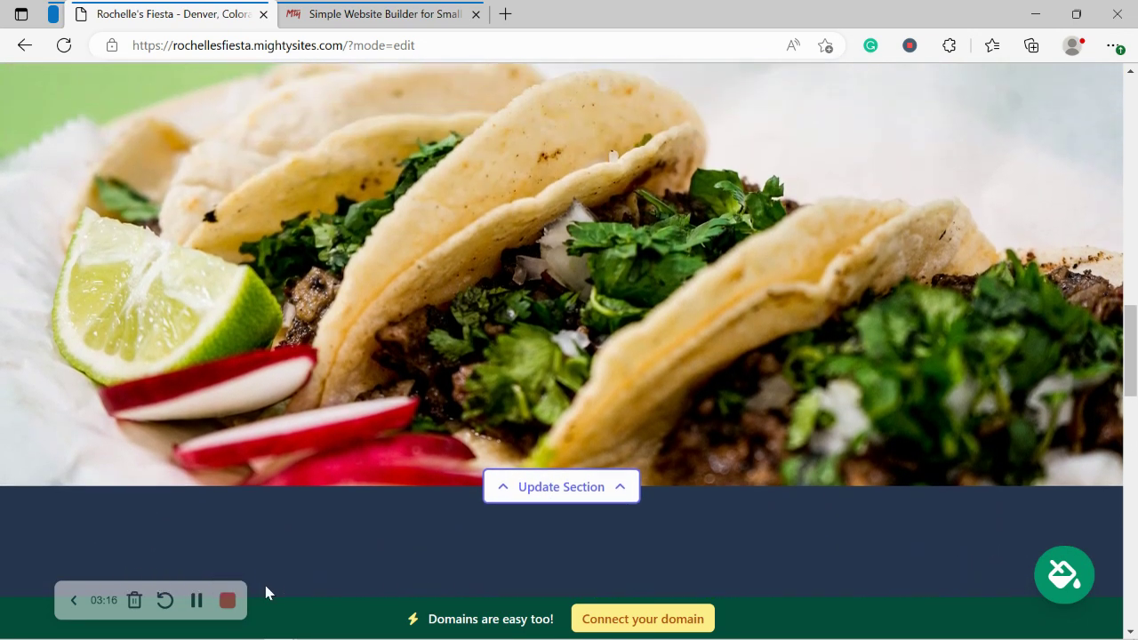
scroll(266, 592, "up", 5)
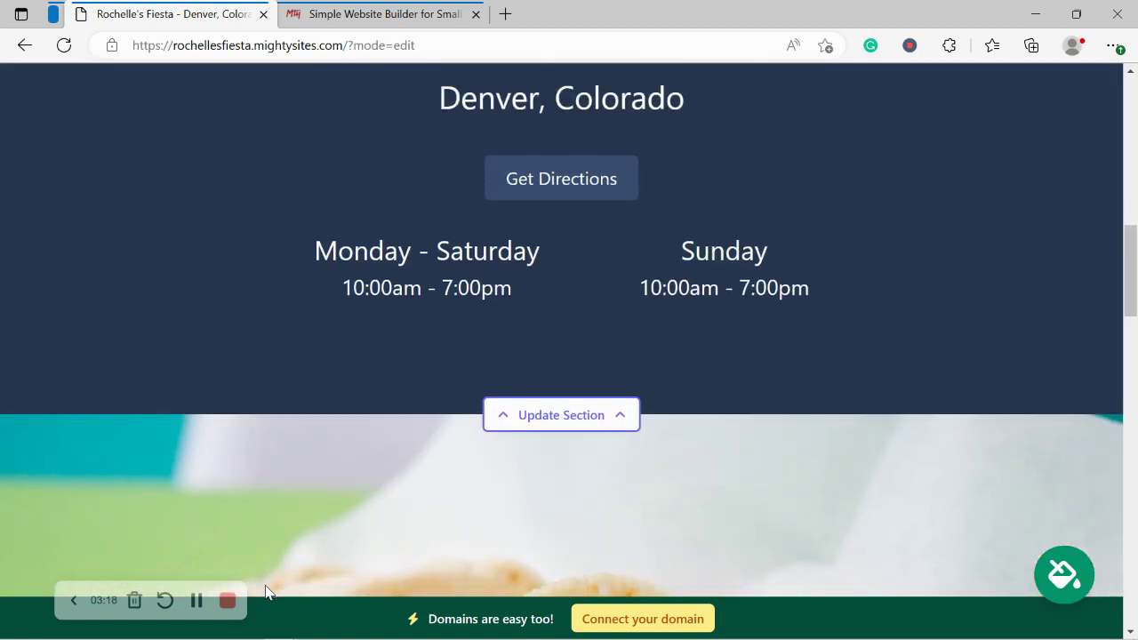
scroll(266, 592, "up", 3)
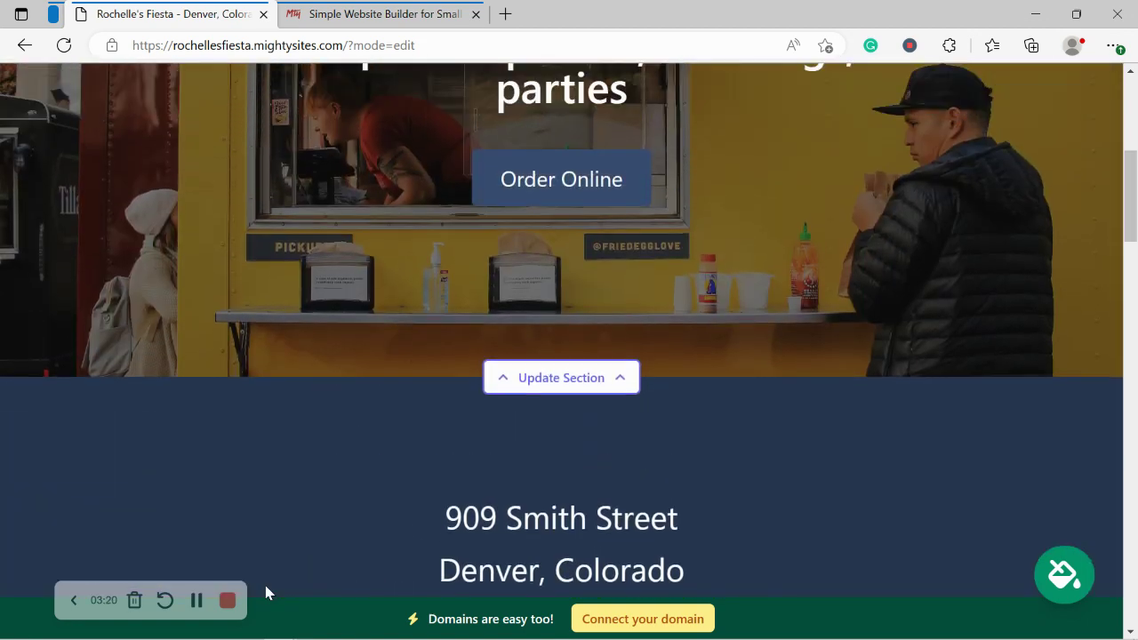
scroll(265, 592, "up", 3)
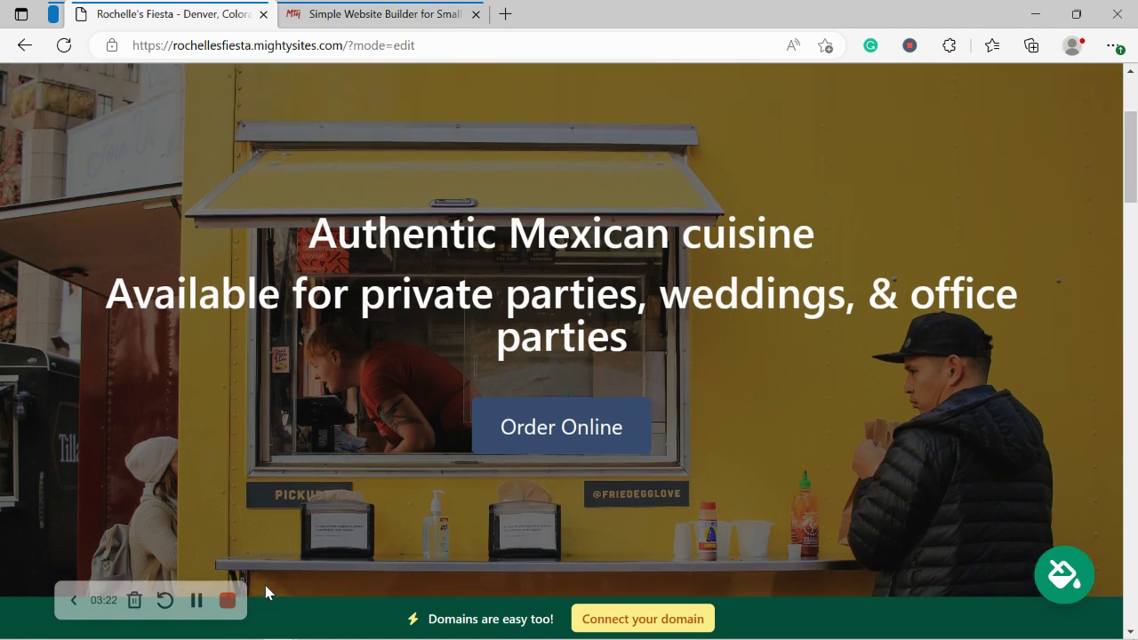
scroll(265, 592, "up", 1)
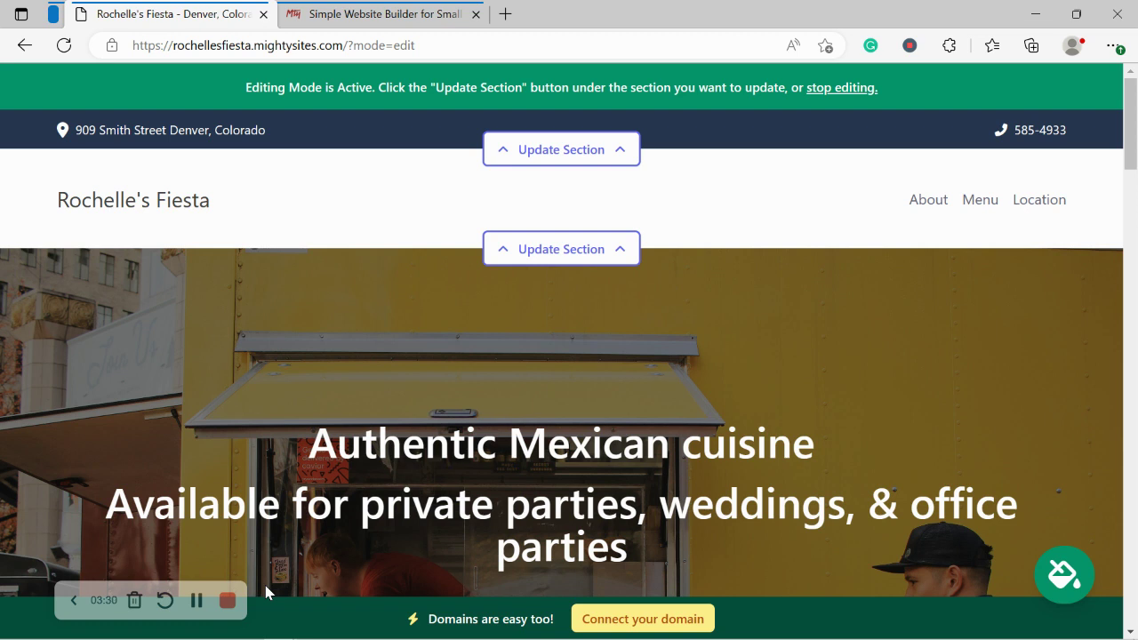
Step: Show the organisation email in the top bar, check the address map link, and save the location
left_click(597, 152)
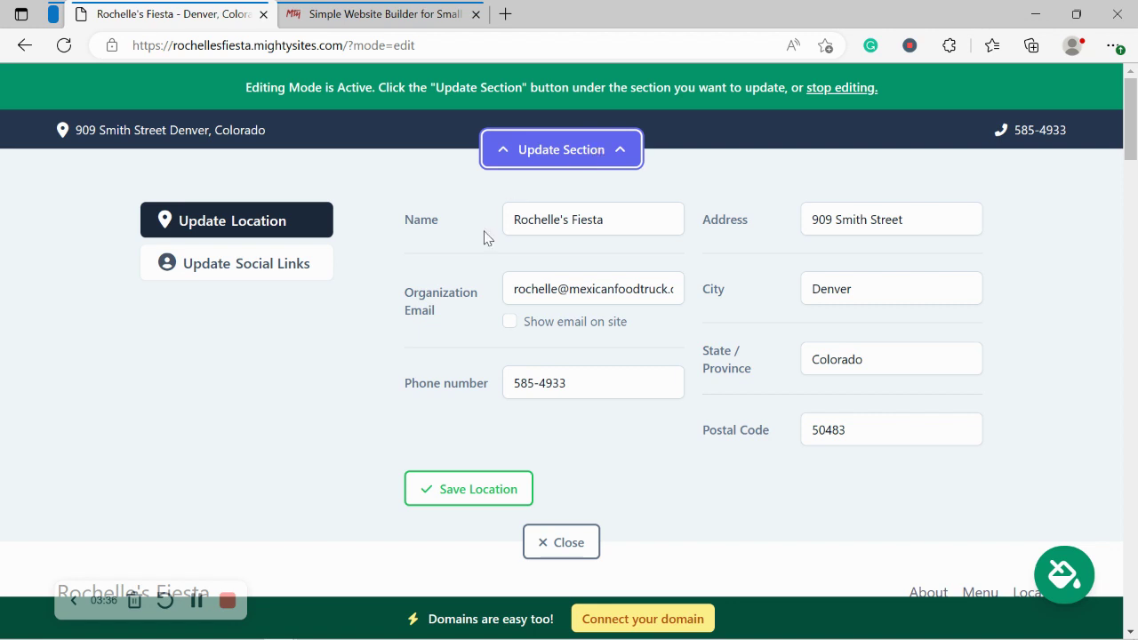
left_click(508, 329)
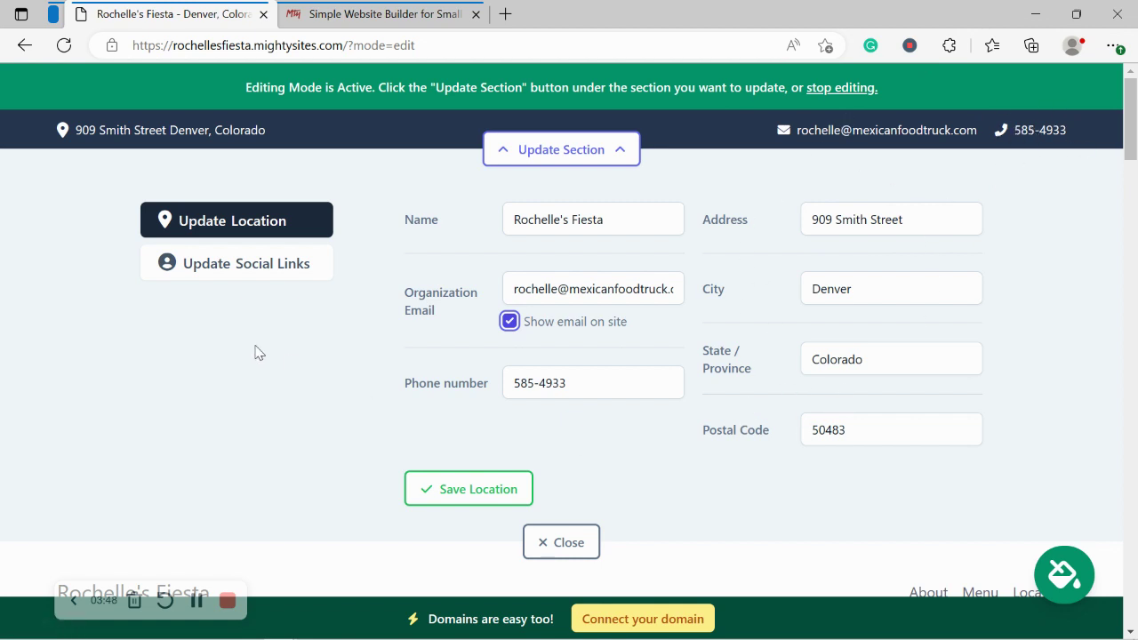
left_click(161, 141)
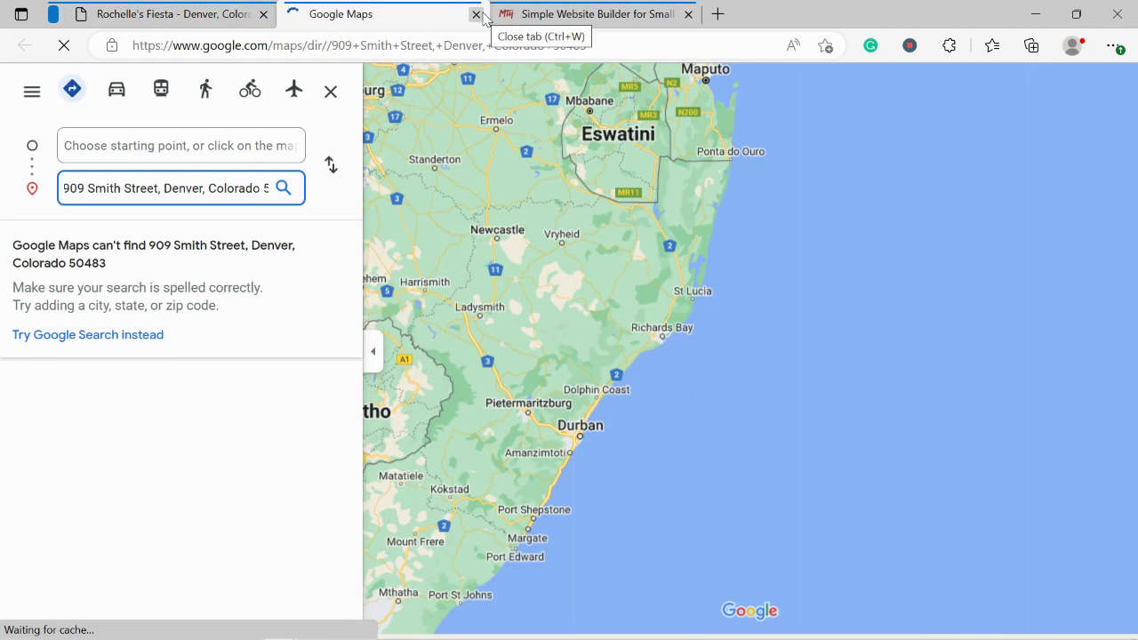
left_click(476, 14)
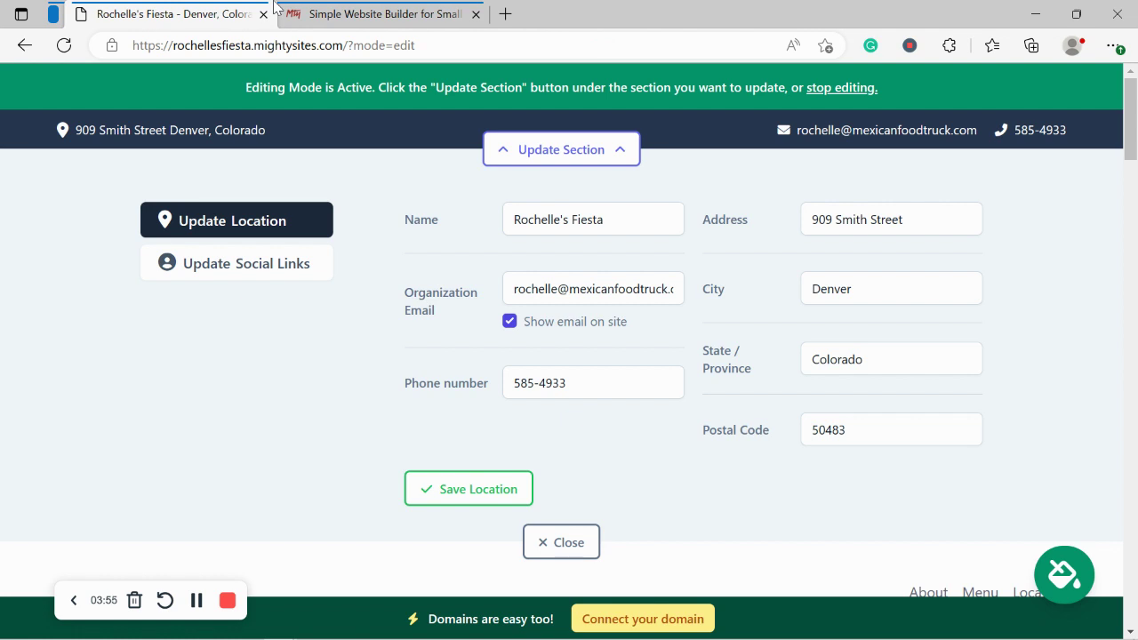
left_click(445, 490)
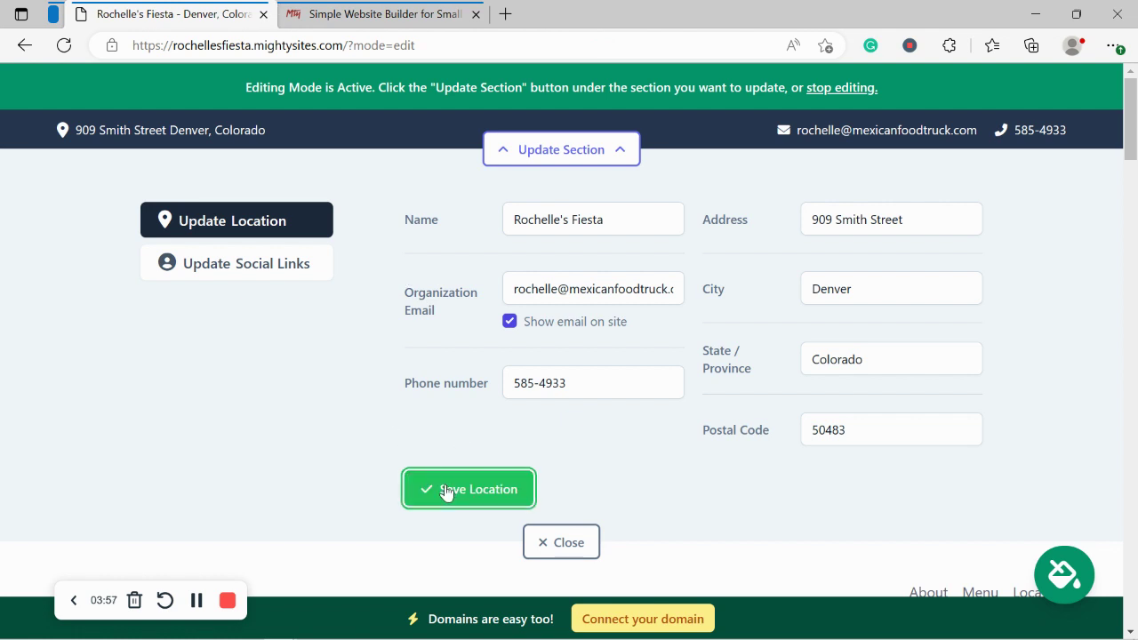
left_click(241, 262)
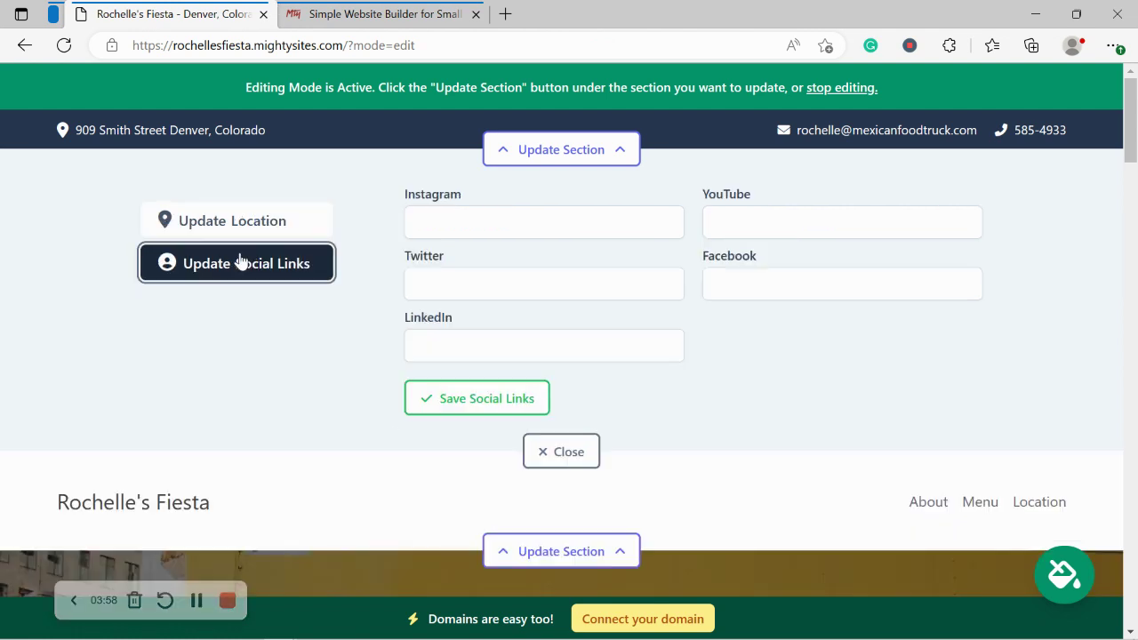
Step: Enter 'mightysites' as the Instagram handle
left_click(517, 233)
type("mgithy")
key("BackSpace")
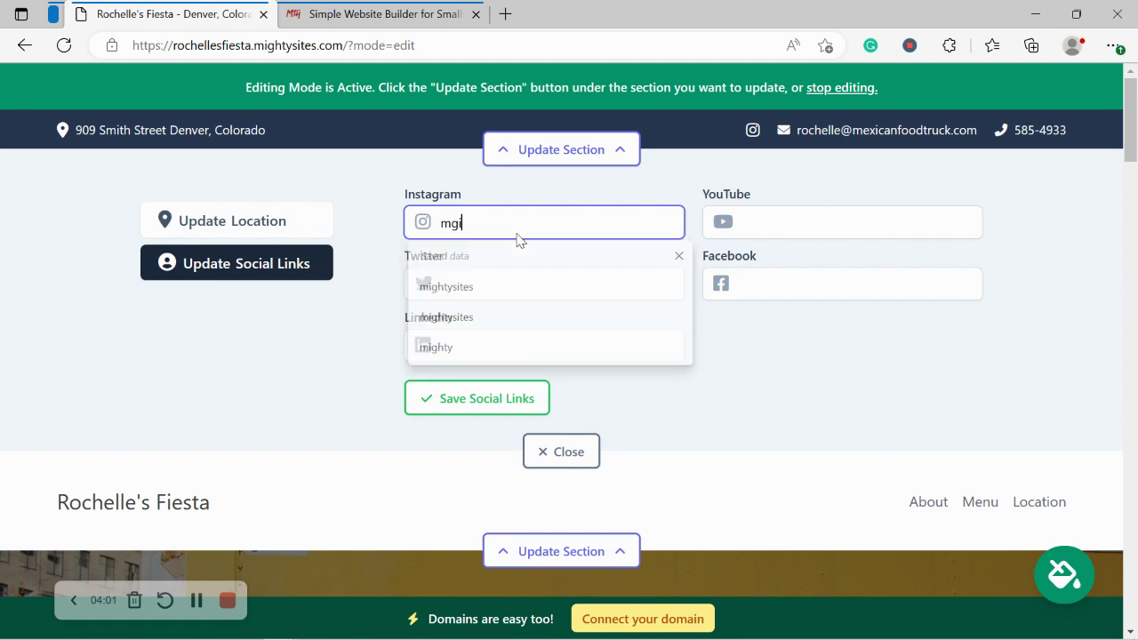
type("htysi")
key("BackSpace")
key("BackSpace")
type("ightysites")
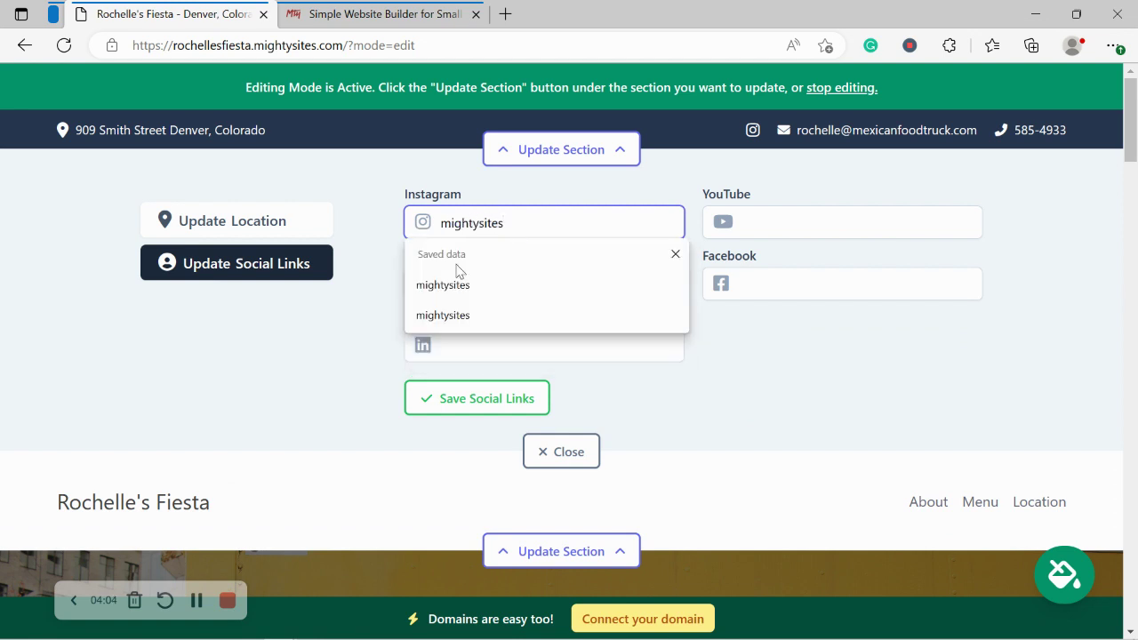
left_click(302, 338)
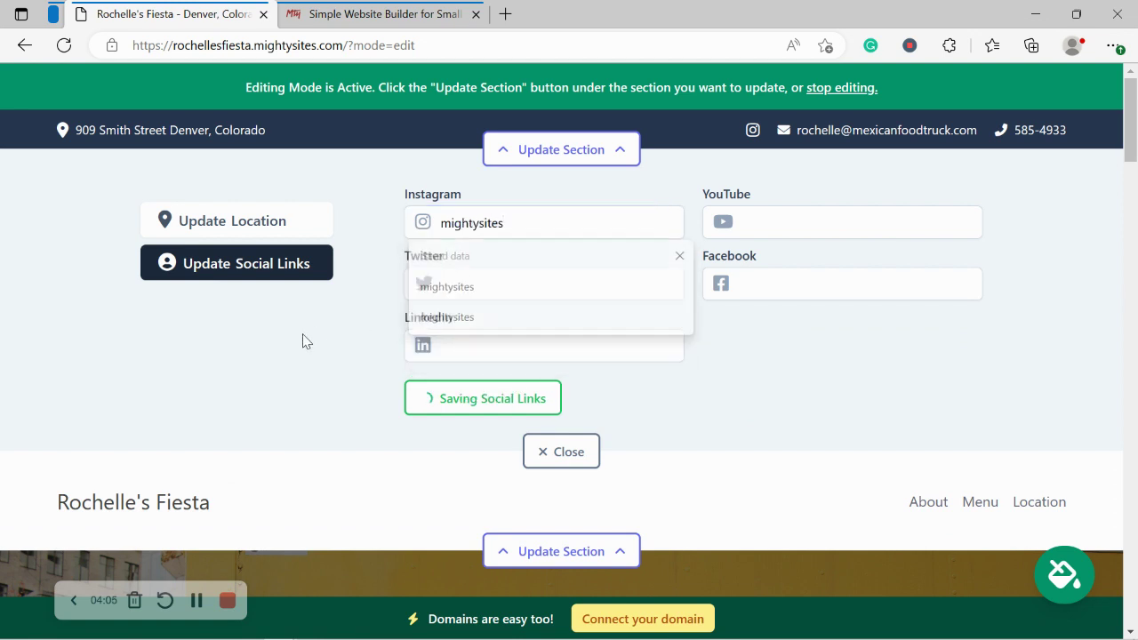
Step: Enter 'mightysites' as the Twitter handle and save the social links
left_click(495, 282)
type("mightysites")
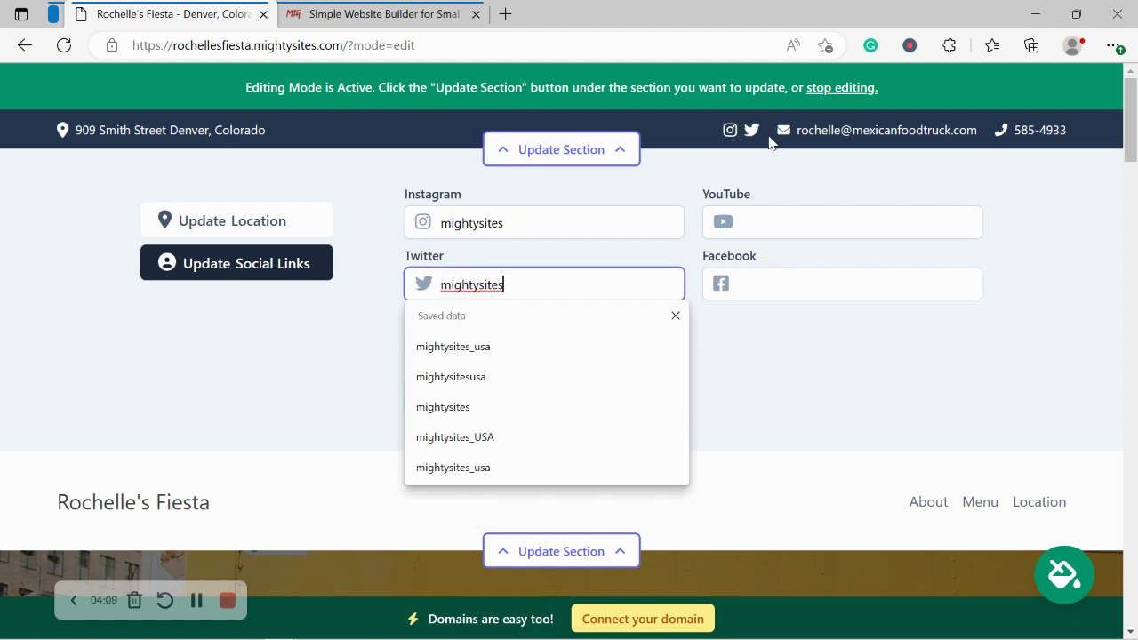
left_click_drag(1130, 116, 1131, 62)
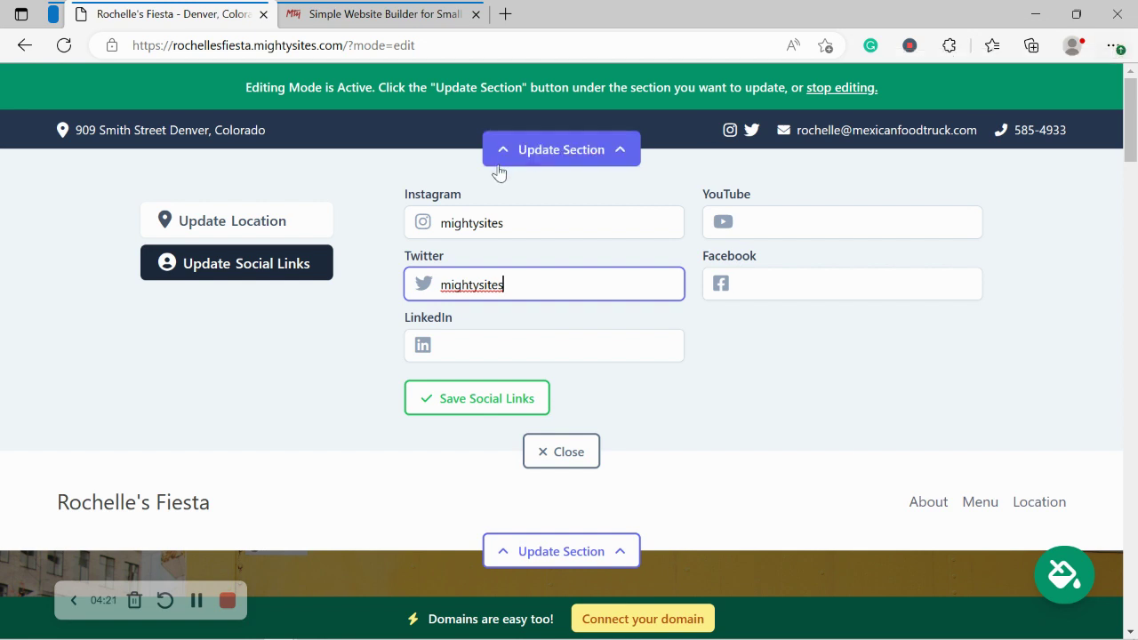
left_click(530, 402)
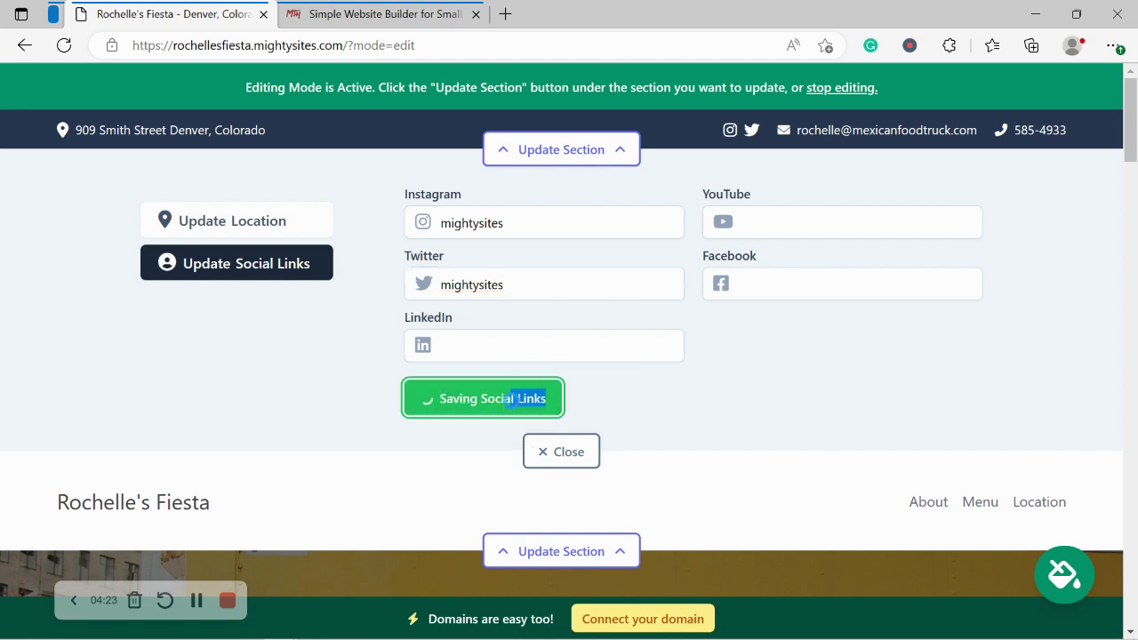
left_click(564, 451)
left_click(608, 263)
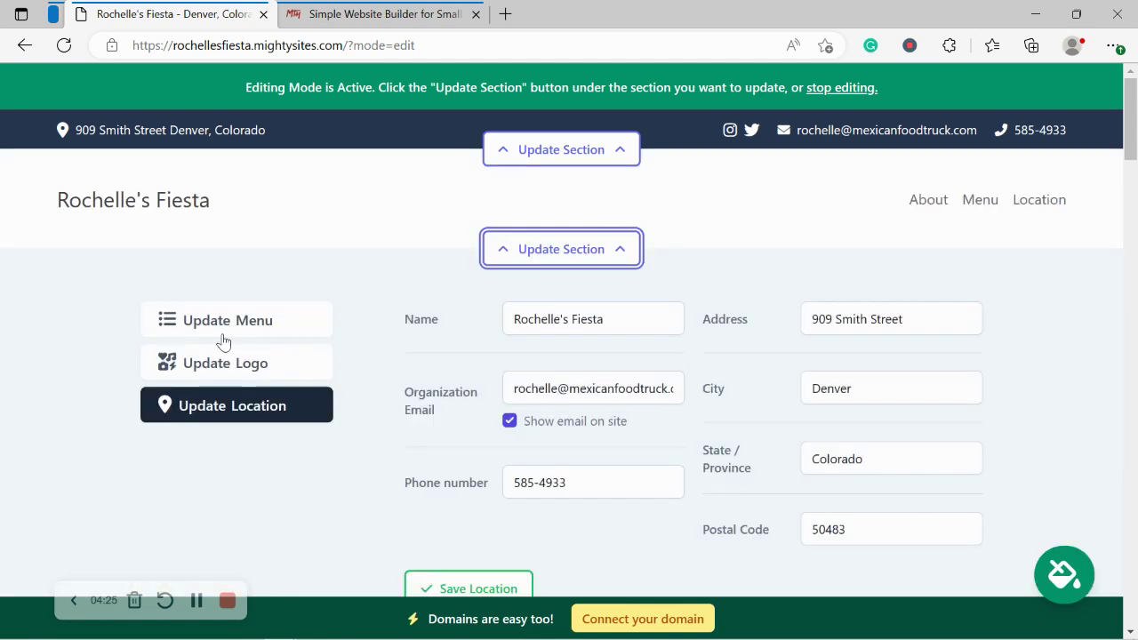
Step: Upload the Mighty Sites Logo YouTube image as the header logo and save it
left_click(240, 356)
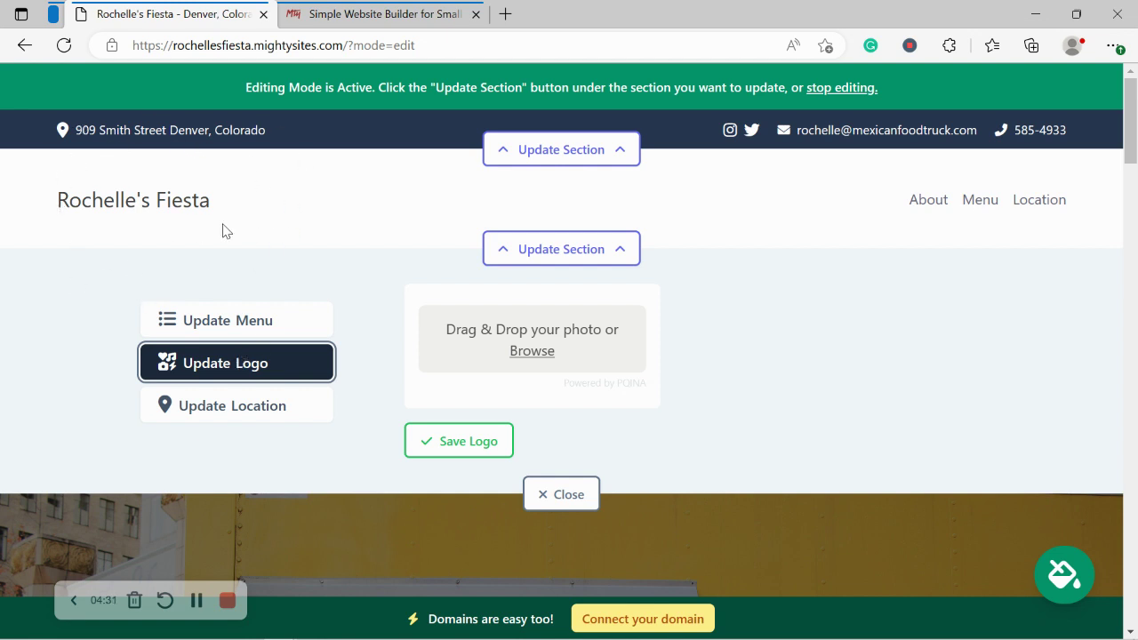
left_click(532, 350)
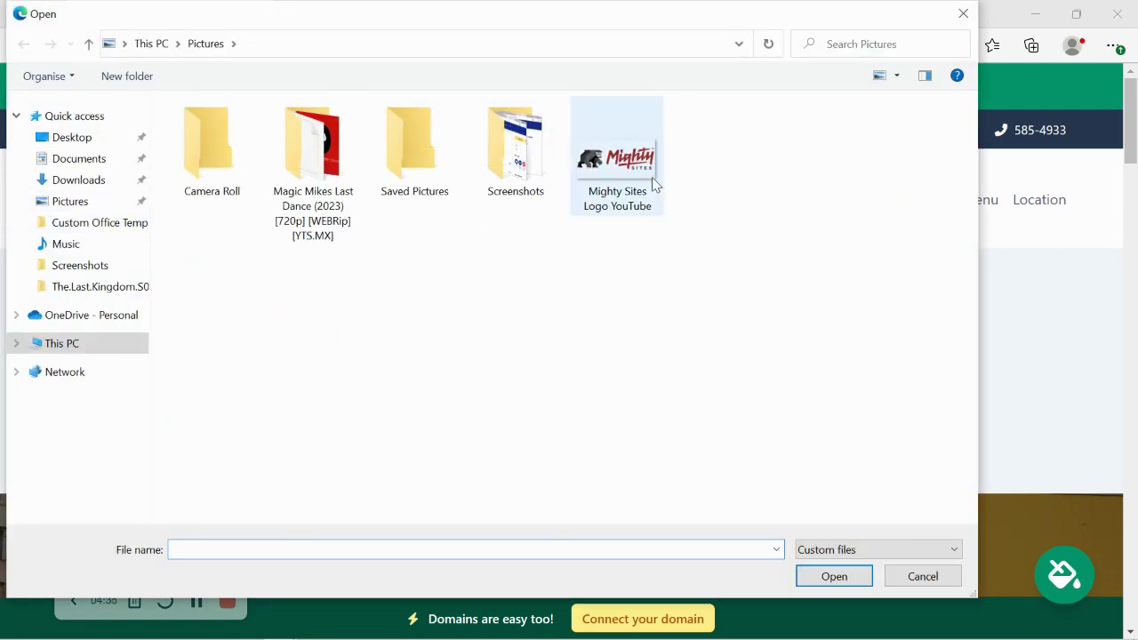
double_click(652, 176)
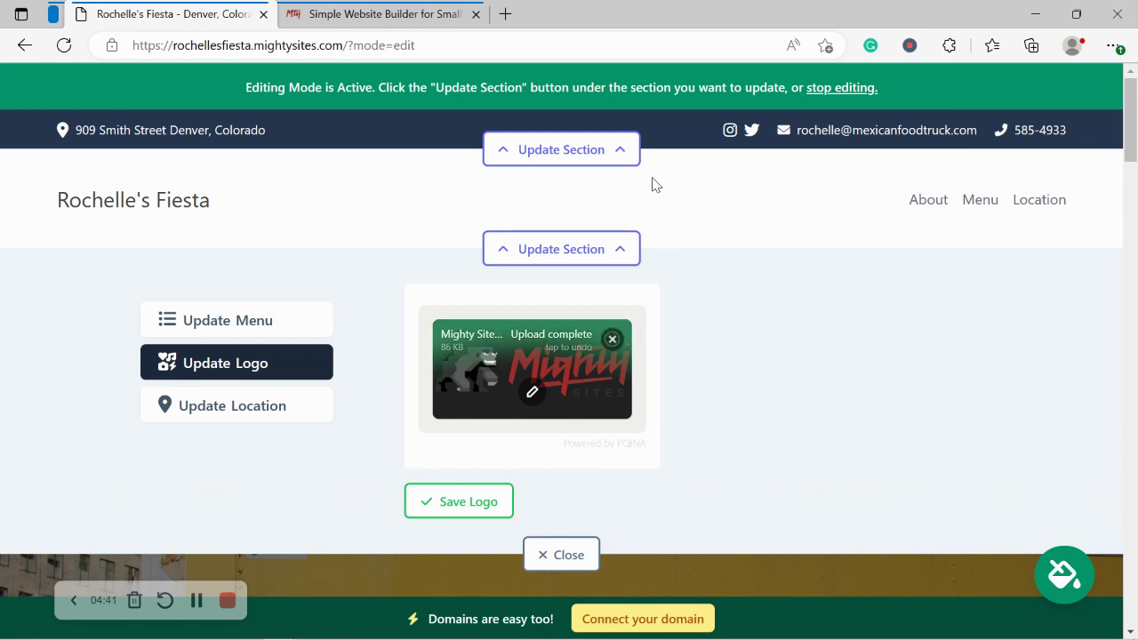
left_click(468, 503)
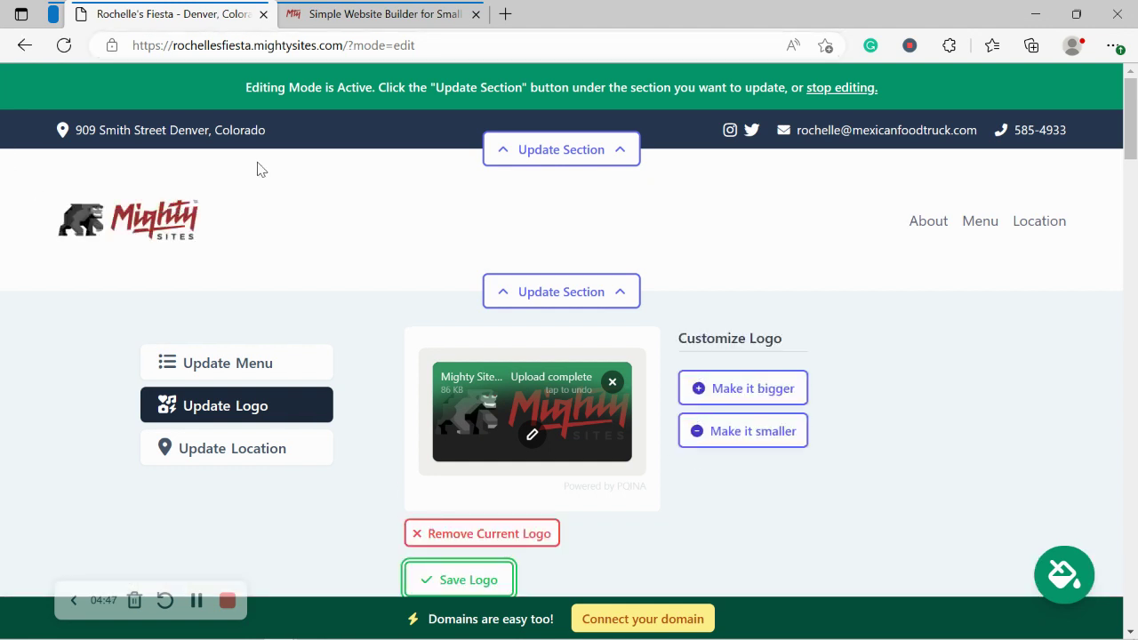
scroll(777, 435, "down", 1)
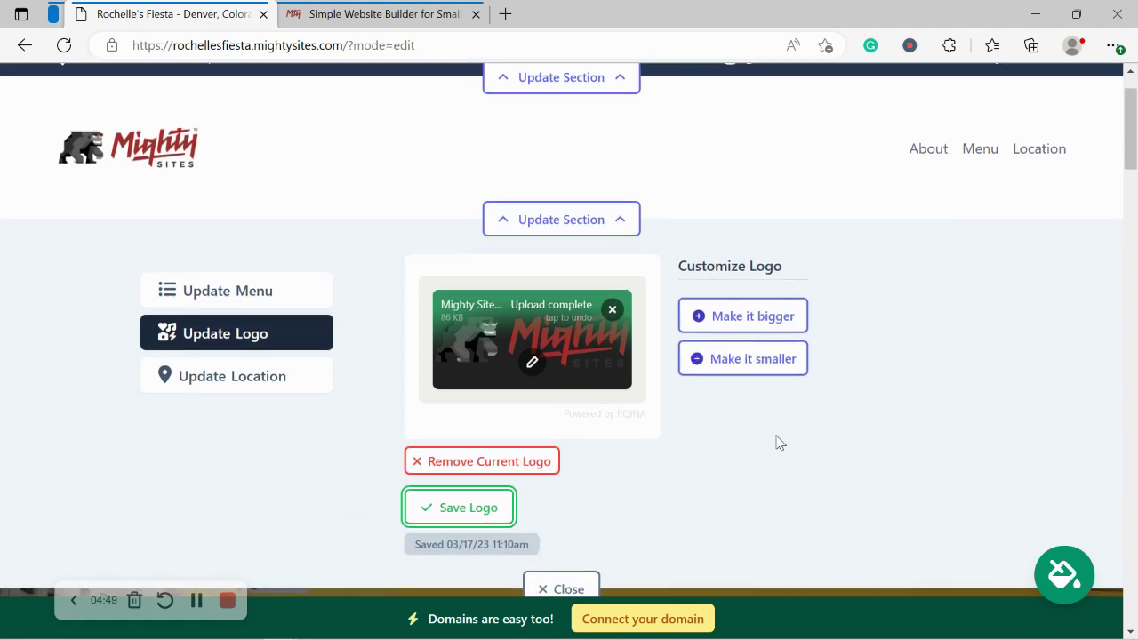
left_click(506, 507)
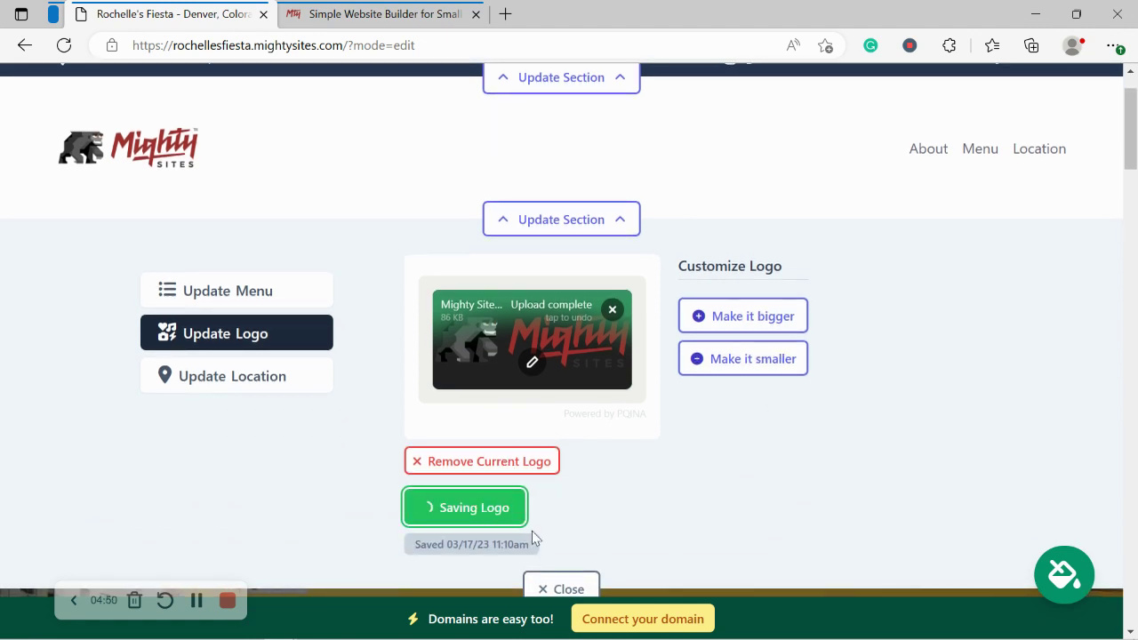
left_click(573, 586)
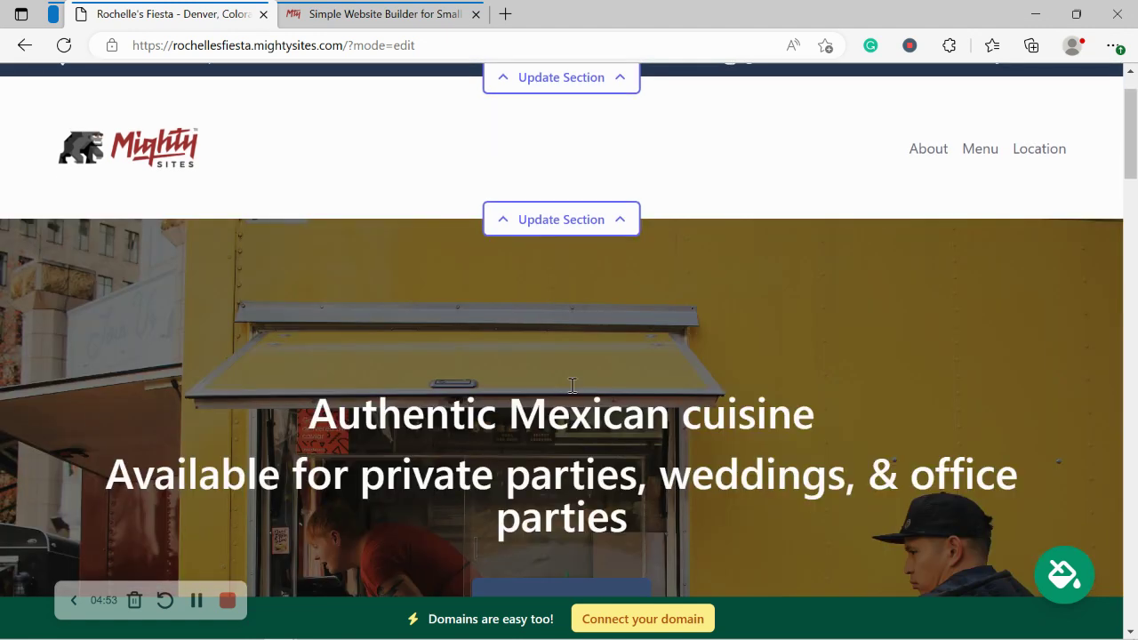
scroll(572, 385, "down", 6)
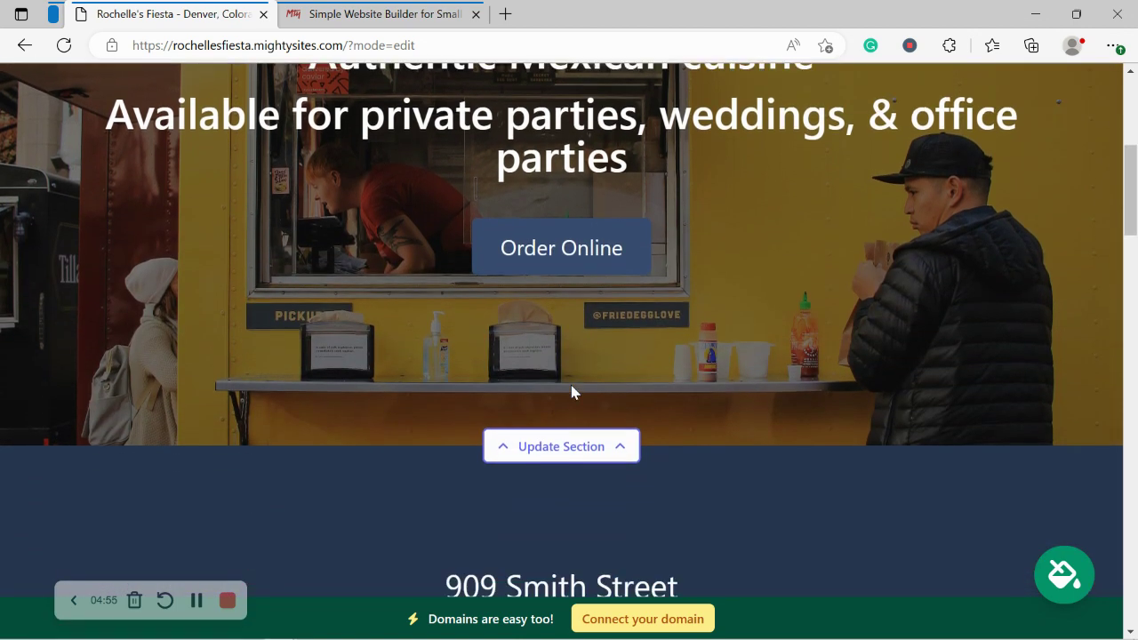
scroll(571, 392, "down", 3)
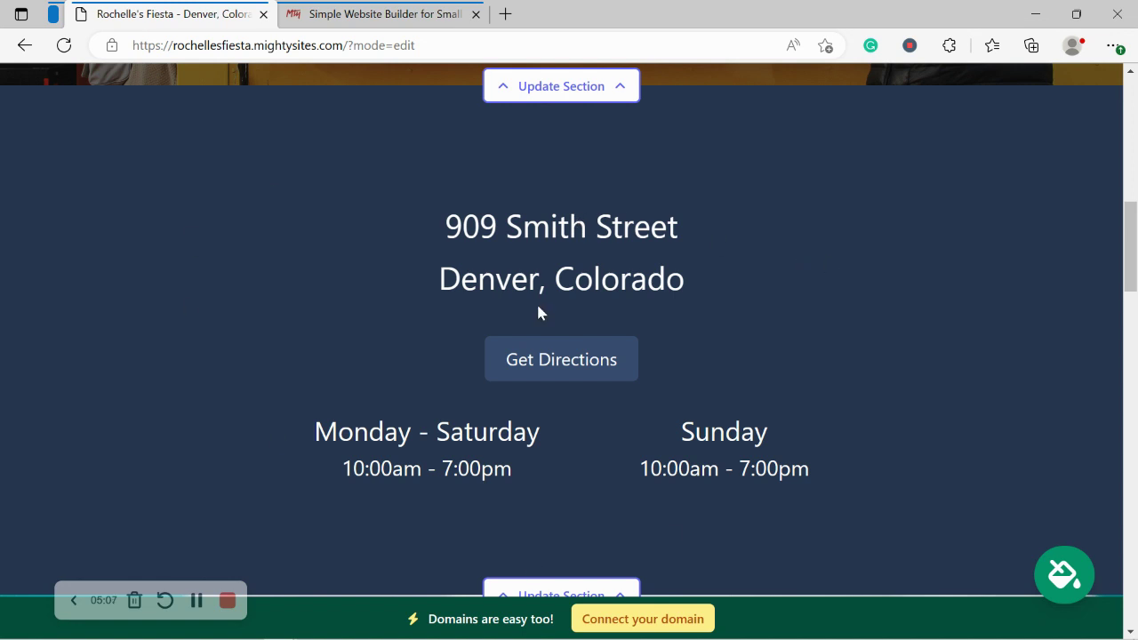
scroll(537, 311, "up", 3)
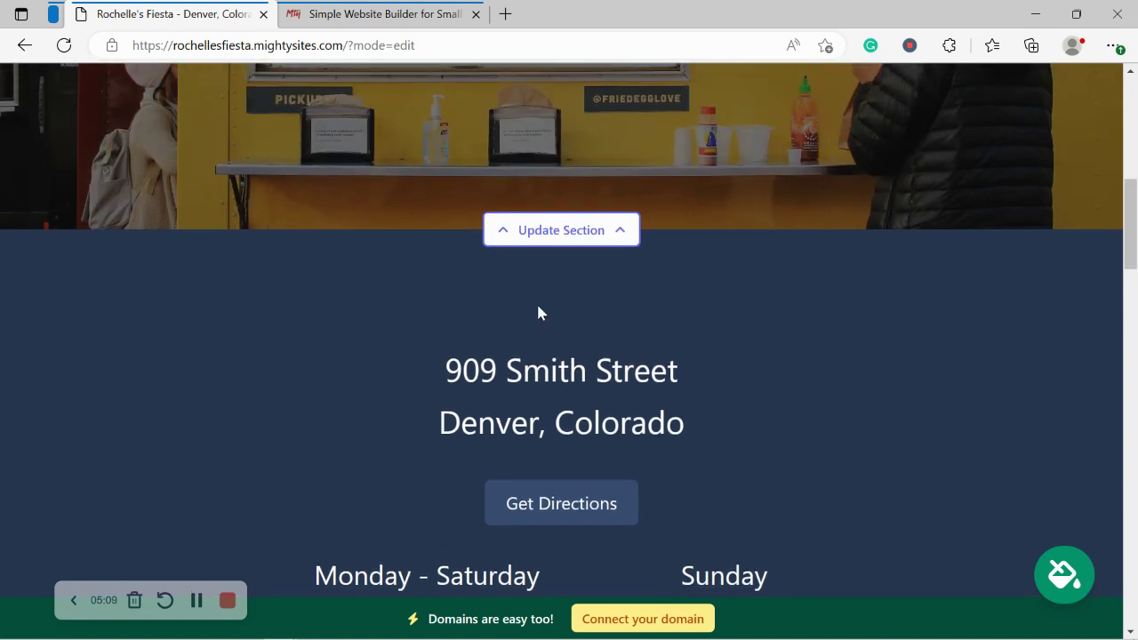
Step: Preview the cream-and-orange, crimson-and-pink and brown colour themes
left_click(1064, 573)
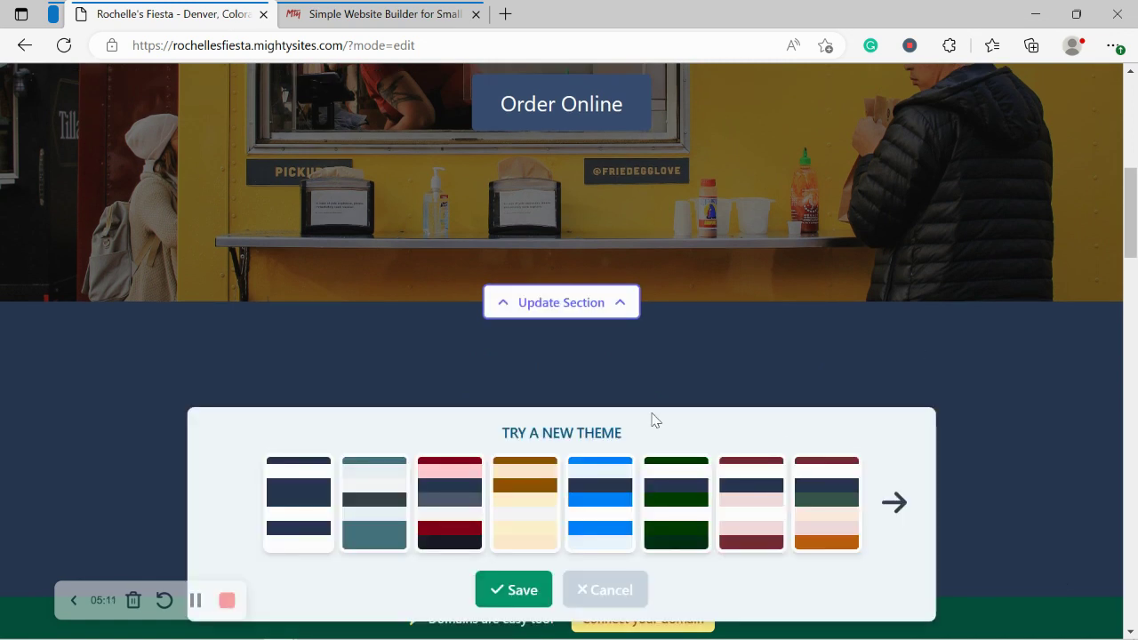
left_click(538, 528)
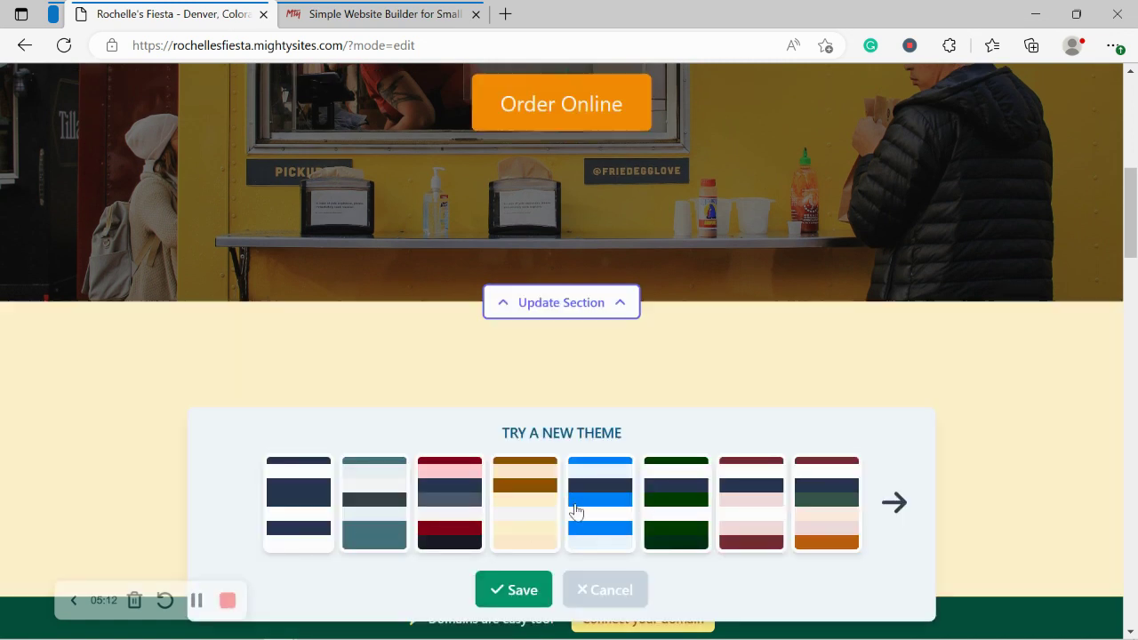
left_click(919, 489)
left_click(919, 490)
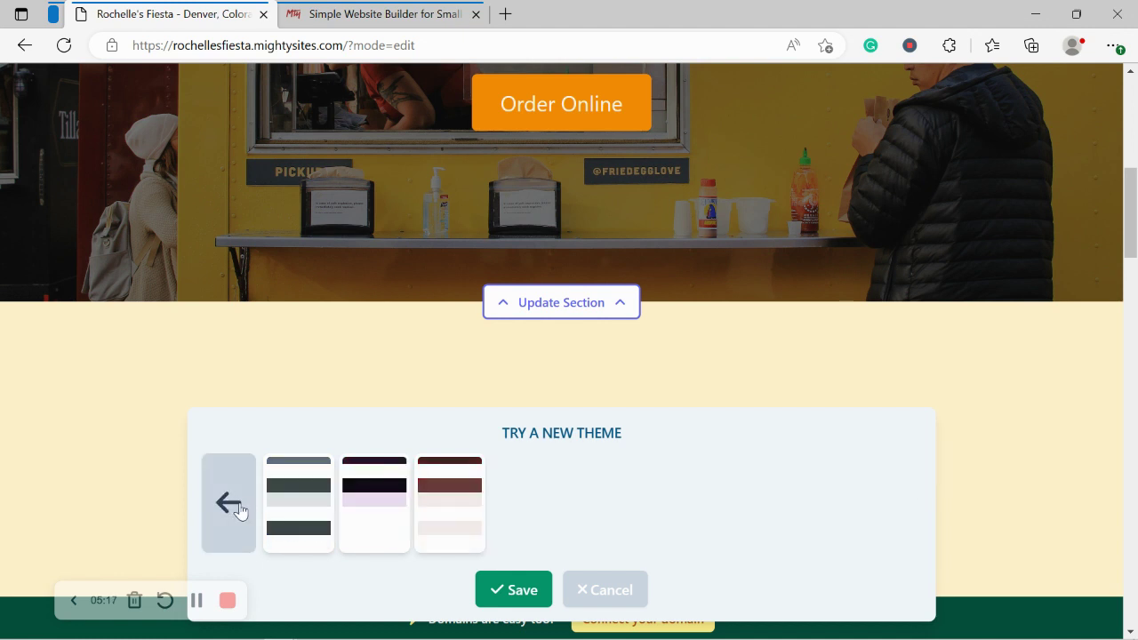
left_click(237, 507)
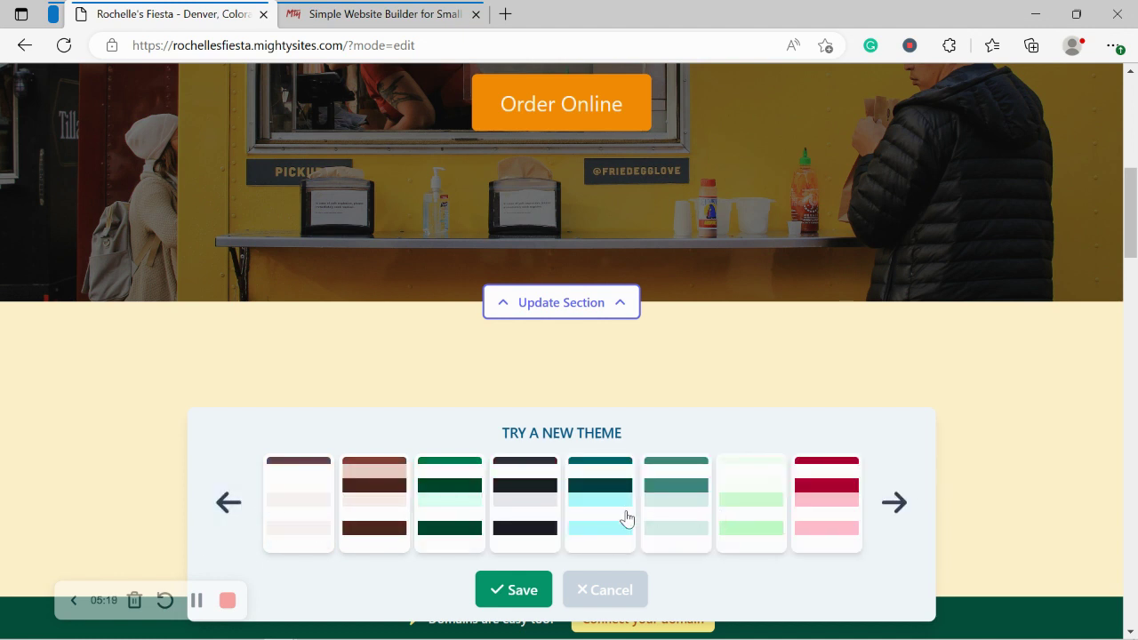
left_click(830, 484)
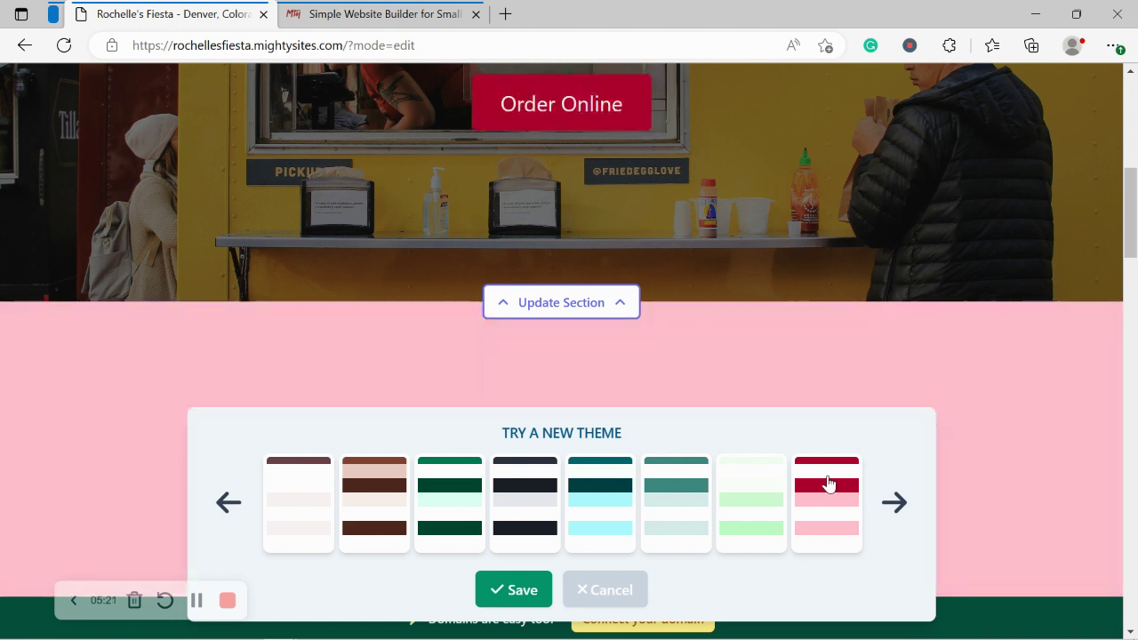
left_click(364, 513)
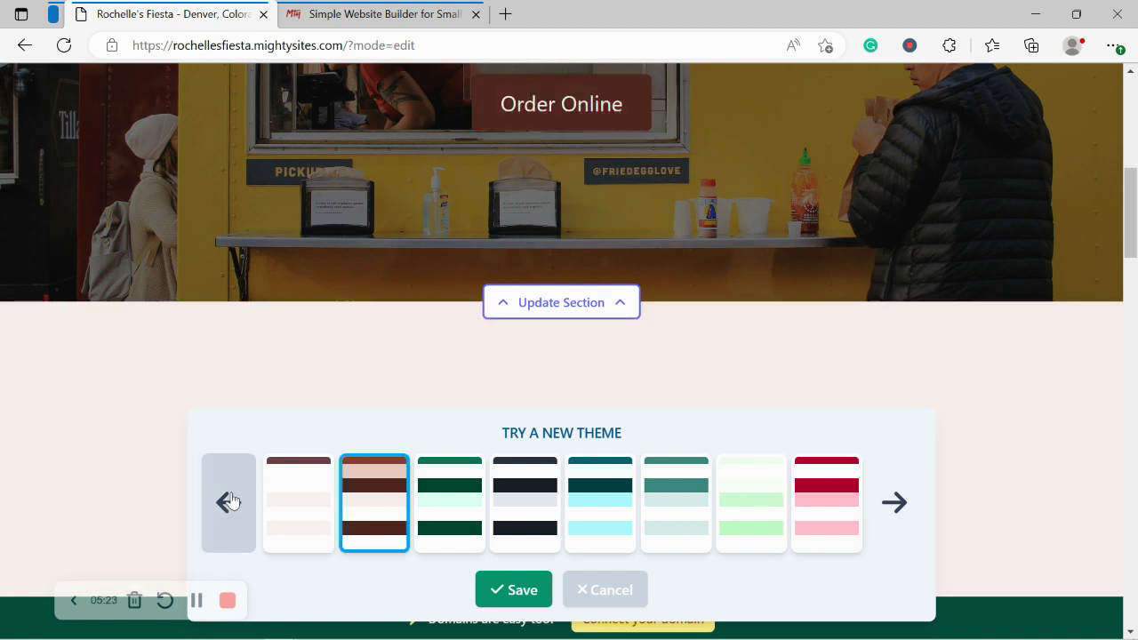
Step: Try the olive, pale green, crimson and magenta themes, then choose the orange theme
left_click(229, 502)
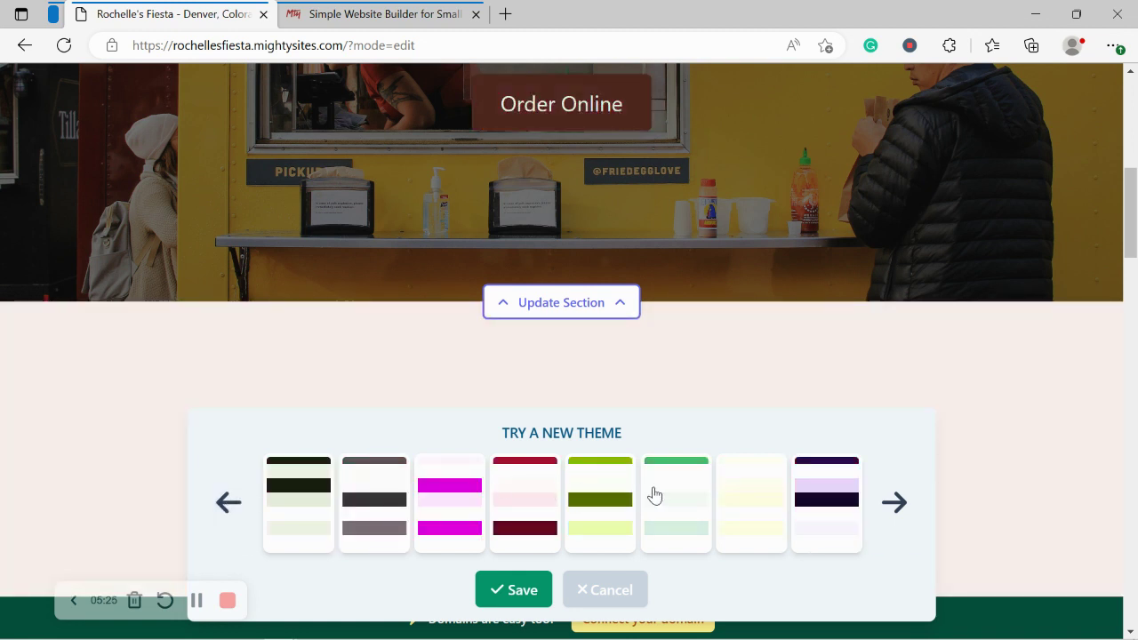
left_click(612, 494)
left_click(661, 492)
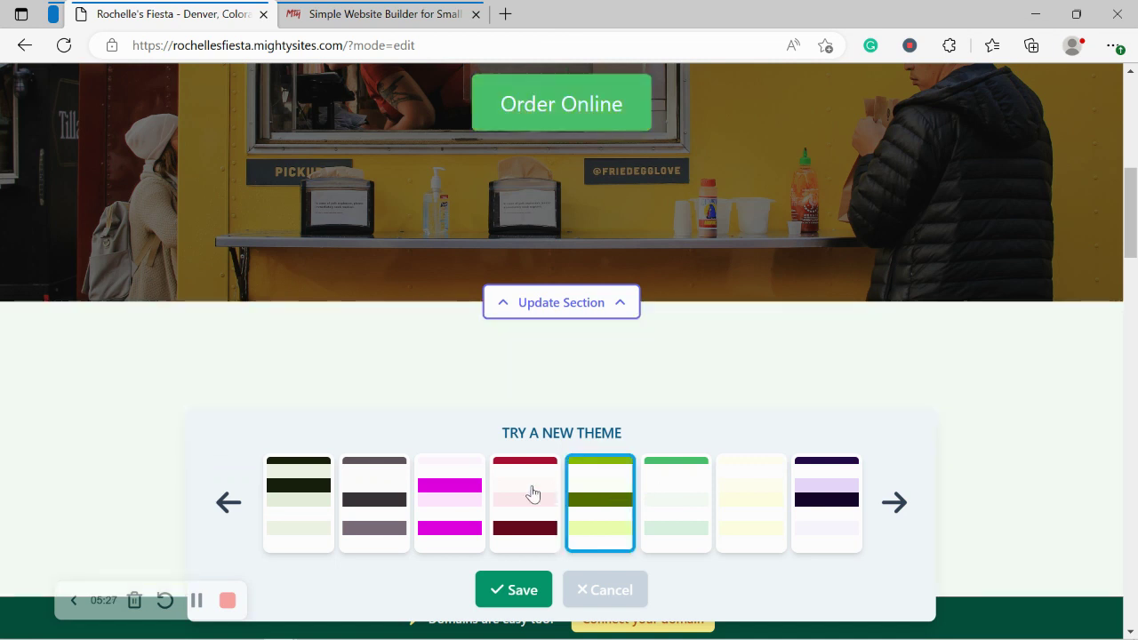
left_click(532, 494)
left_click(450, 500)
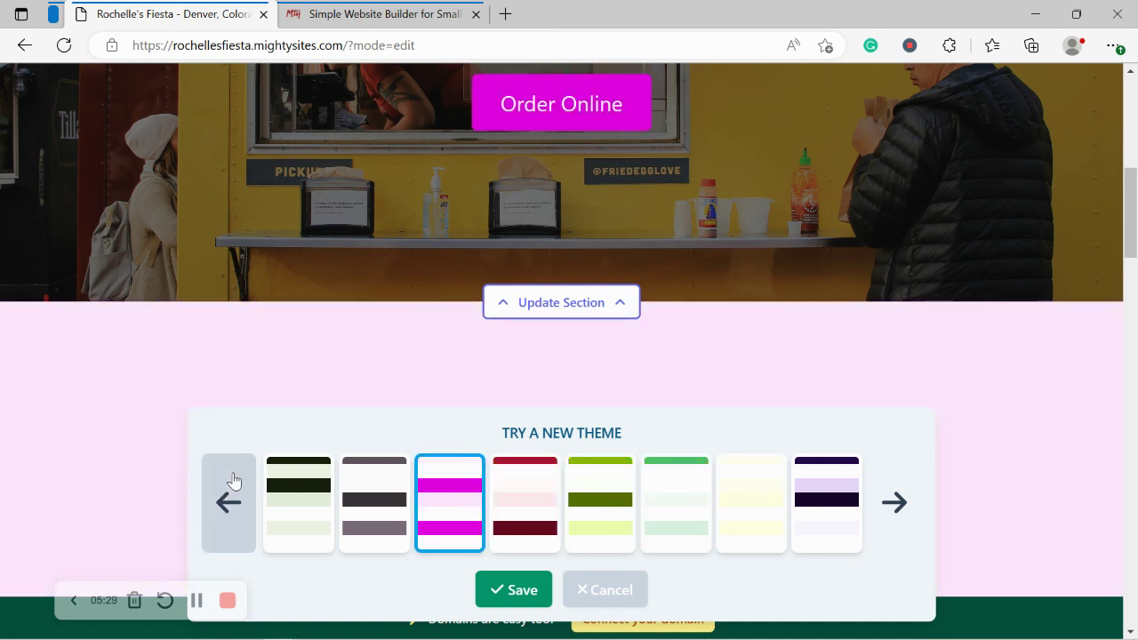
left_click(232, 480)
left_click(716, 492)
left_click(687, 492)
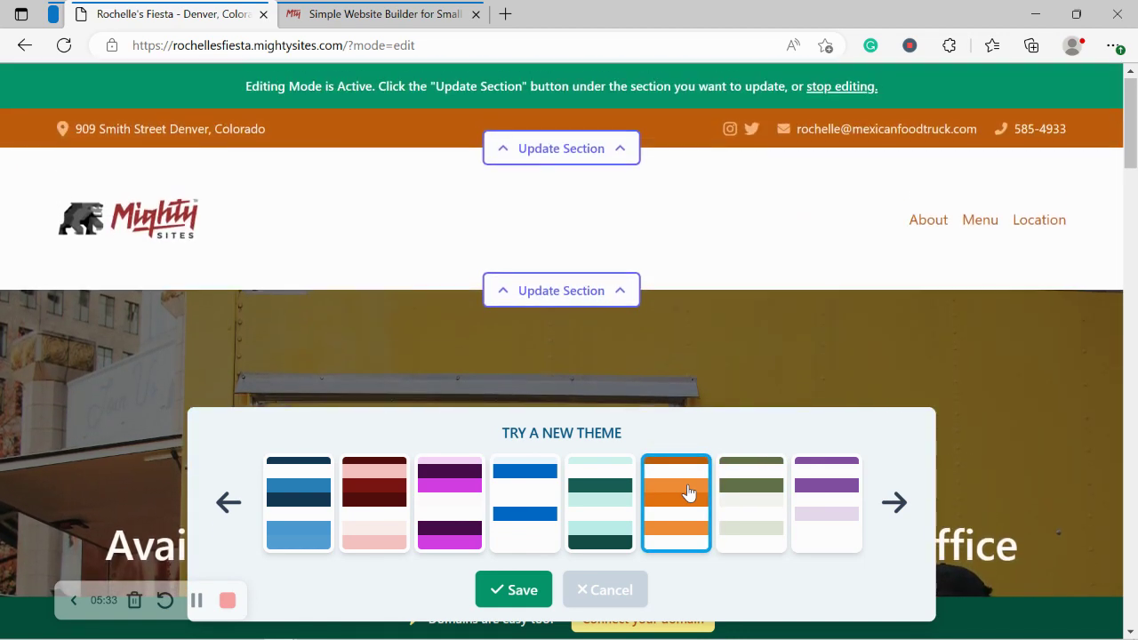
scroll(689, 494, "down", 9)
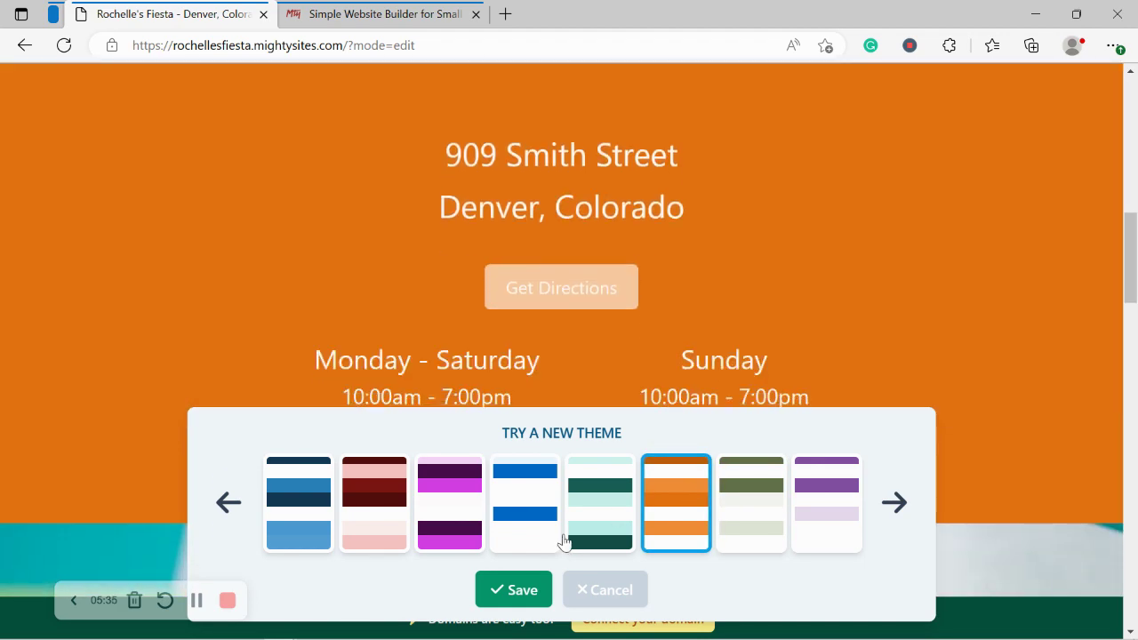
Step: Save the orange theme and open the stock photo library for the hero image
left_click(517, 589)
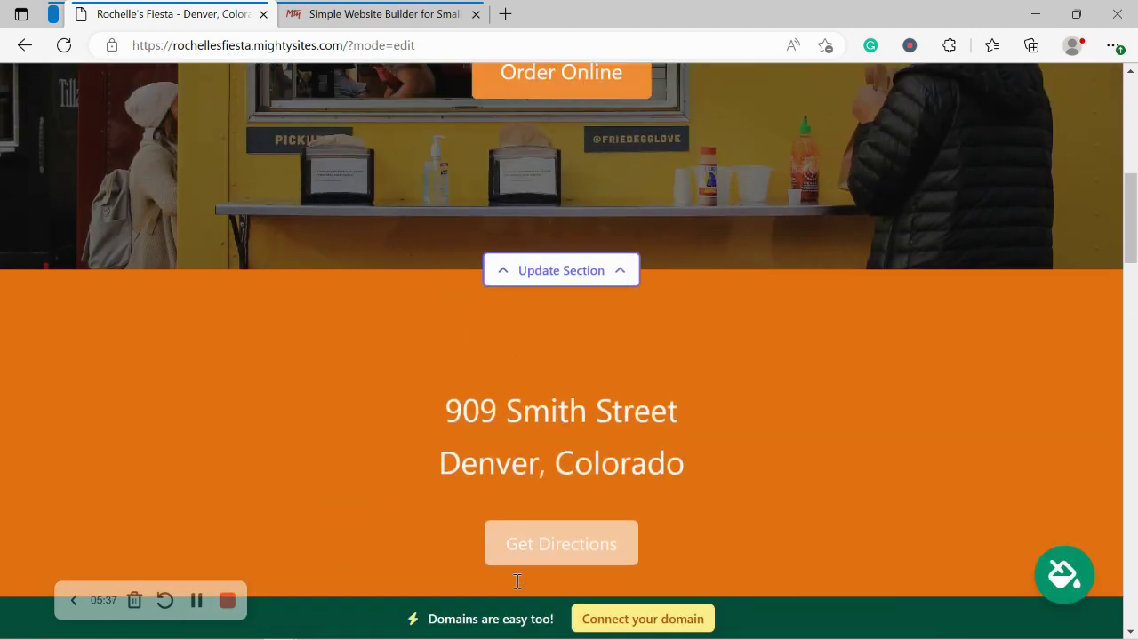
scroll(516, 586, "down", 3)
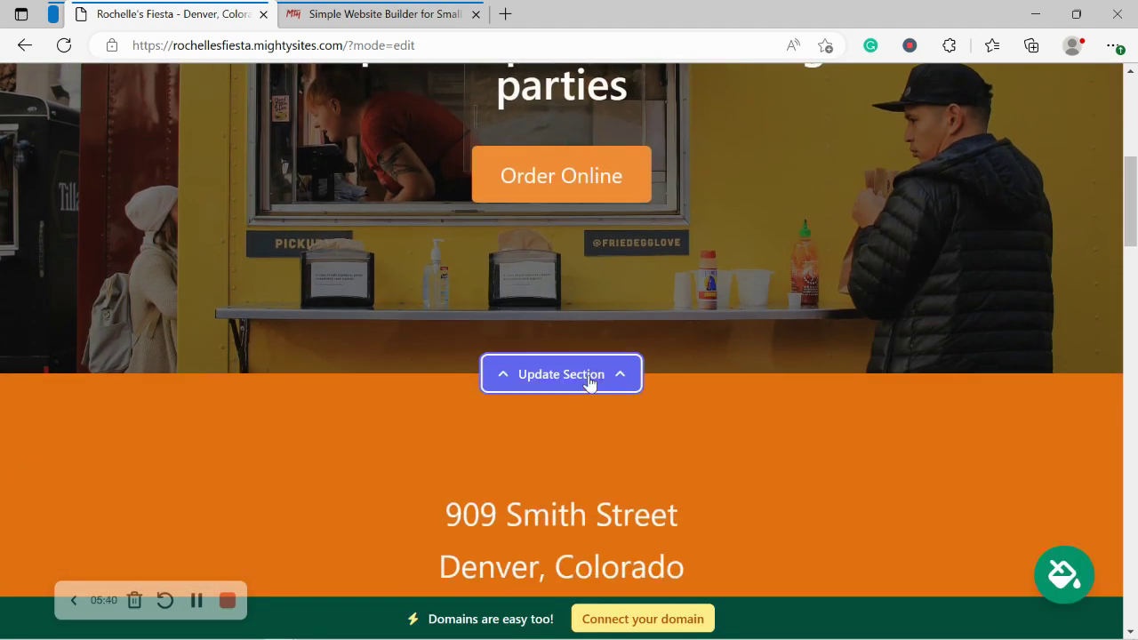
left_click(587, 381)
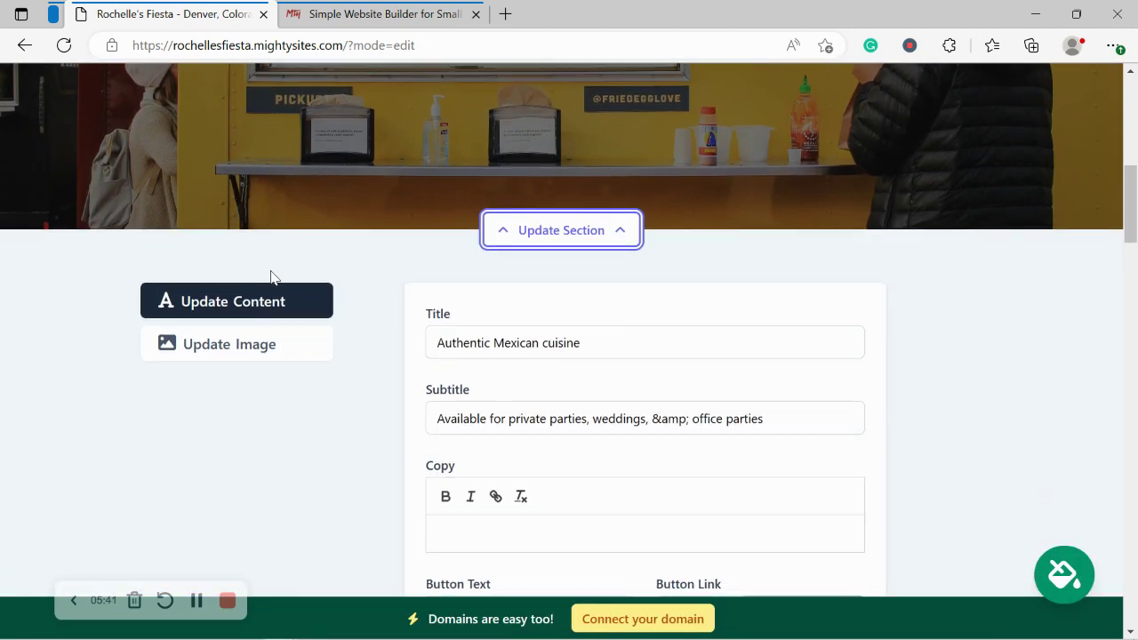
left_click(260, 365)
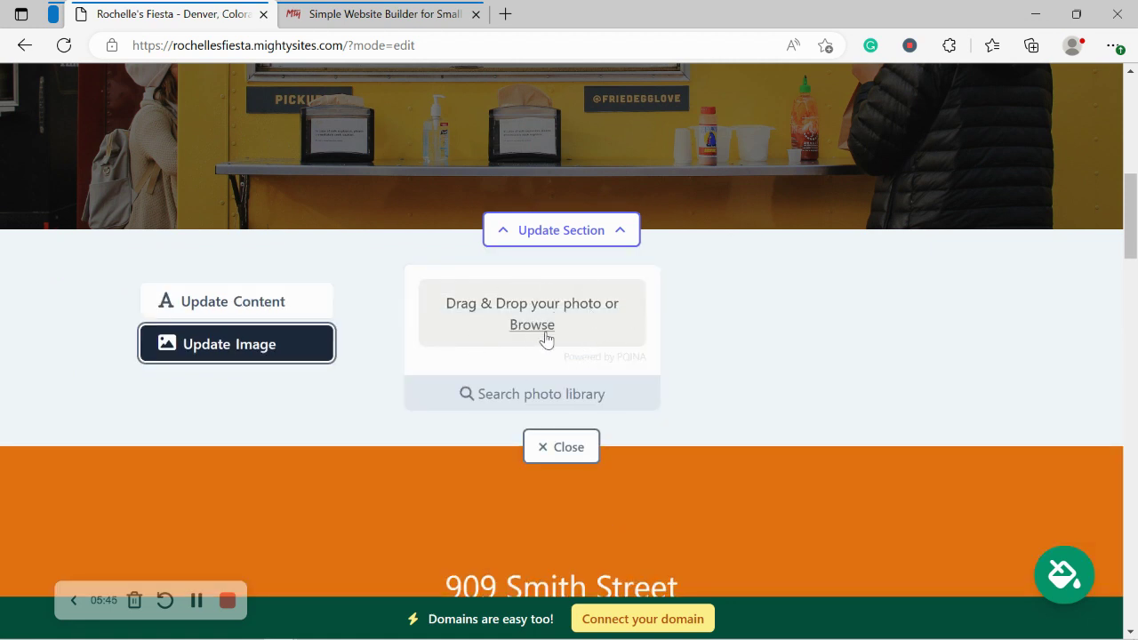
left_click(525, 393)
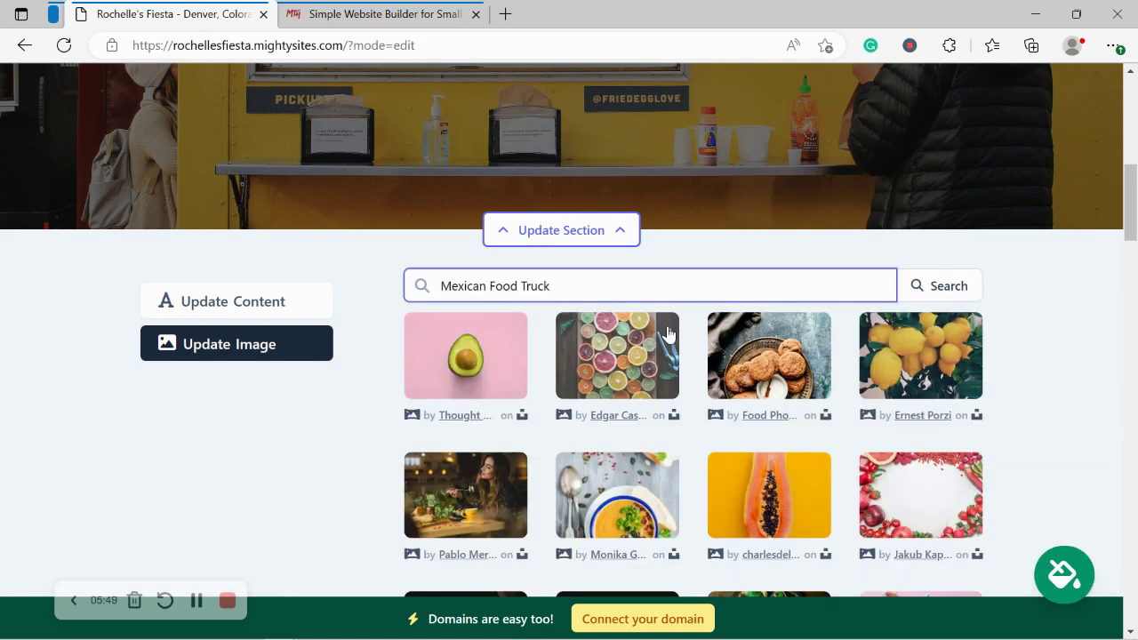
Step: Trim the photo search to 'Mexican Food', run it, and browse the results
scroll(1010, 347, "down", 1)
scroll(1010, 346, "down", 1)
scroll(1009, 347, "up", 1)
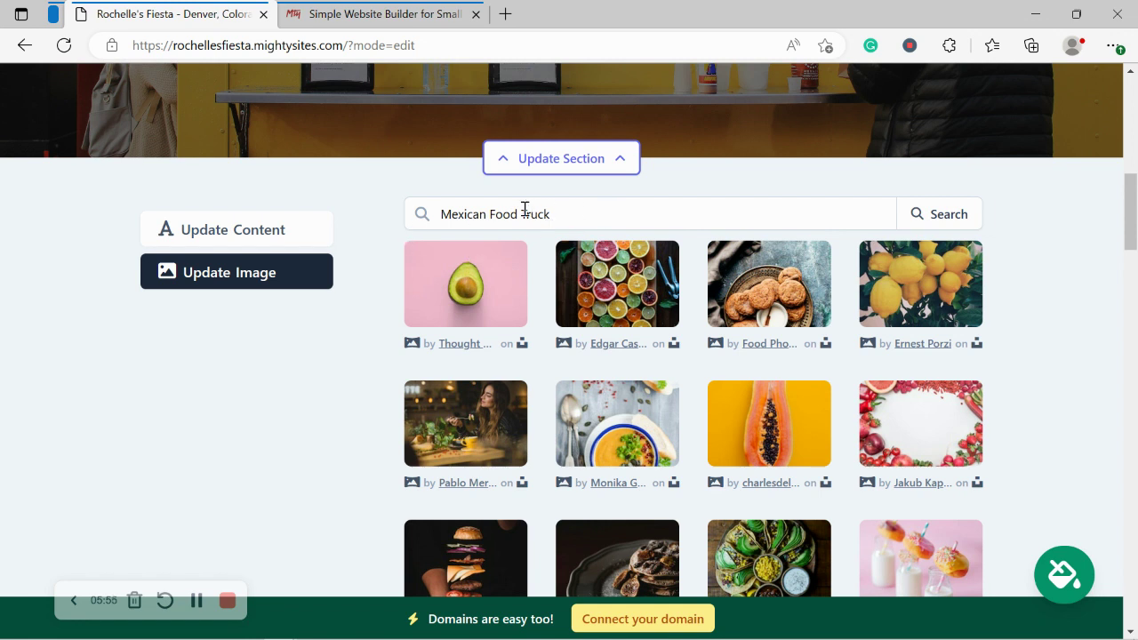
left_click_drag(520, 213, 632, 219)
key("BackSpace")
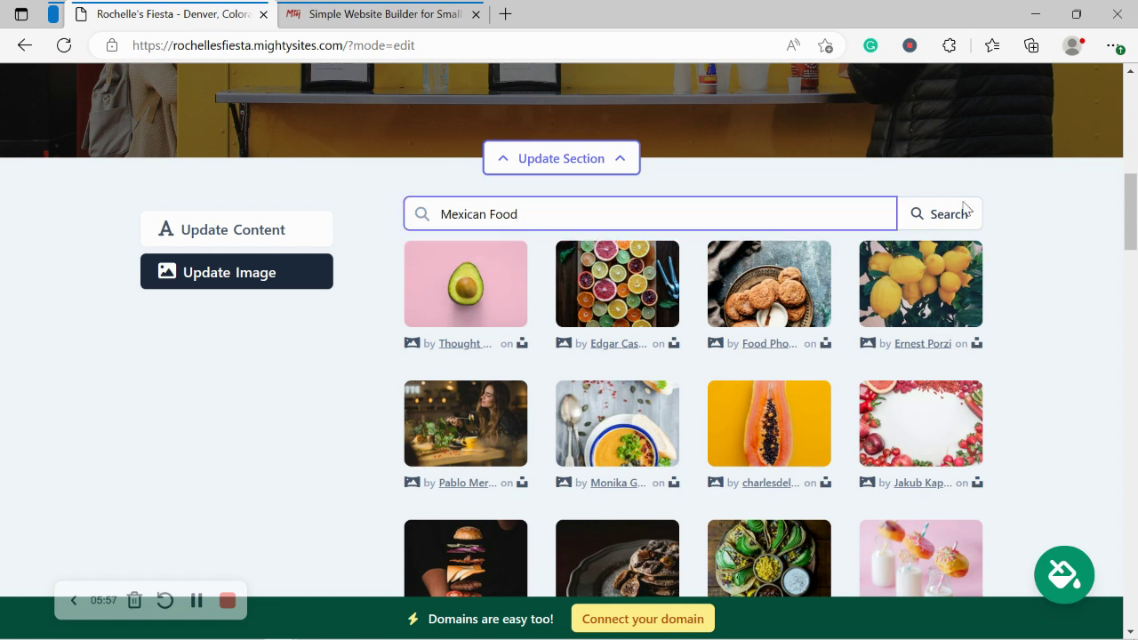
left_click(949, 215)
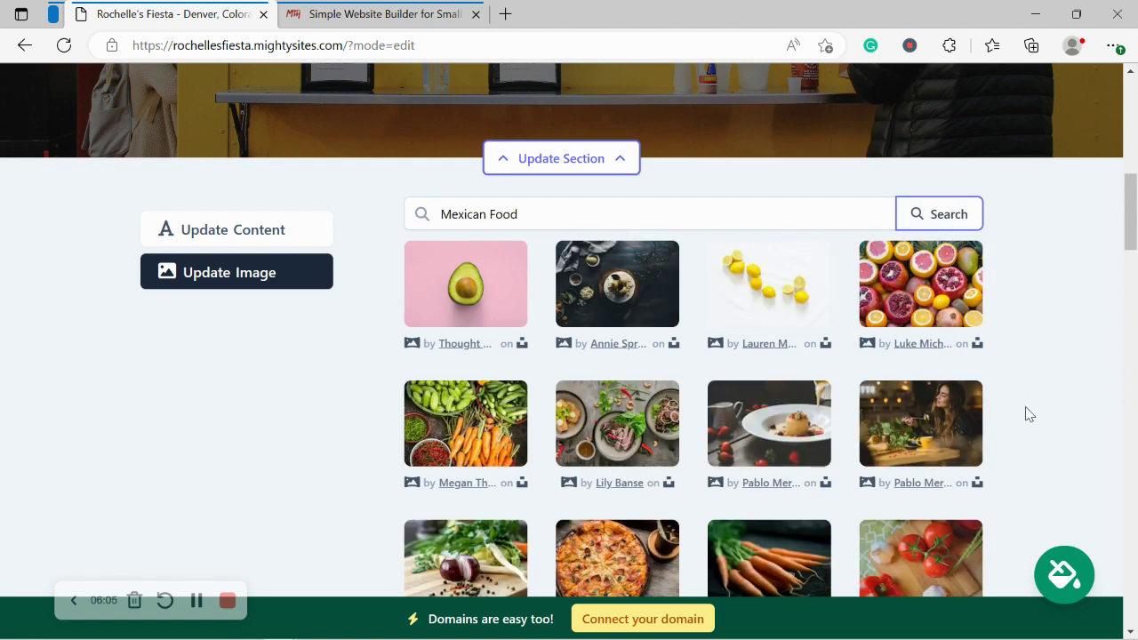
scroll(1026, 415, "down", 2)
scroll(1026, 414, "down", 1)
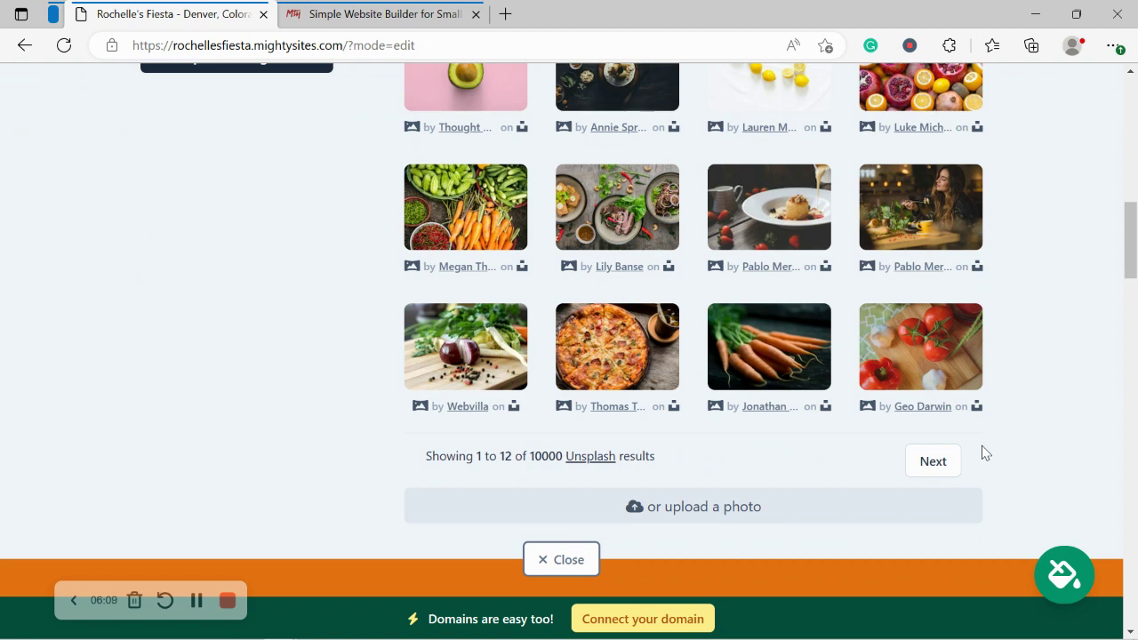
scroll(985, 453, "up", 2)
scroll(985, 452, "down", 1)
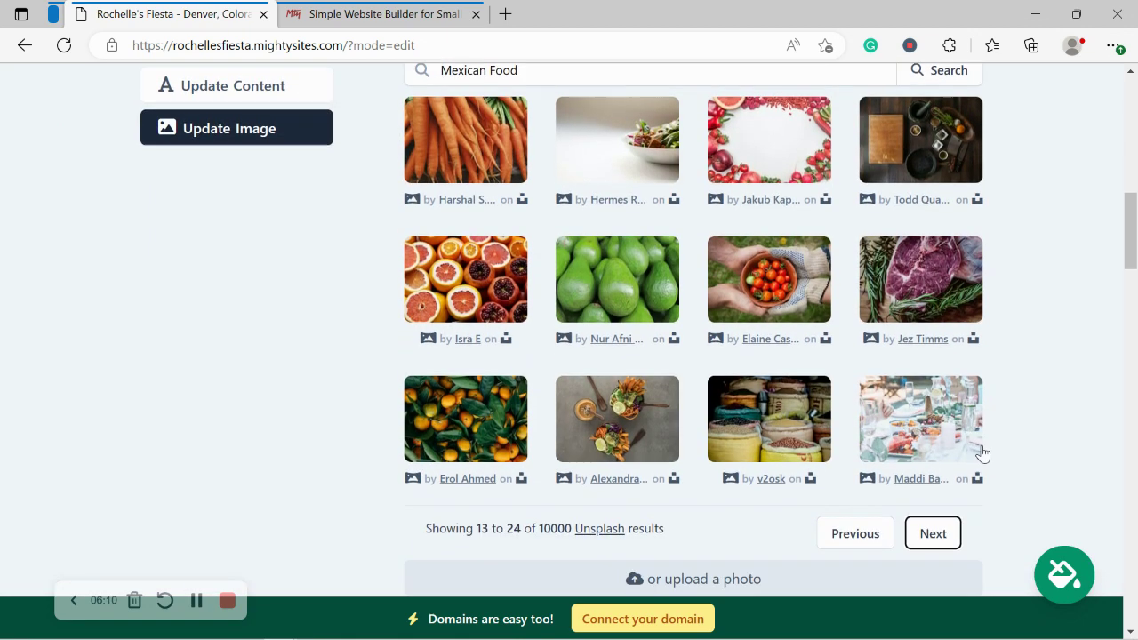
left_click(825, 542)
scroll(606, 217, "up", 1)
Step: Search the photo library for 'taco' and save the tacos photo as the hero image
triple_click(582, 148)
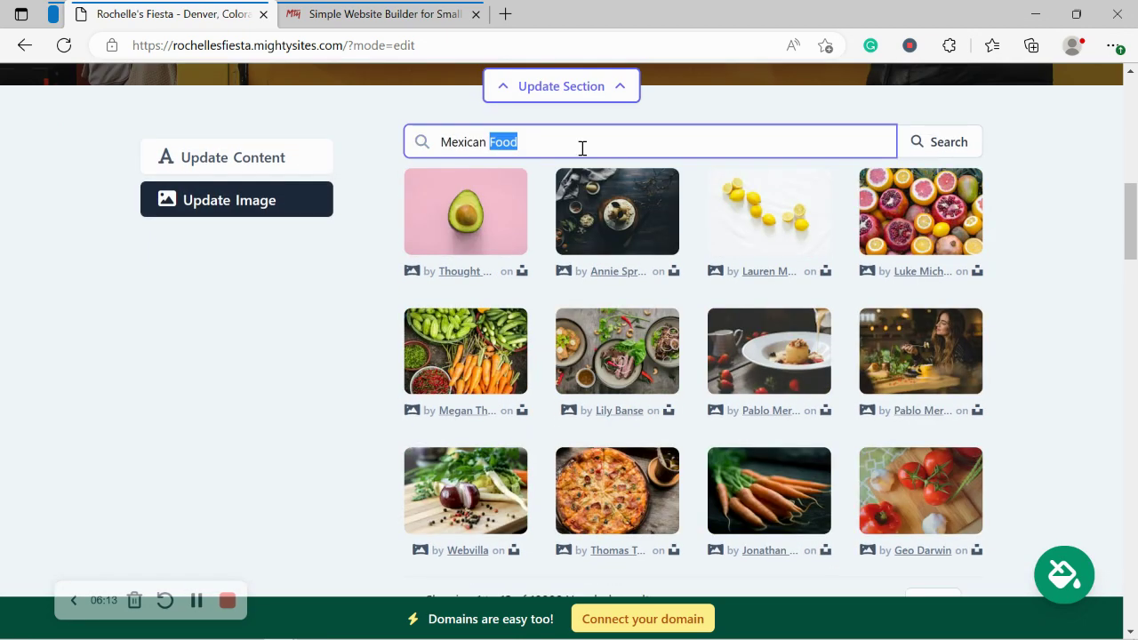
type("taco")
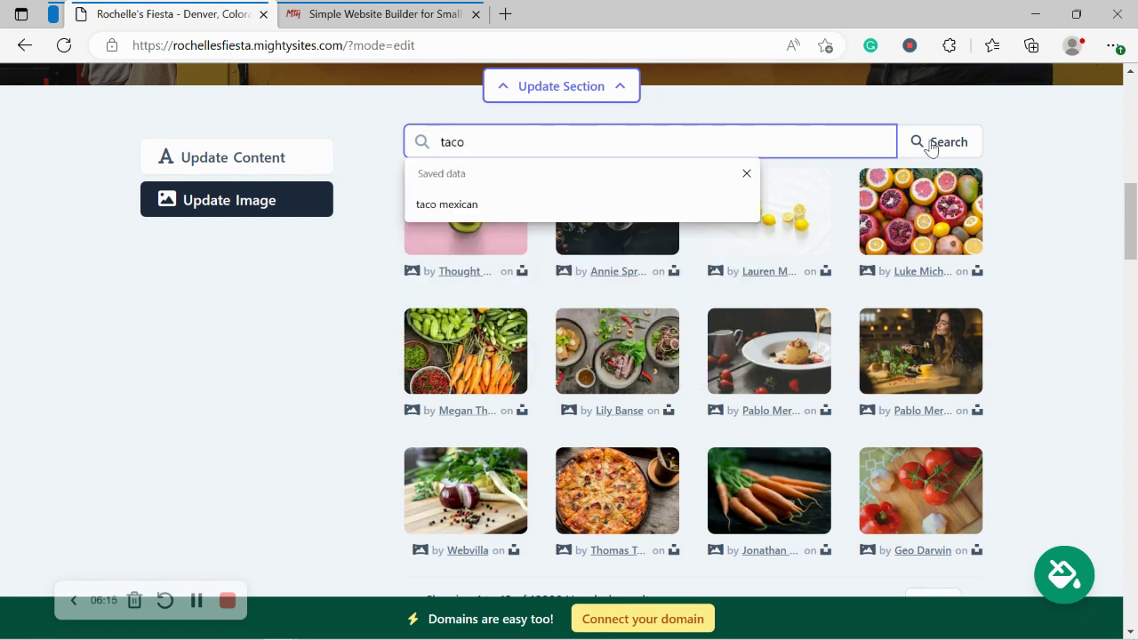
left_click(939, 145)
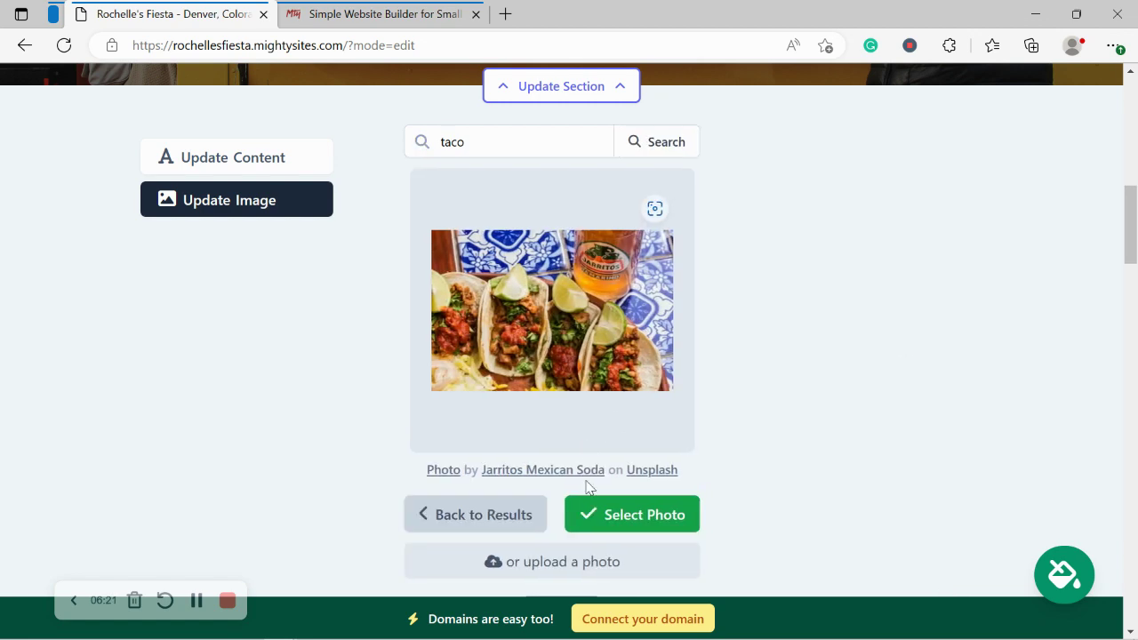
left_click(649, 525)
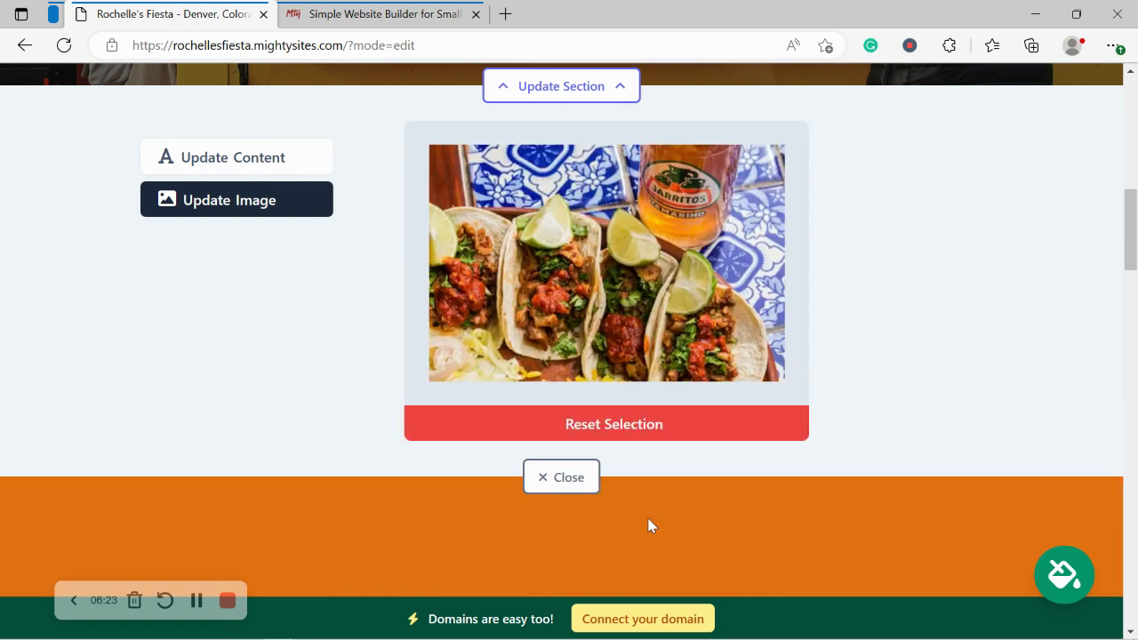
left_click(637, 483)
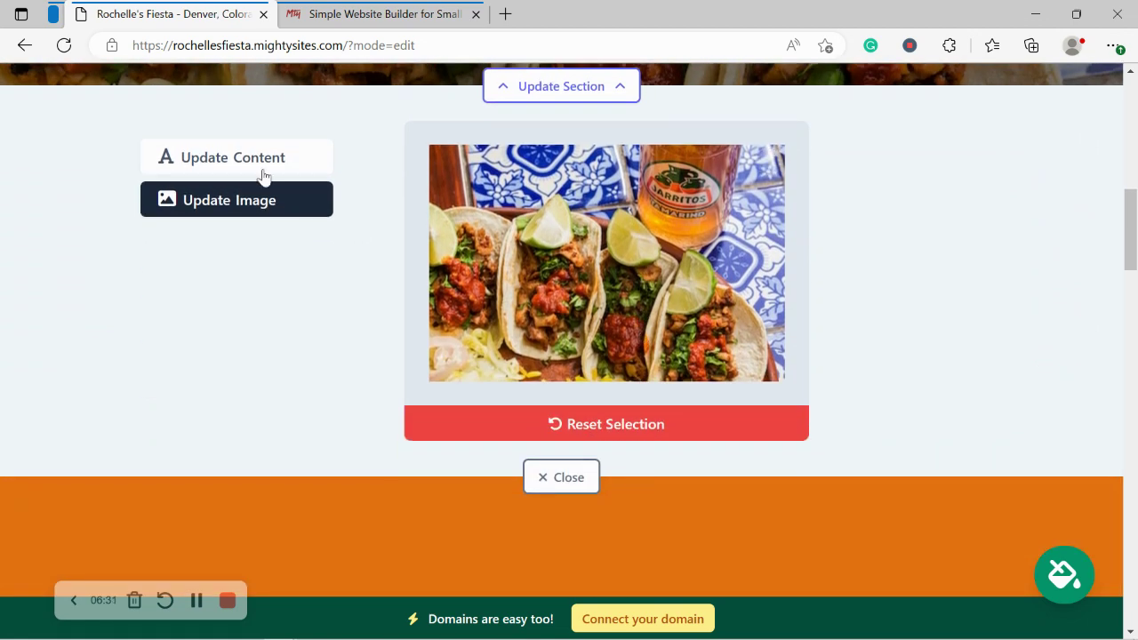
left_click(278, 158)
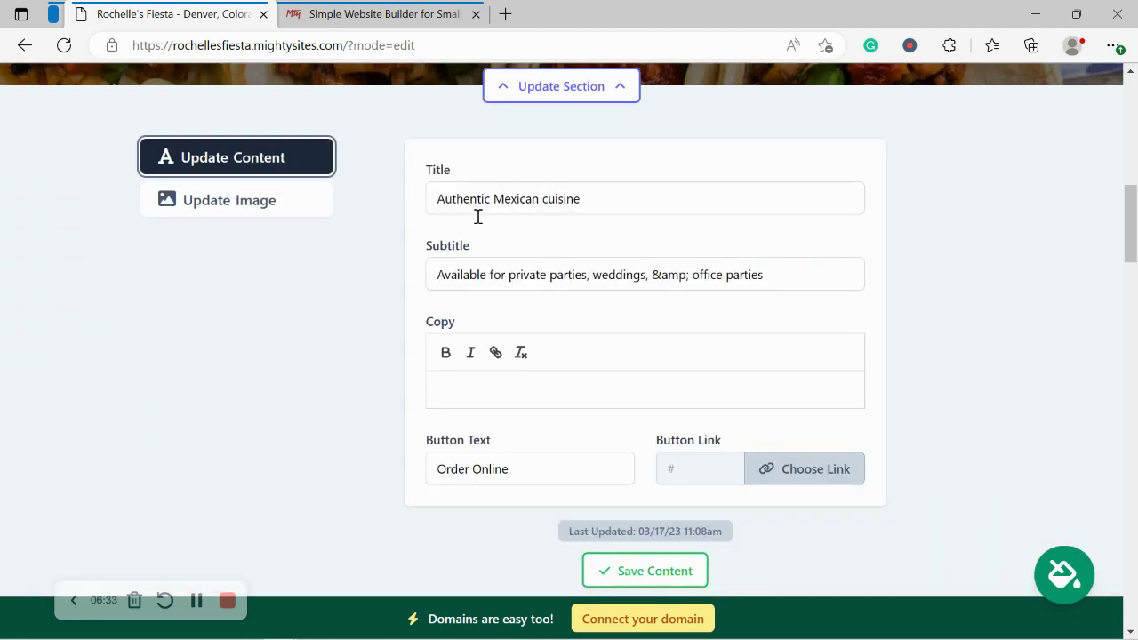
Step: Change the hero button text to 'View our Menu'
scroll(615, 203, "up", 5)
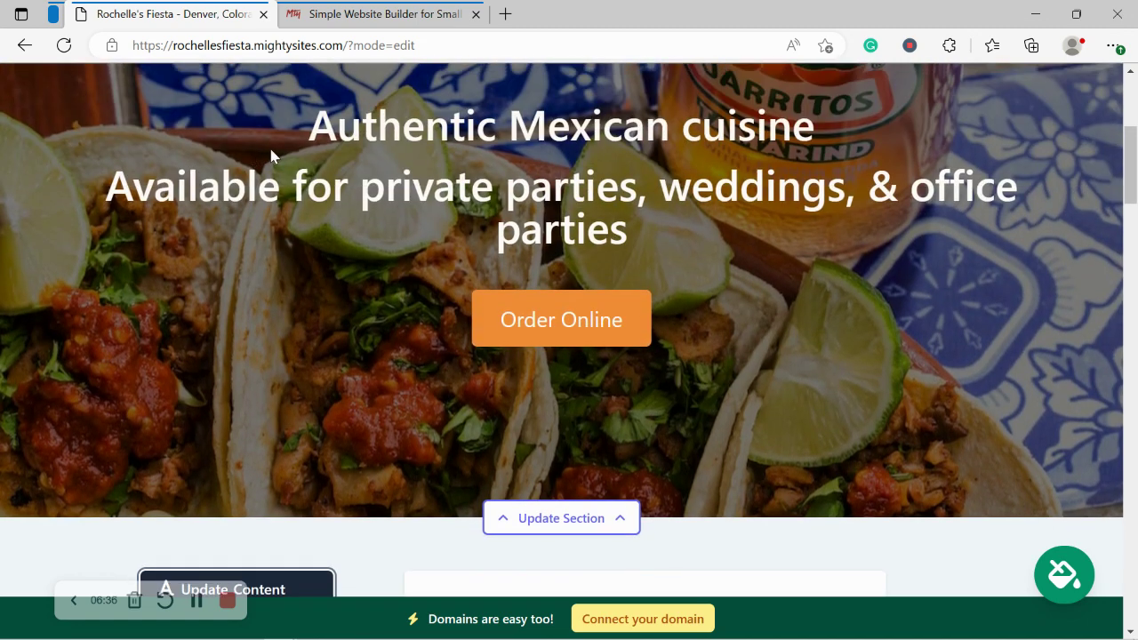
left_click_drag(272, 155, 703, 256)
left_click(751, 327)
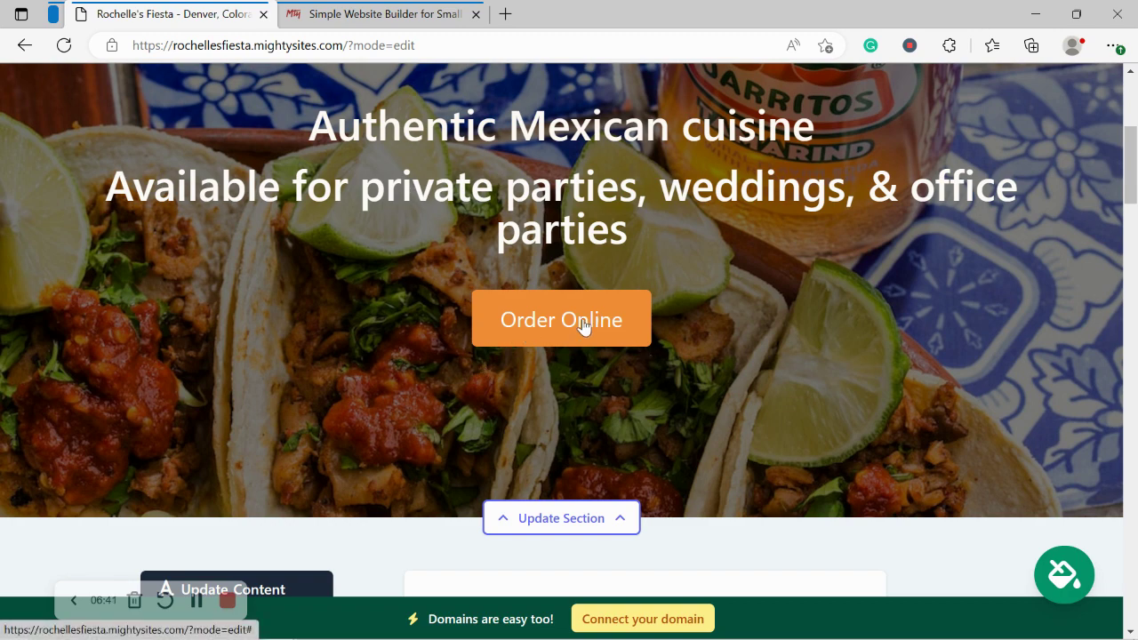
scroll(587, 328, "down", 6)
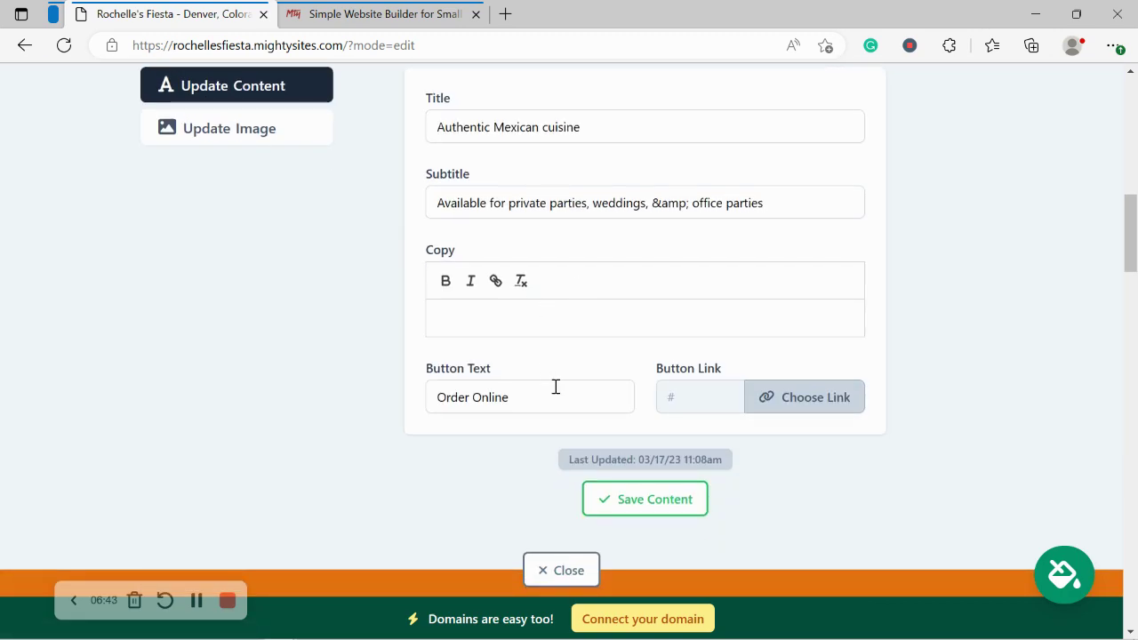
left_click(556, 397)
key("ctrl+a")
type("View our ")
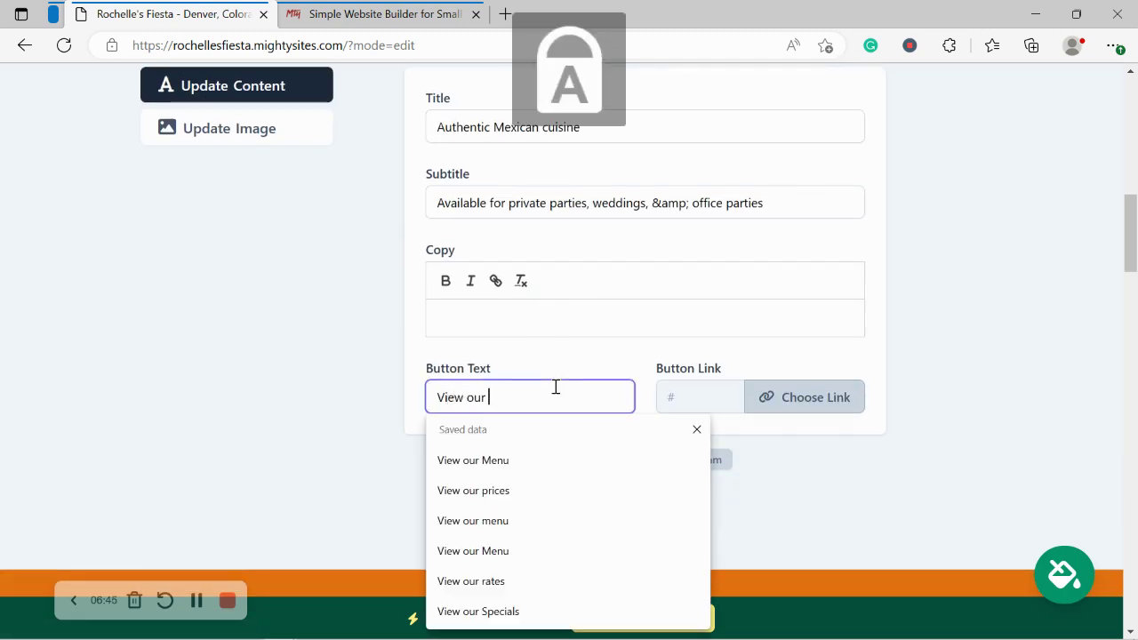
type("Menu")
Step: Link the button to a newly uploaded Mighty_Menu.pdf file
left_click(775, 406)
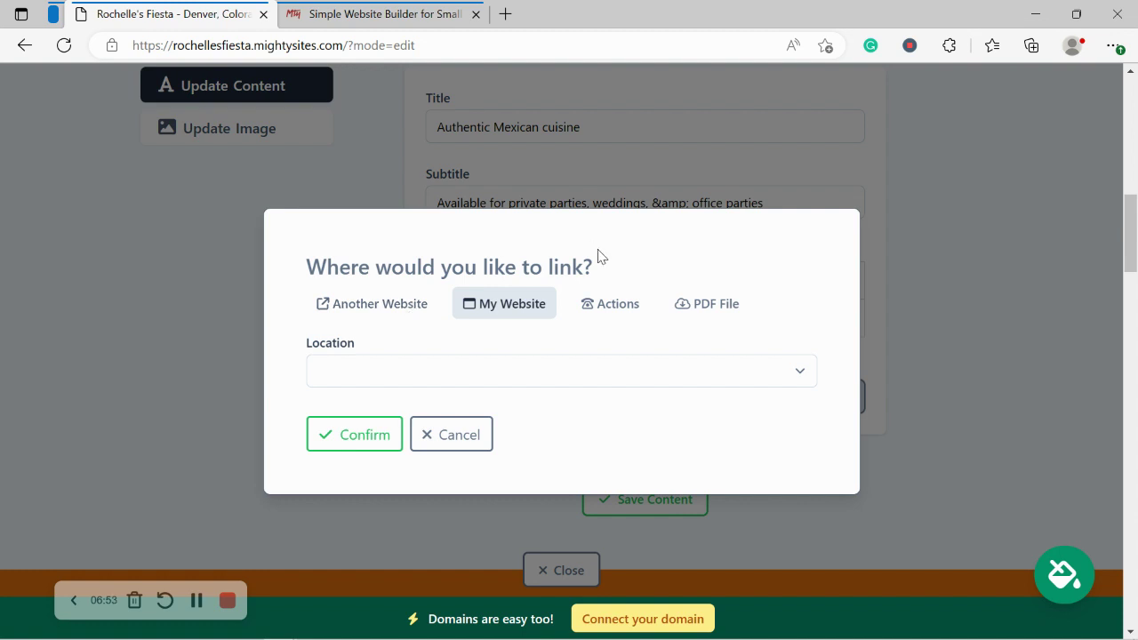
left_click(609, 306)
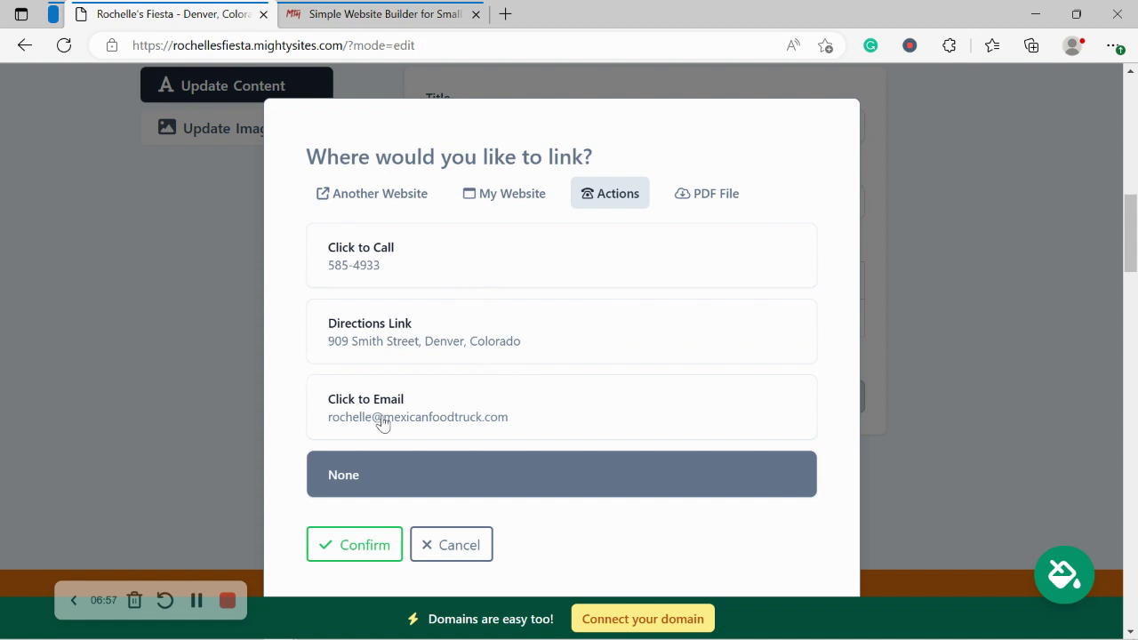
left_click(729, 211)
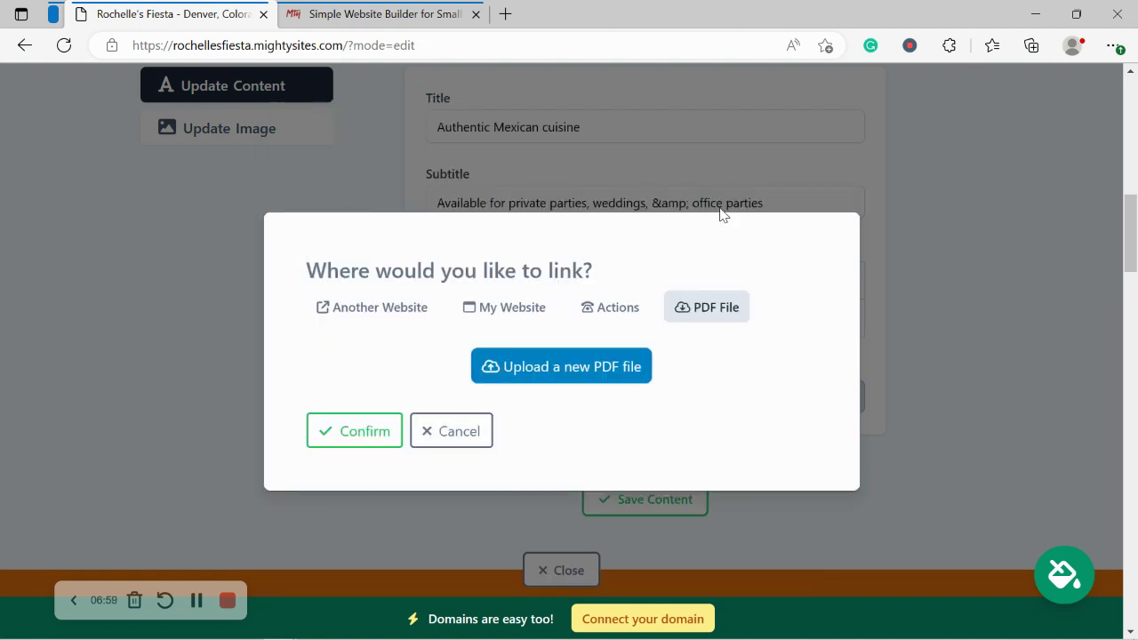
left_click(583, 364)
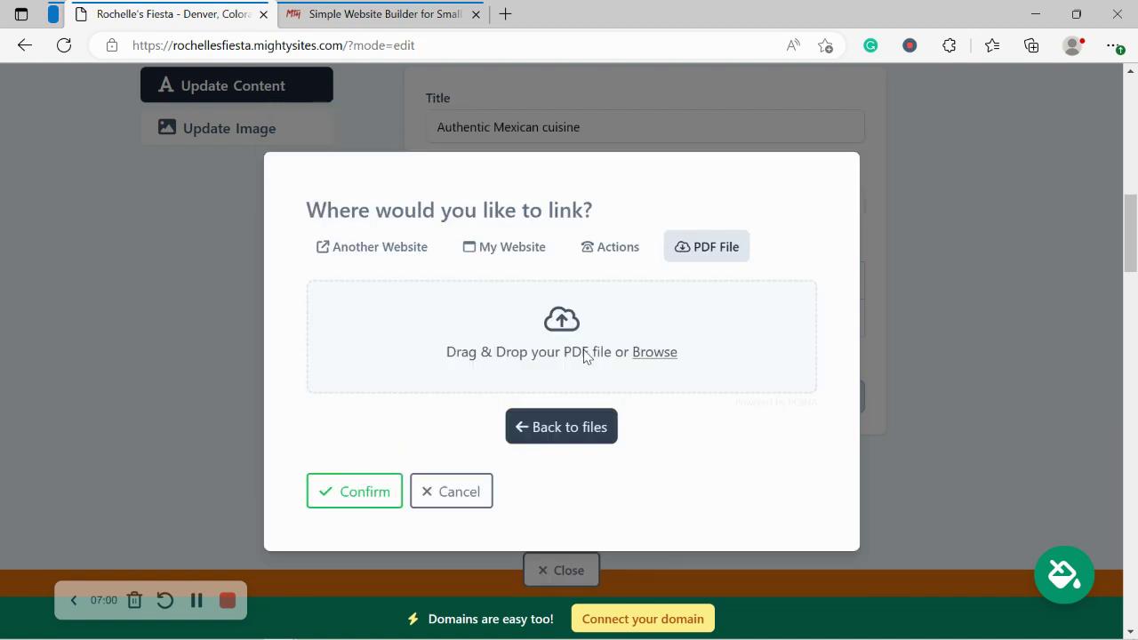
left_click(652, 352)
double_click(622, 165)
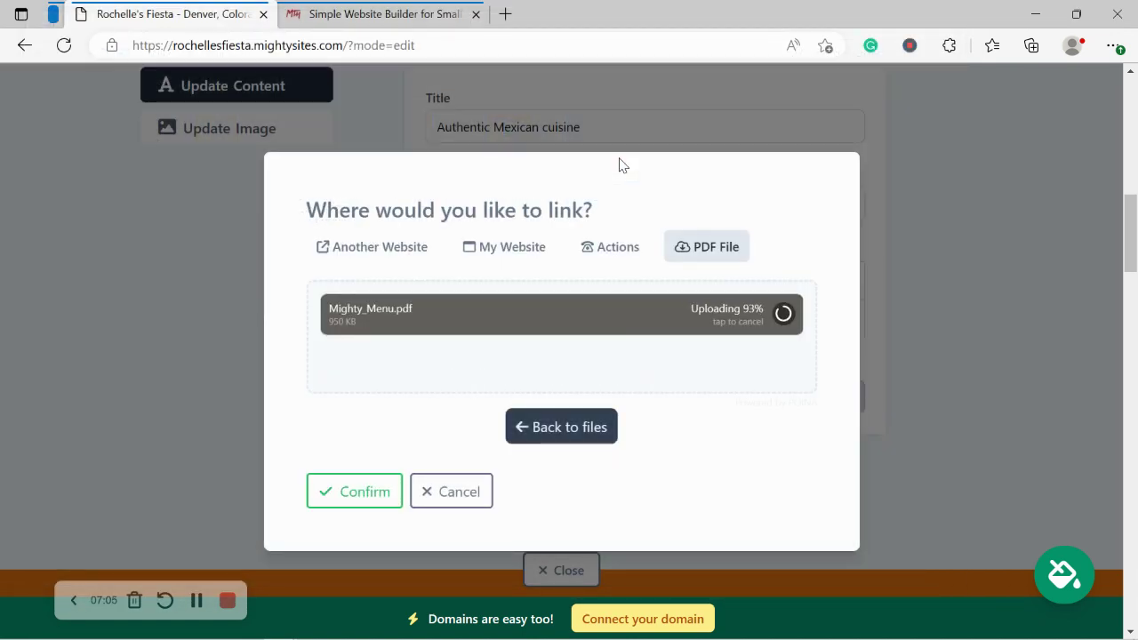
left_click(365, 490)
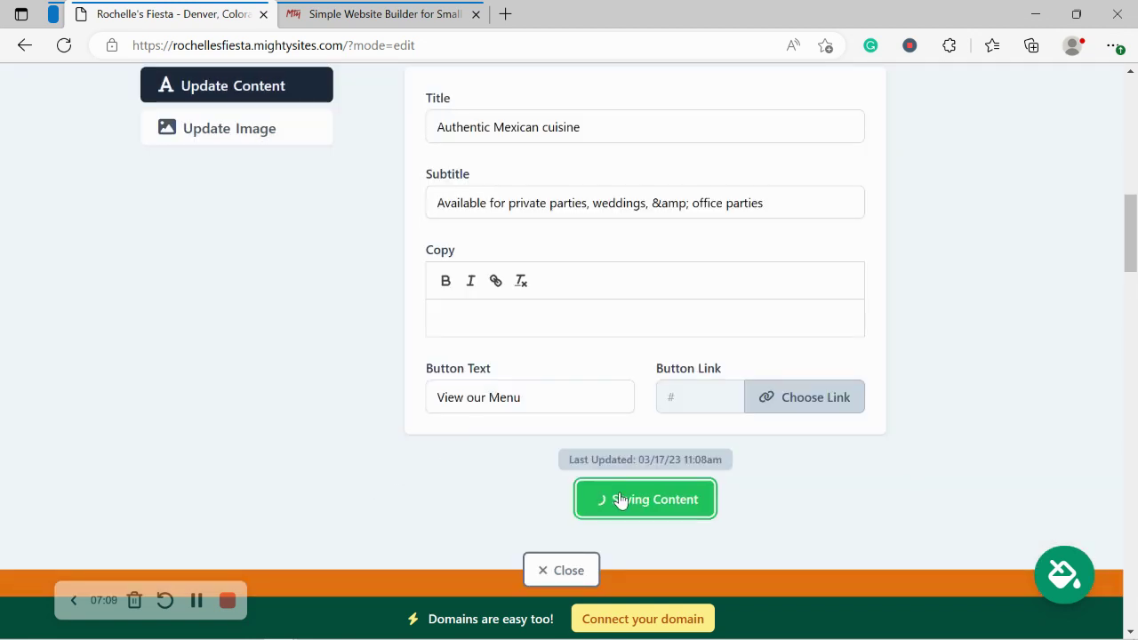
Step: Save the hero content, close the editor, and check the live View our Menu button
left_click(604, 499)
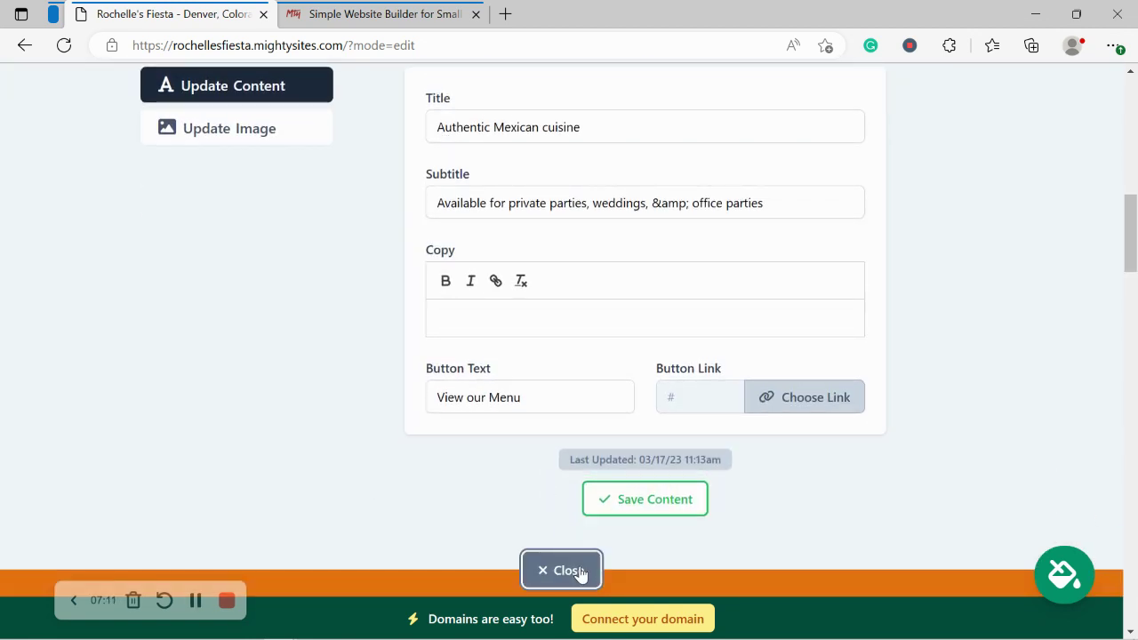
left_click(578, 572)
scroll(580, 566, "up", 1)
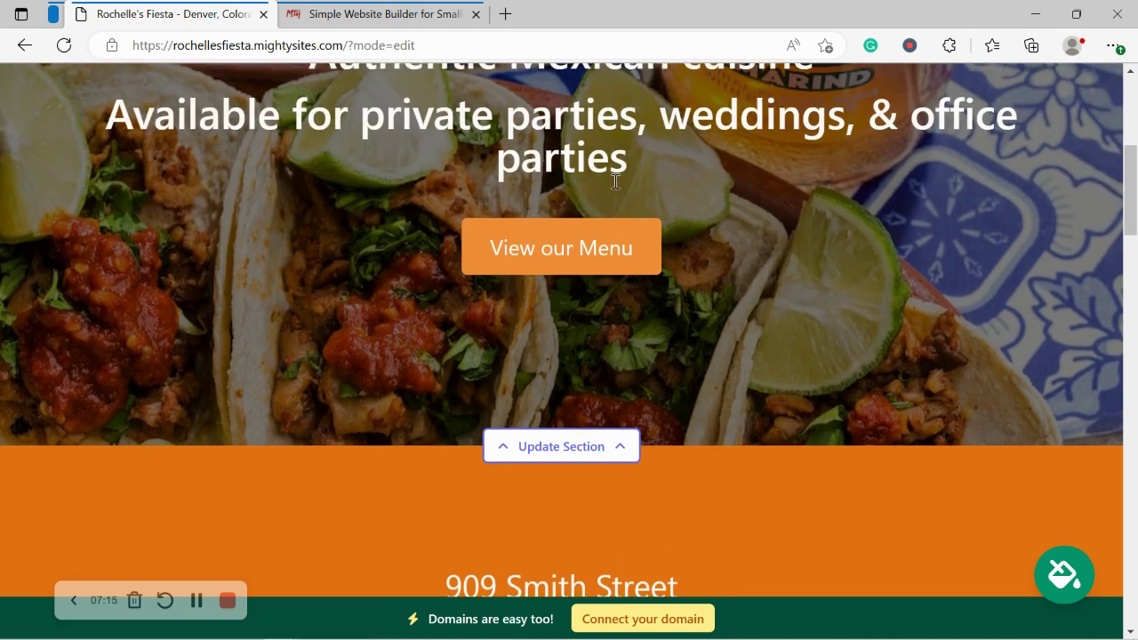
scroll(615, 183, "down", 8)
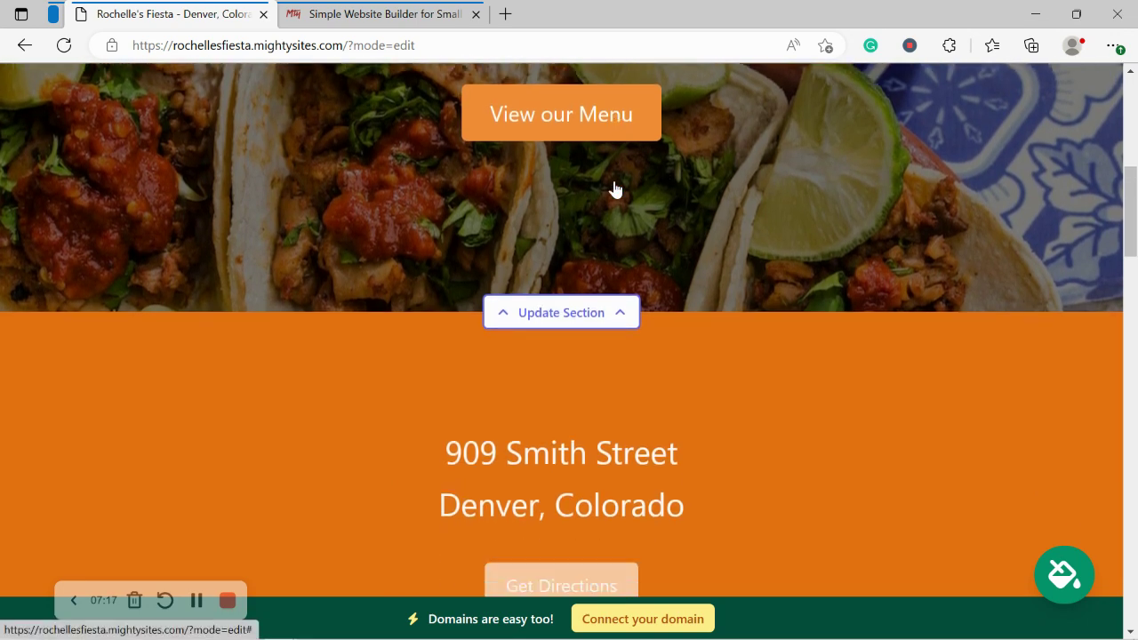
scroll(615, 186, "down", 4)
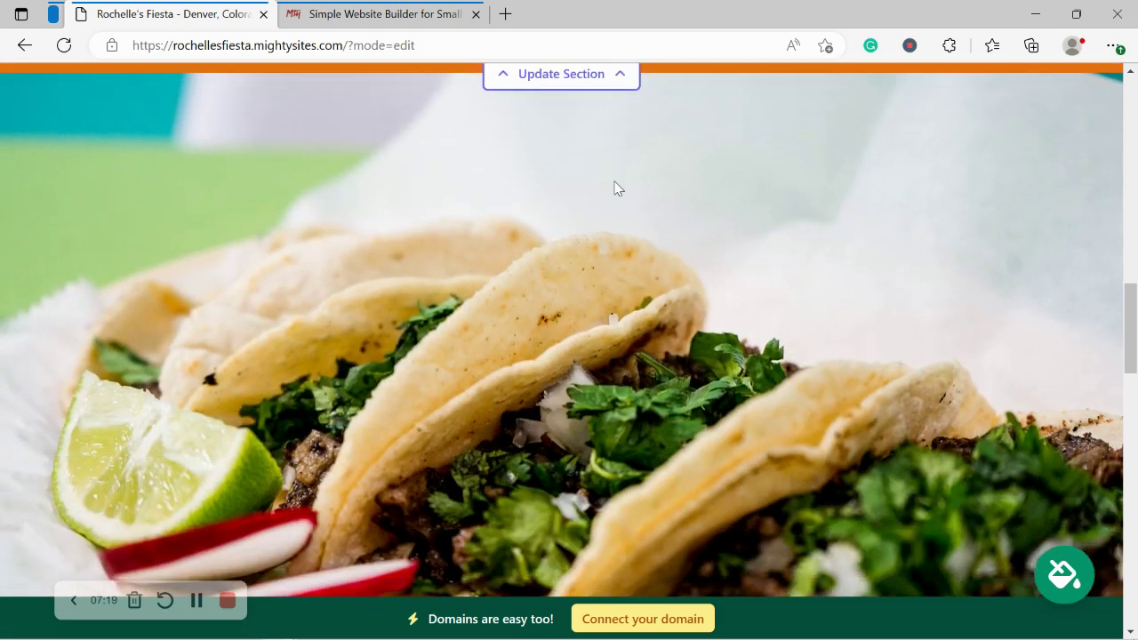
scroll(614, 185, "up", 1)
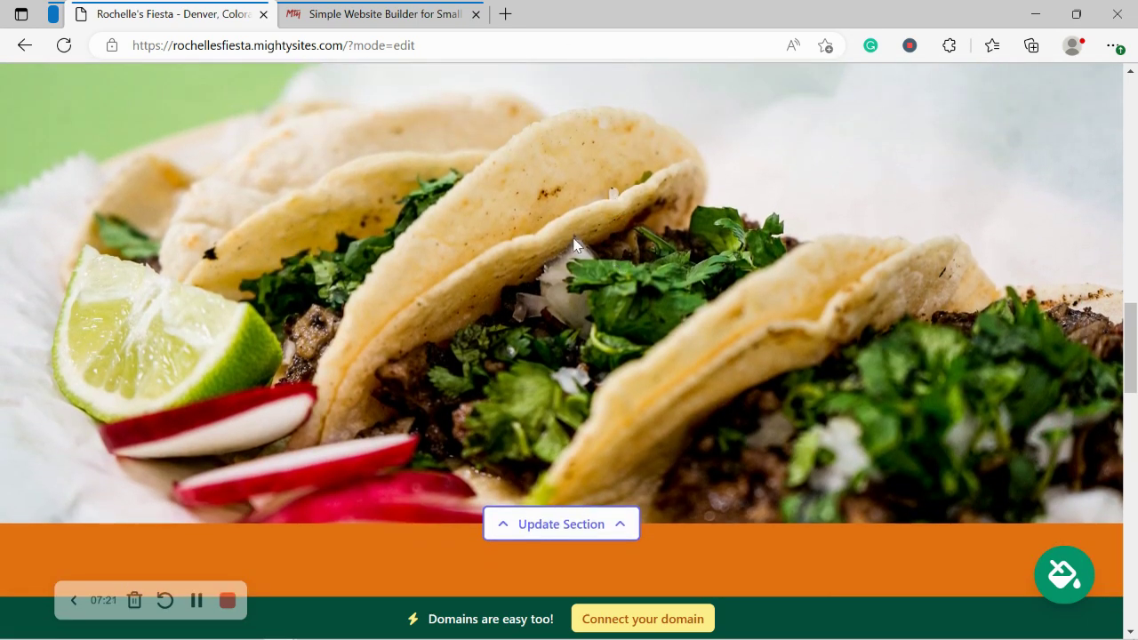
Step: Search the taco photo section's stock library for 'burrito'
left_click(582, 528)
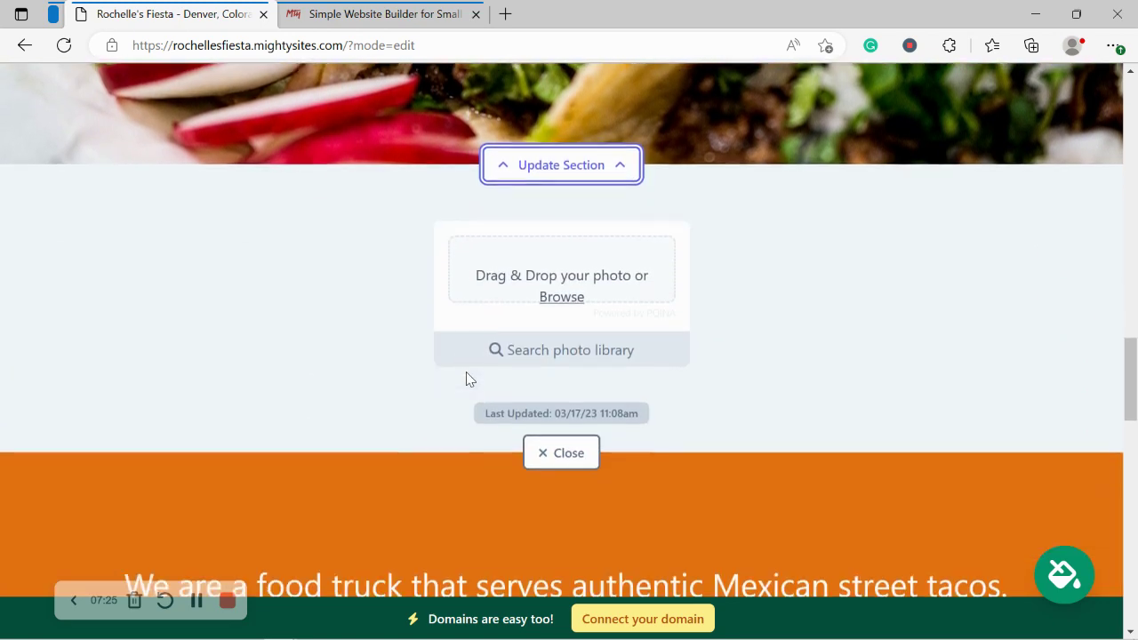
left_click(576, 348)
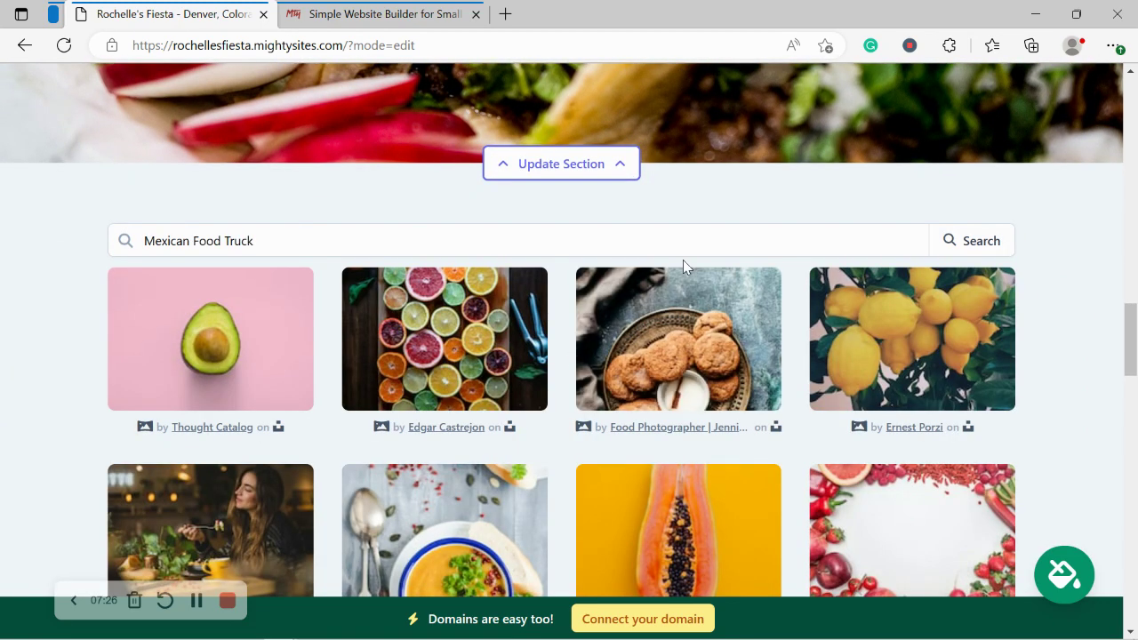
triple_click(528, 252)
type("burrito")
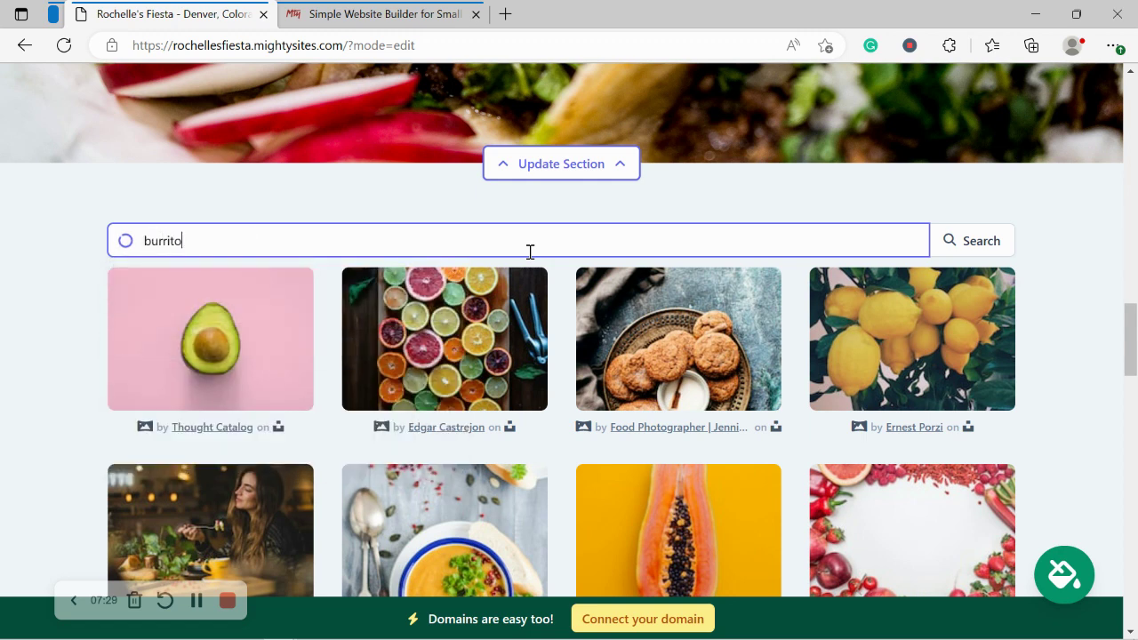
left_click(972, 244)
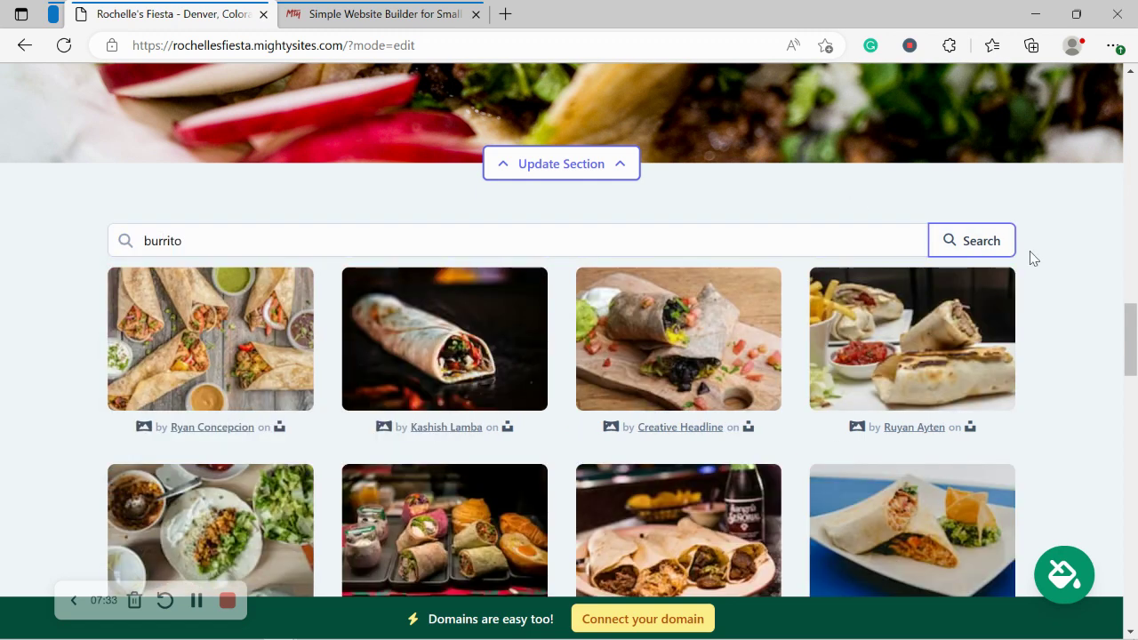
Step: Save the third burrito photo as the section image and close the editor
scroll(666, 369, "down", 1)
left_click(667, 369)
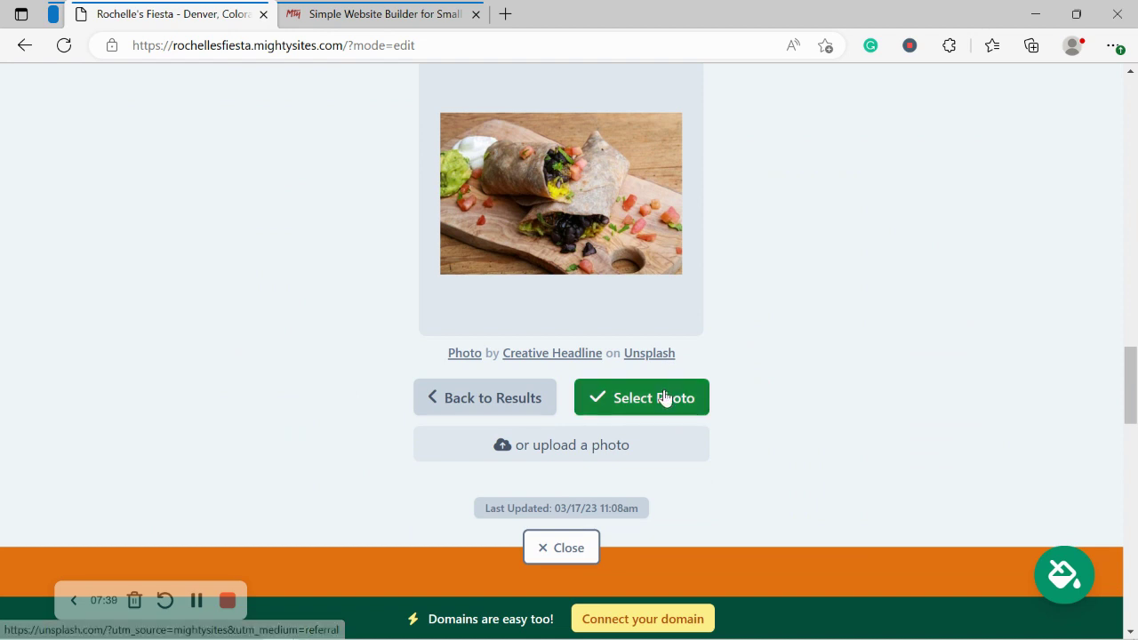
left_click(665, 399)
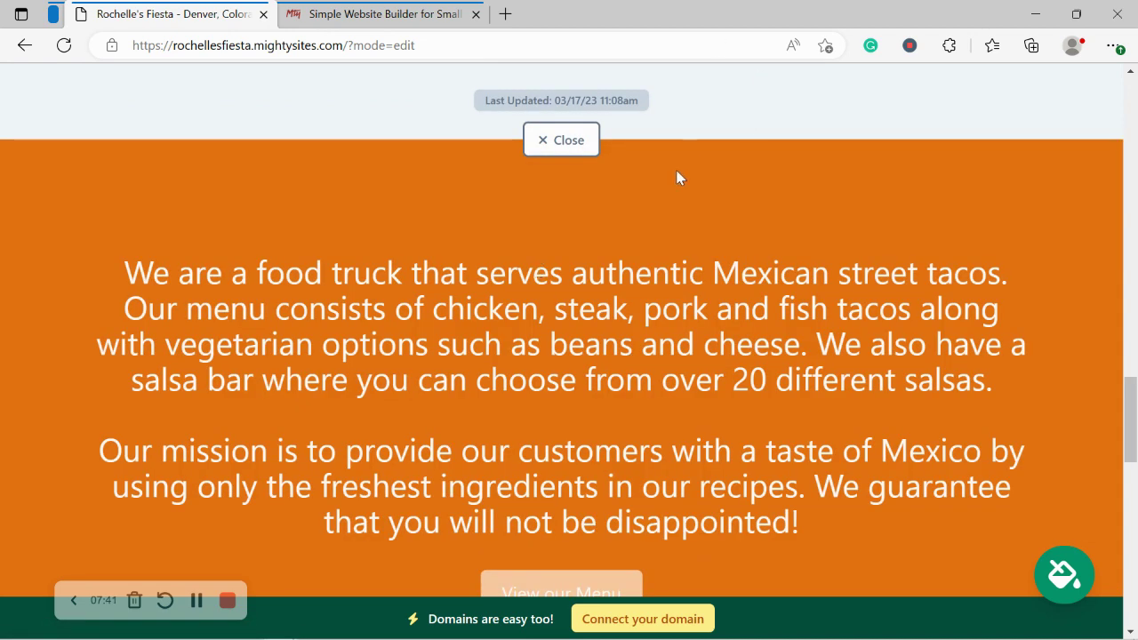
scroll(622, 355, "up", 5)
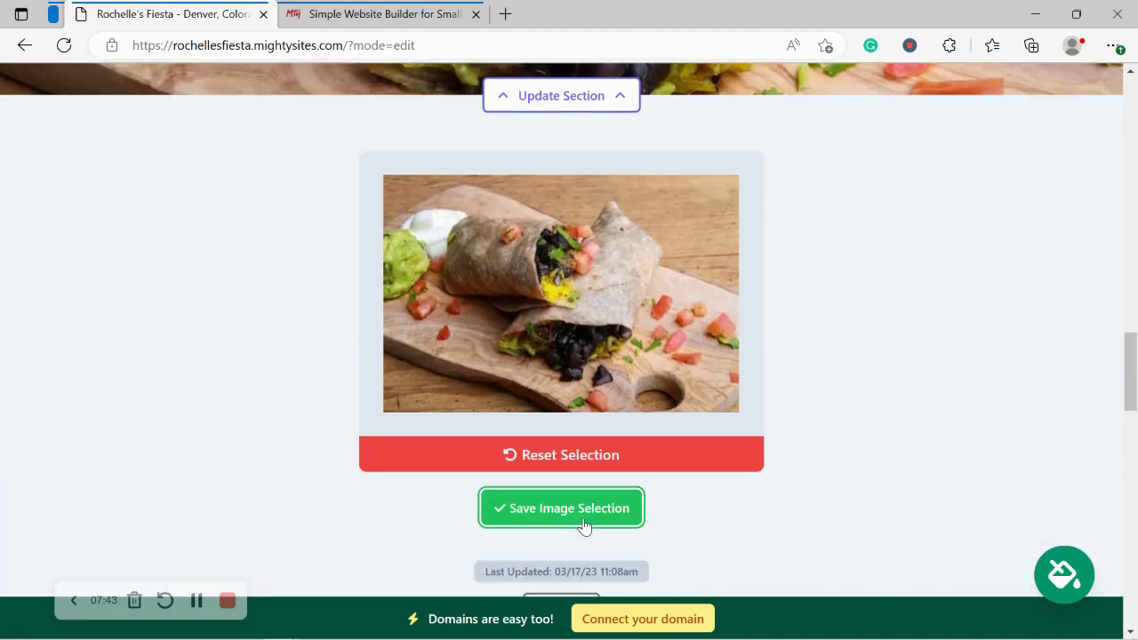
left_click(583, 509)
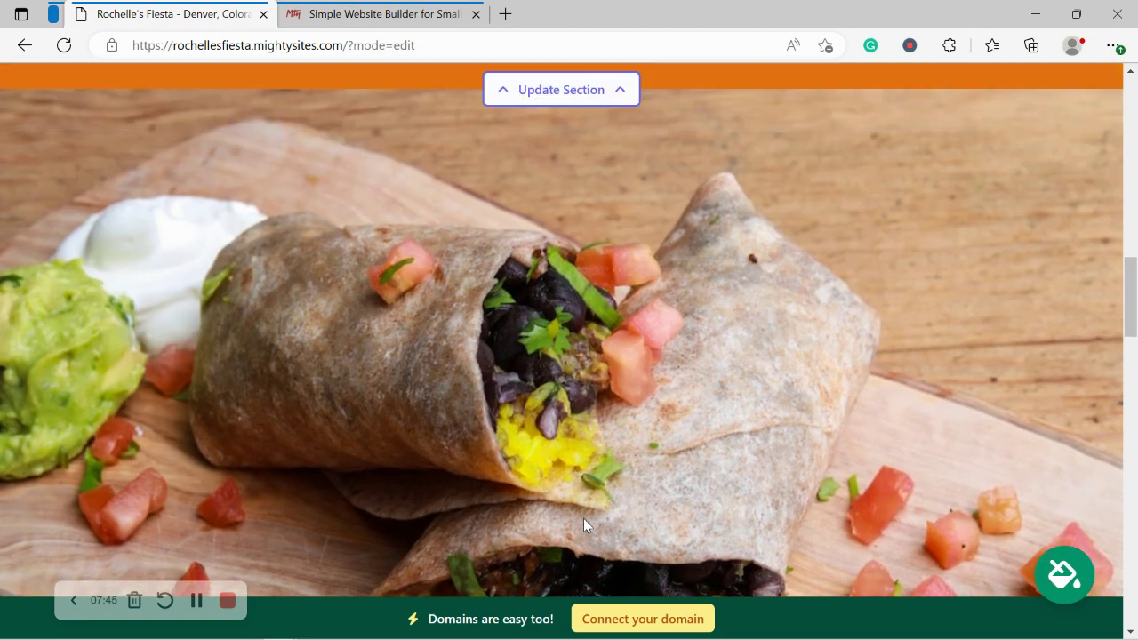
scroll(560, 471, "down", 3)
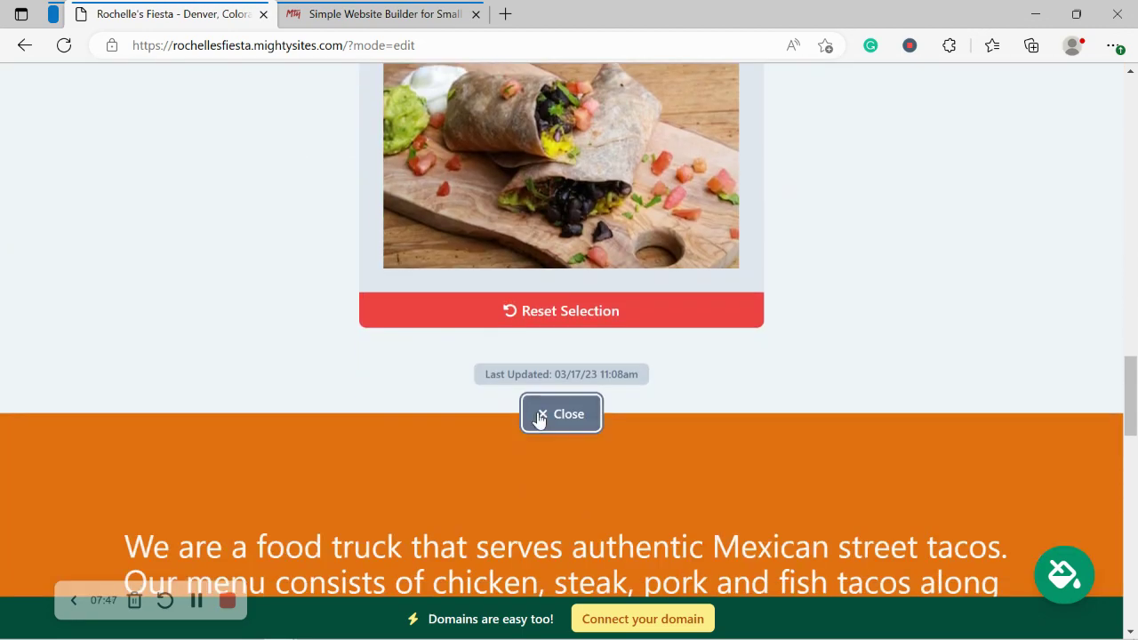
left_click(538, 420)
scroll(538, 418, "up", 1)
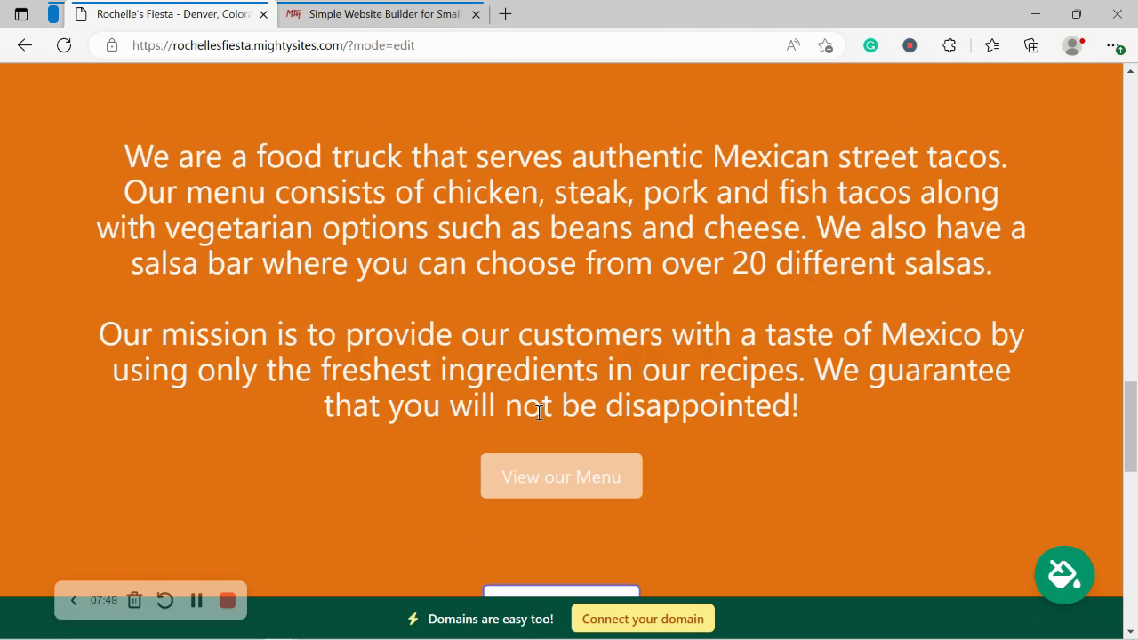
left_click_drag(117, 132, 563, 501)
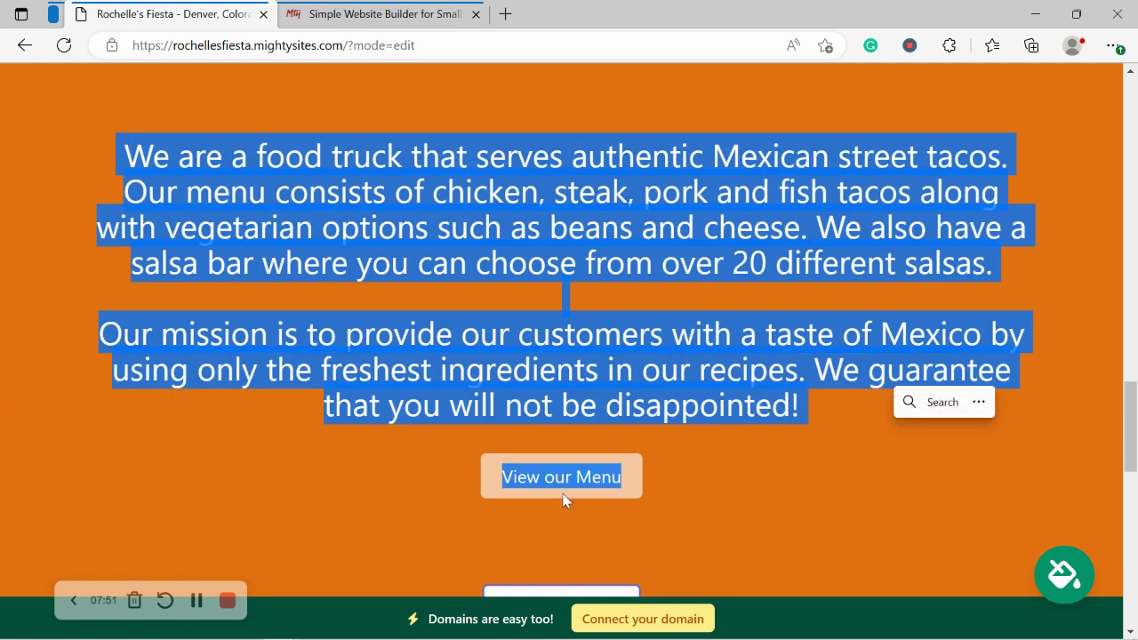
left_click(496, 385)
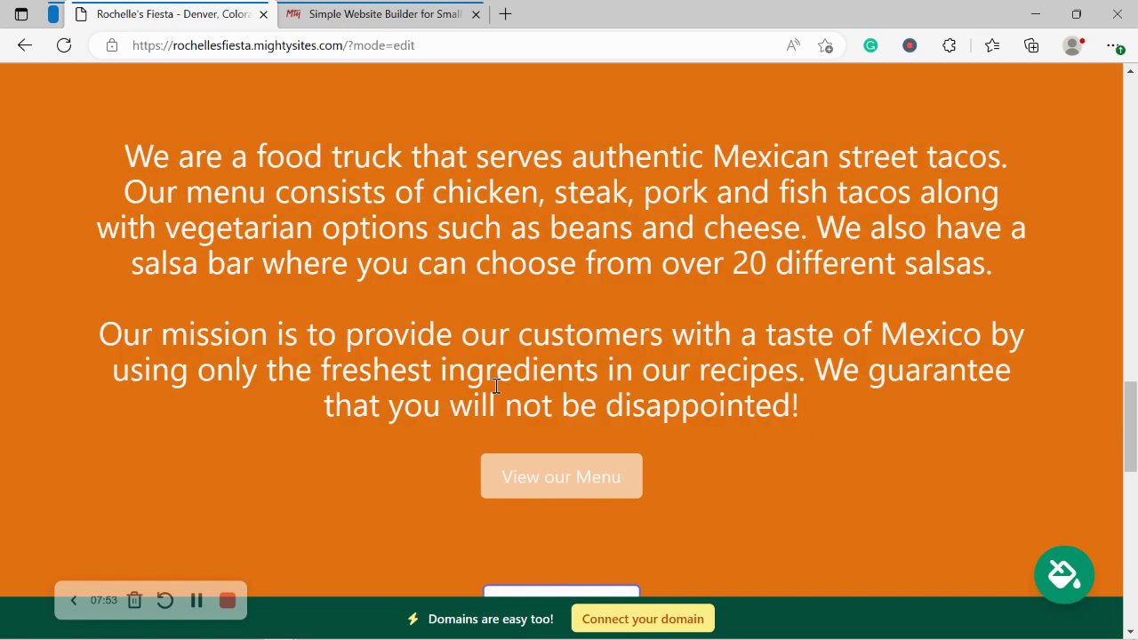
scroll(496, 385, "down", 3)
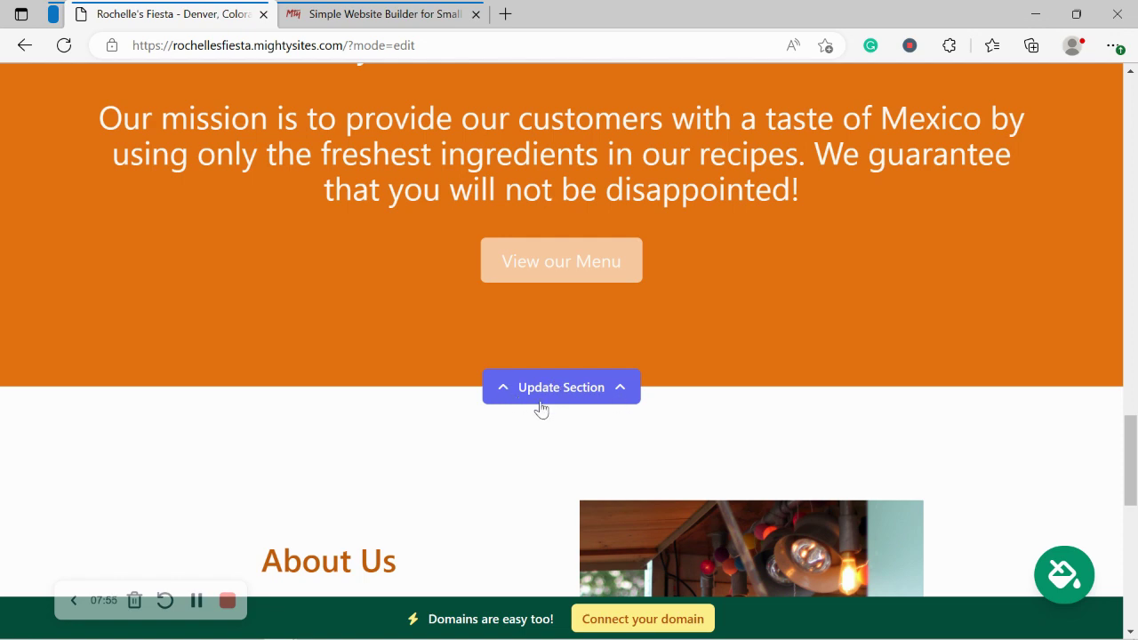
scroll(1042, 213, "down", 4)
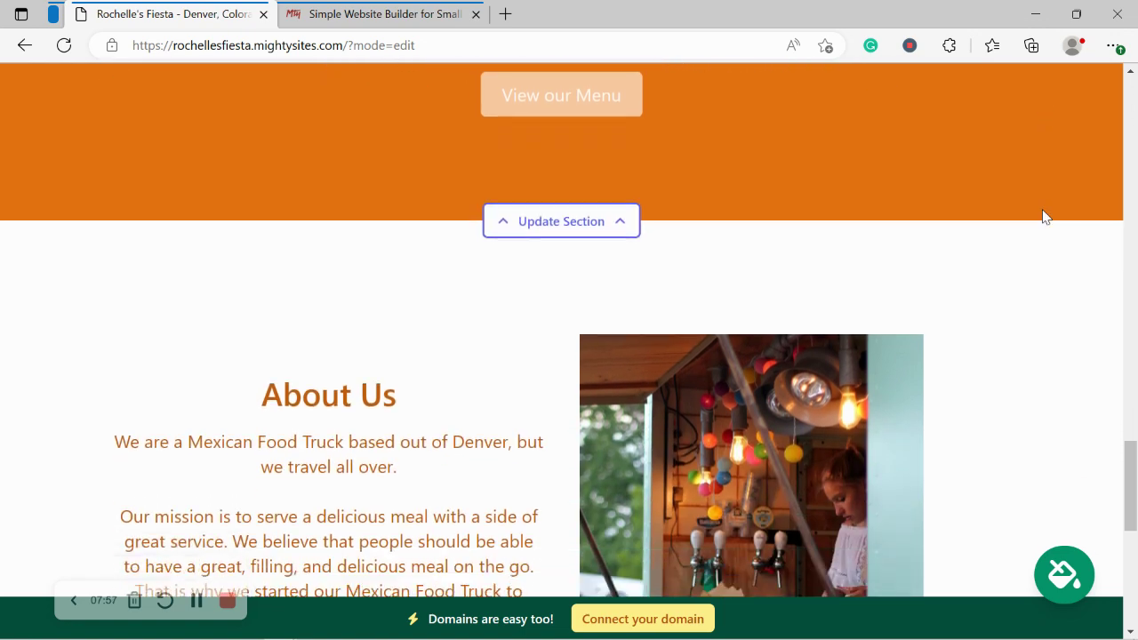
scroll(1045, 217, "down", 1)
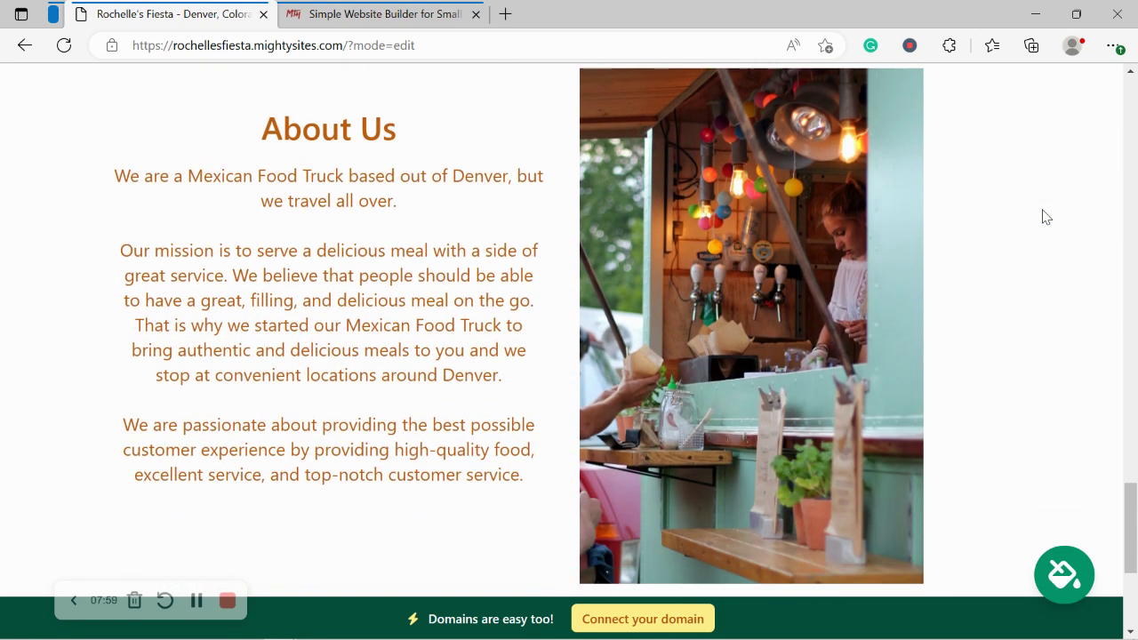
left_click_drag(108, 175, 531, 506)
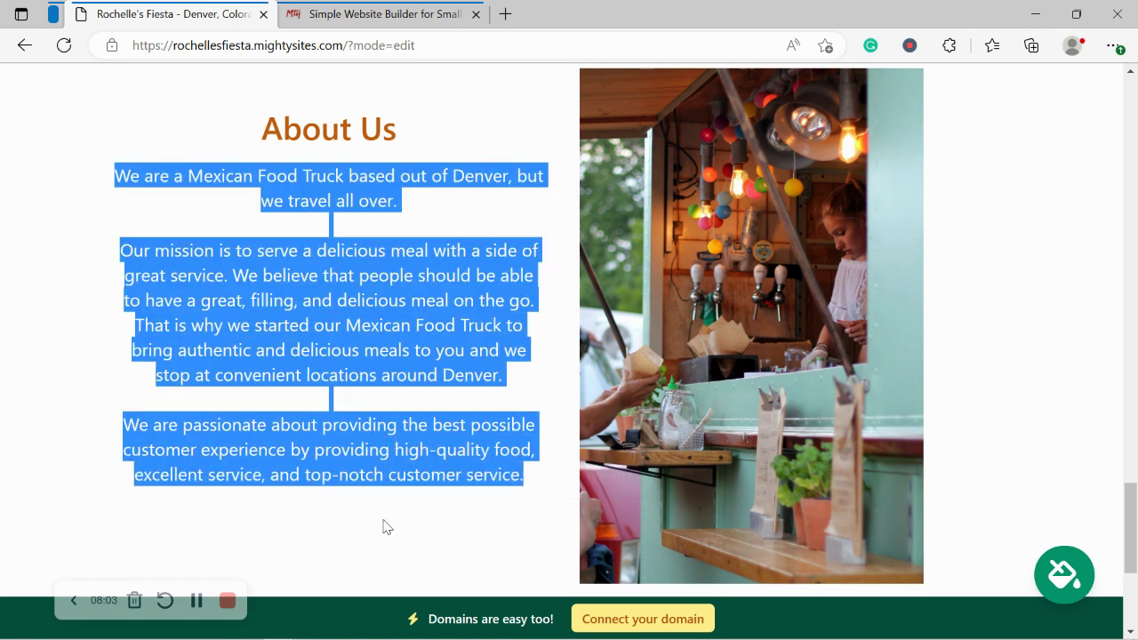
left_click(387, 528)
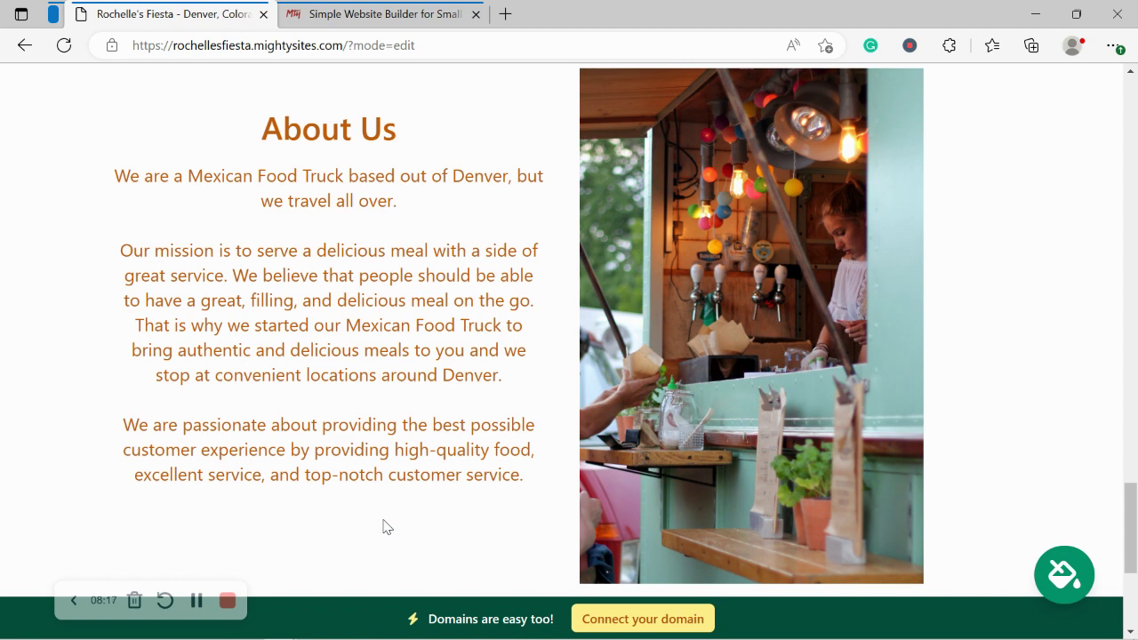
left_click_drag(563, 495, 230, 201)
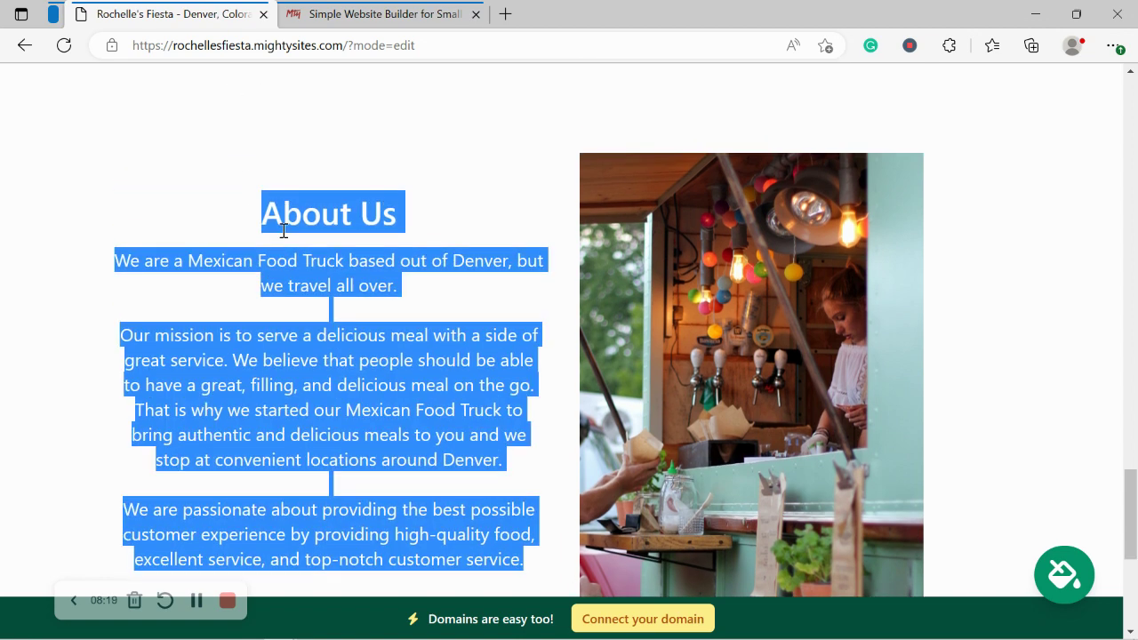
left_click(253, 255)
scroll(251, 252, "down", 2)
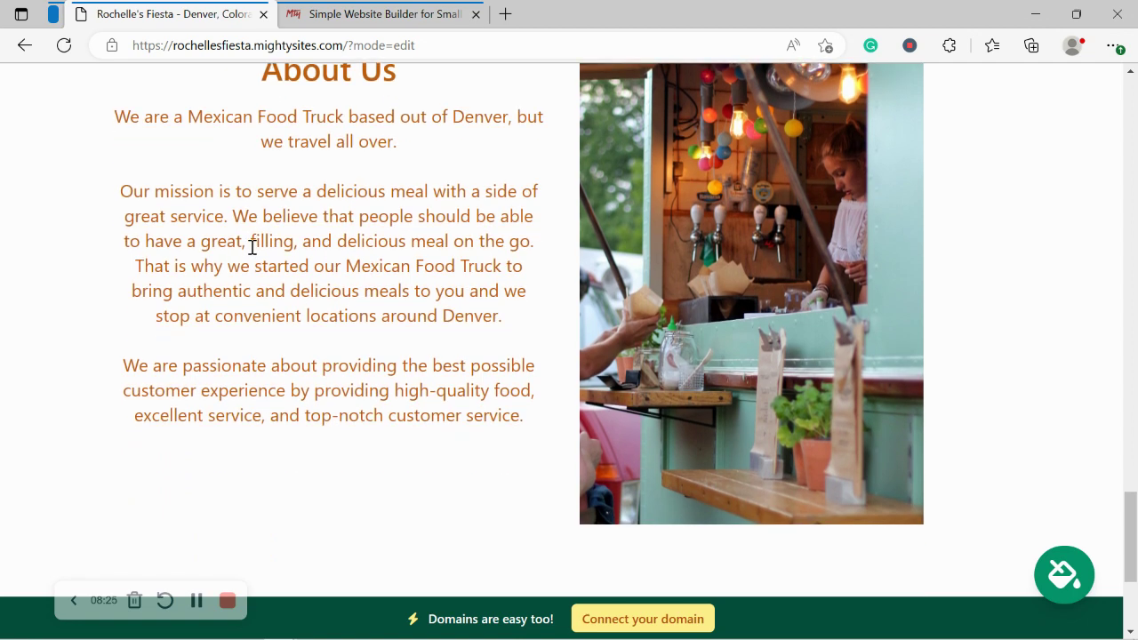
scroll(252, 248, "down", 4)
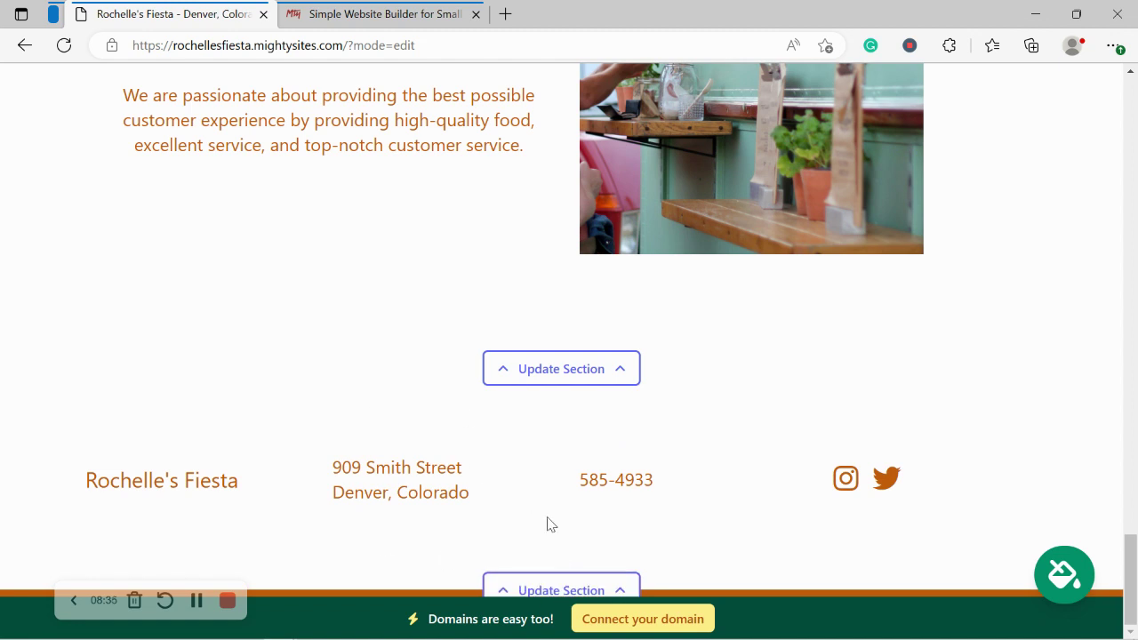
scroll(547, 524, "up", 4)
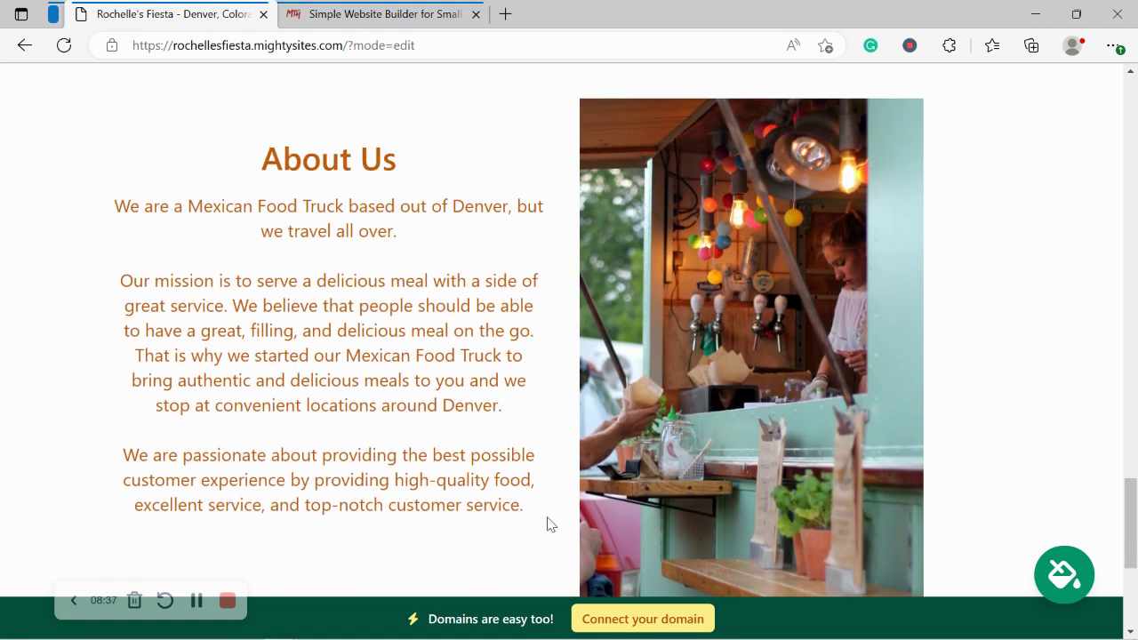
scroll(547, 525, "up", 6)
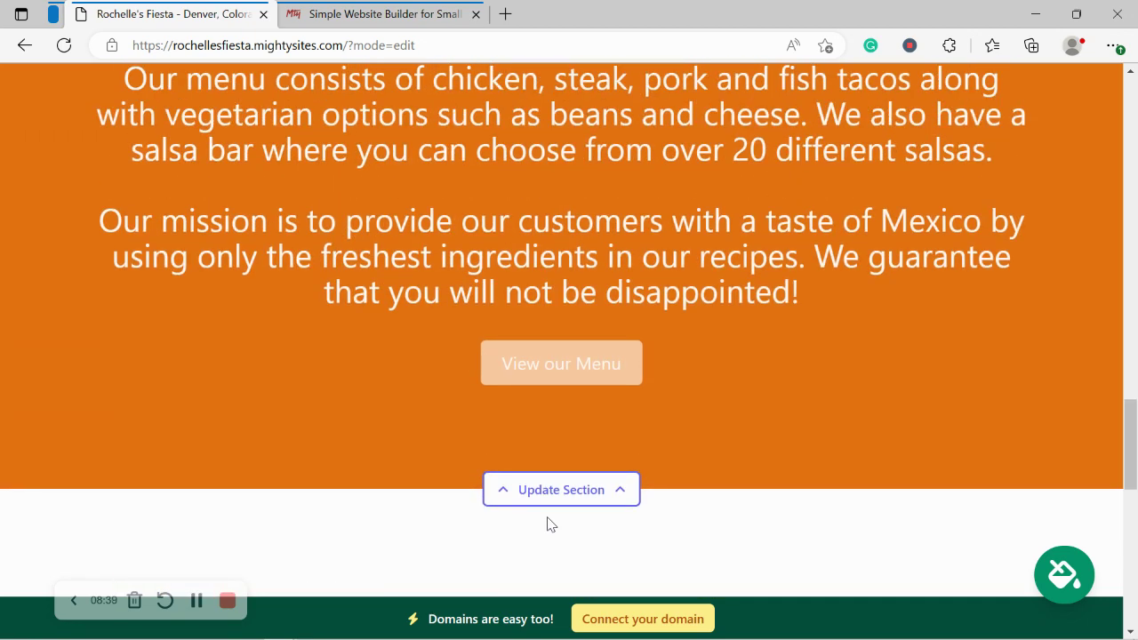
scroll(547, 524, "up", 6)
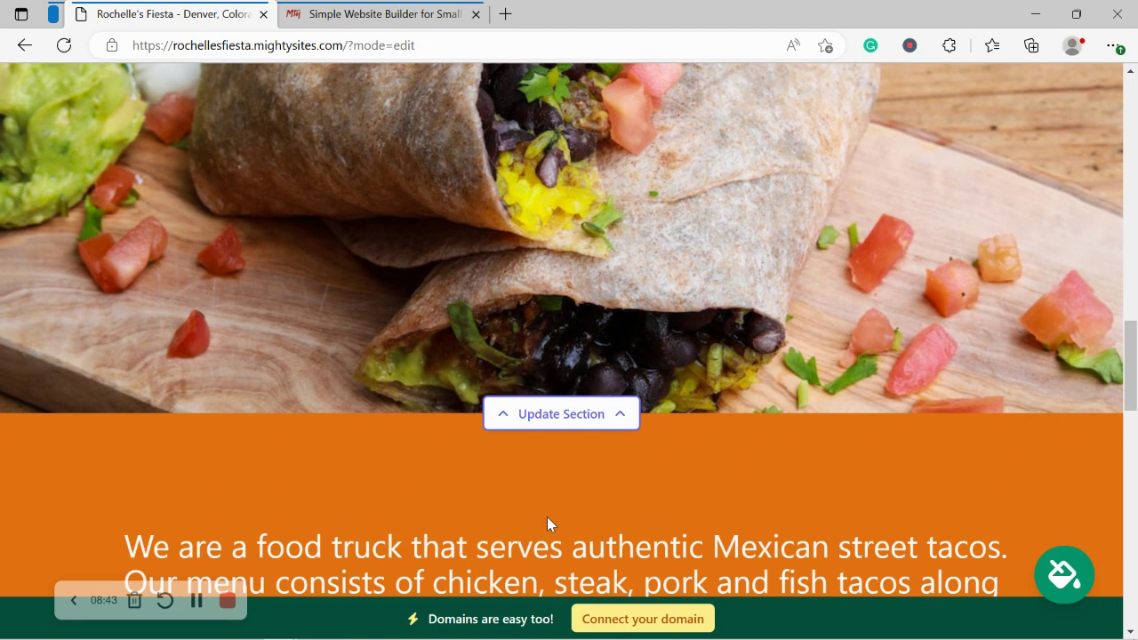
scroll(547, 517, "up", 6)
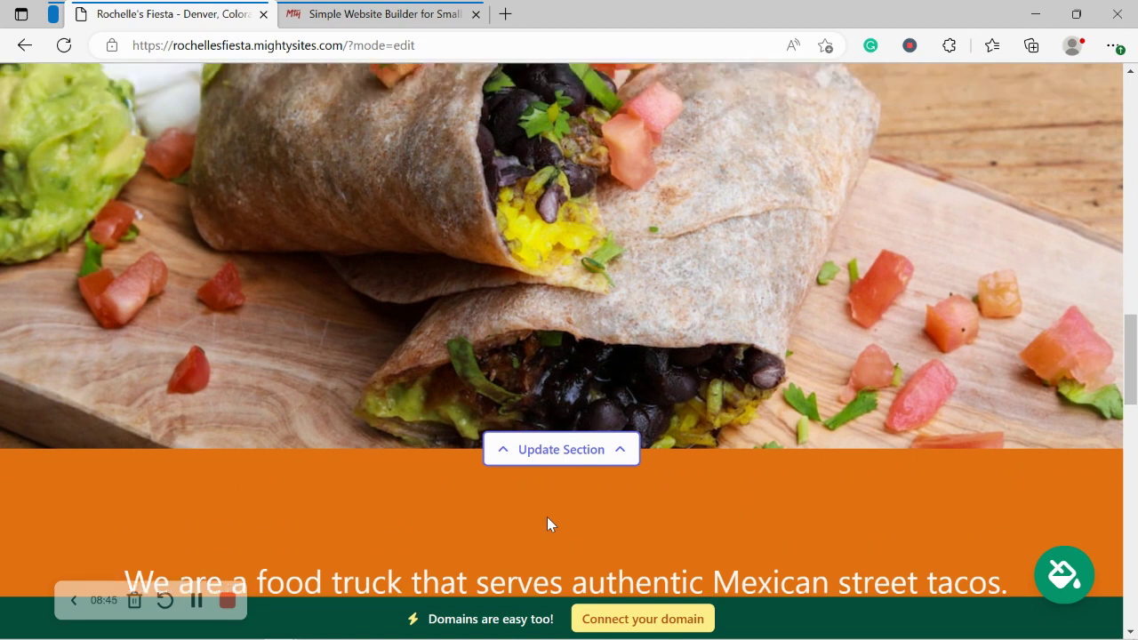
scroll(547, 517, "up", 3)
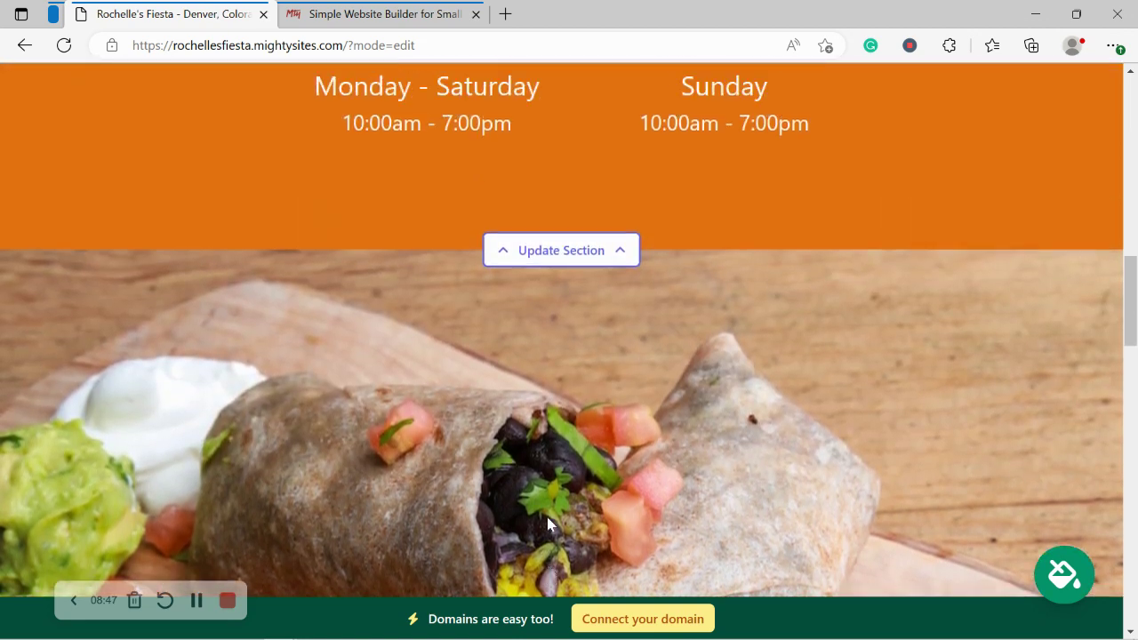
scroll(547, 524, "up", 4)
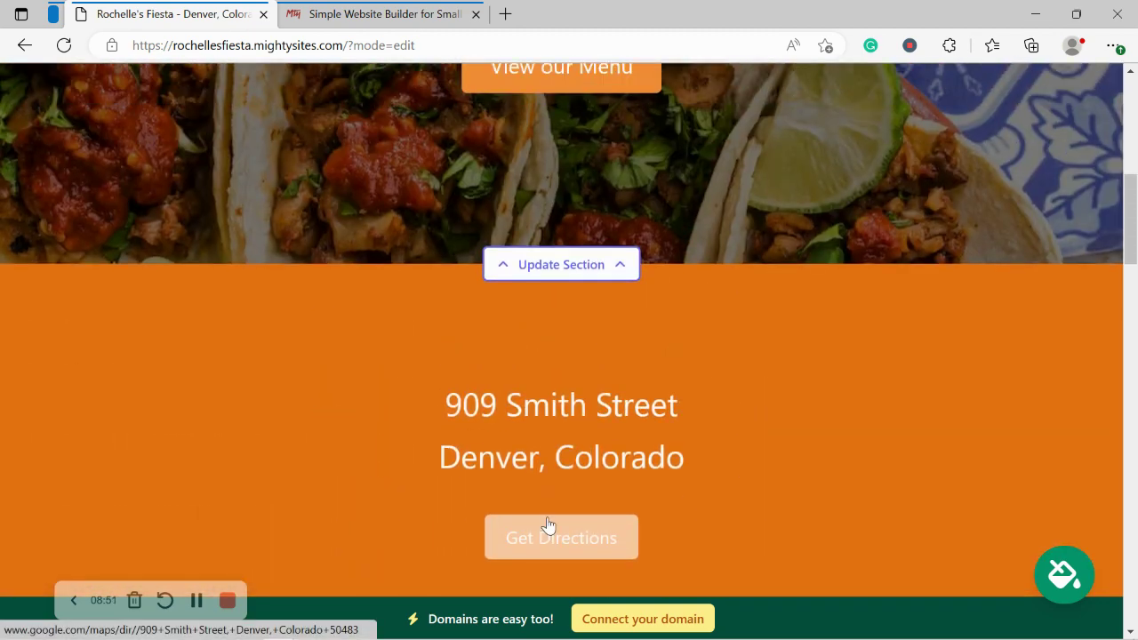
scroll(546, 525, "up", 4)
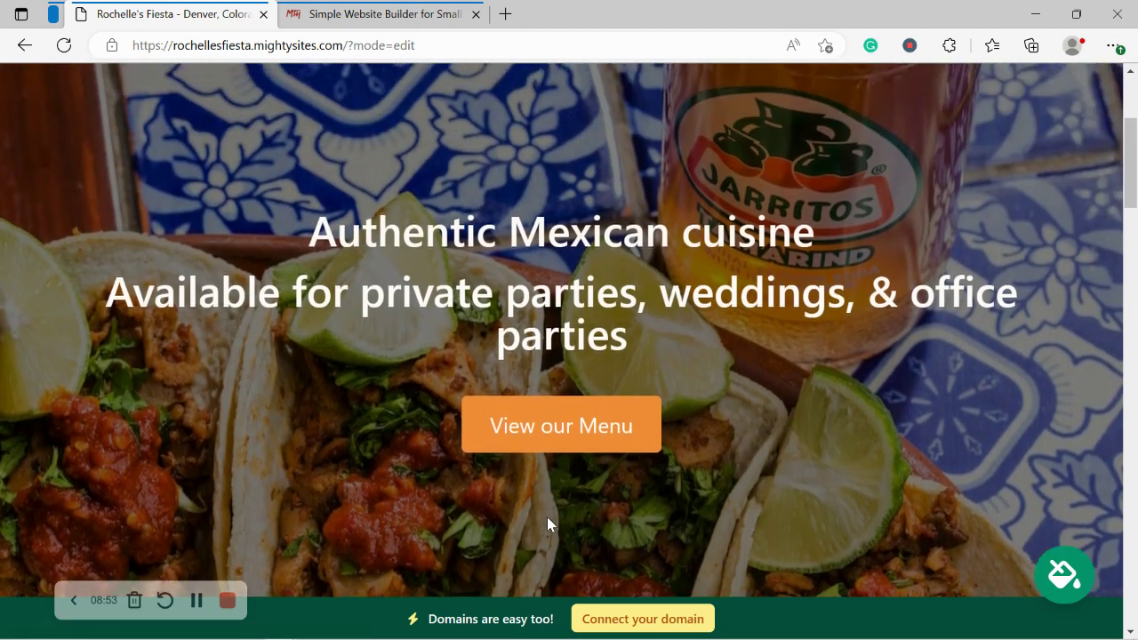
scroll(547, 516, "up", 3)
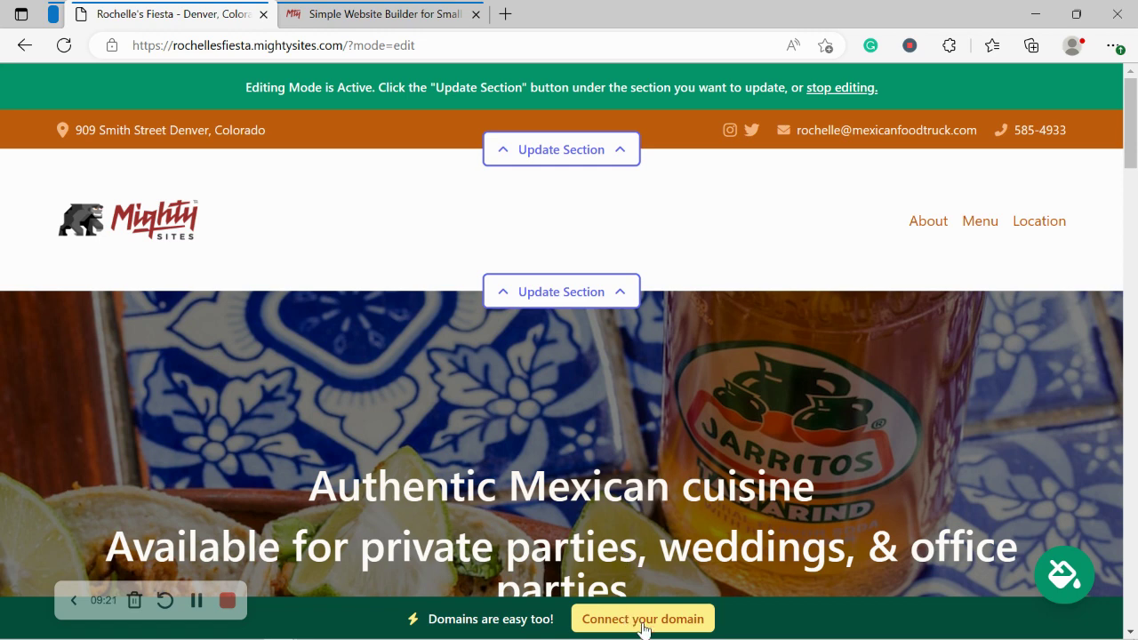
Step: Open the Connect a Domain page, then view the Mighty Sites home page tab
left_click(636, 621)
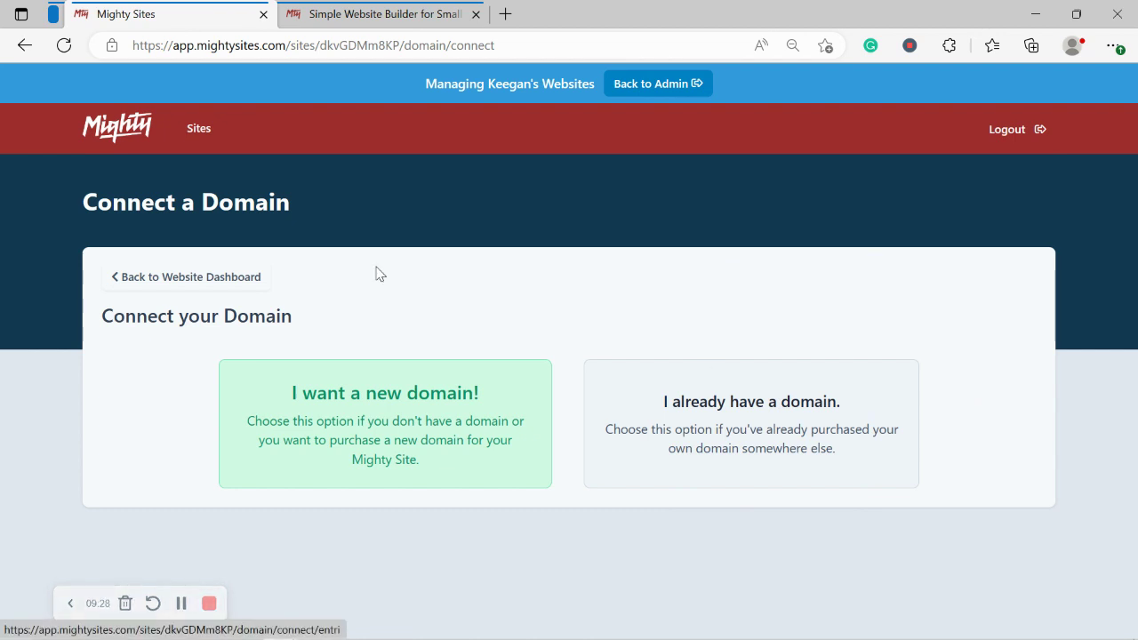
left_click(353, 10)
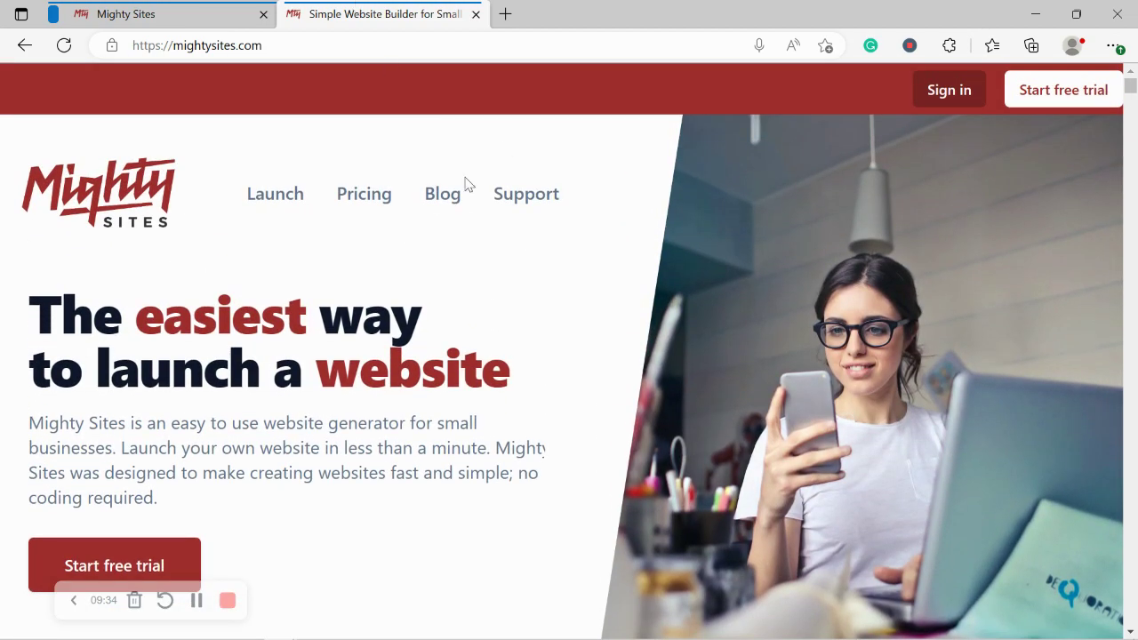
Step: Browse the Small Business Marketing Blog articles, then return to the Connect a Domain tab
left_click(444, 203)
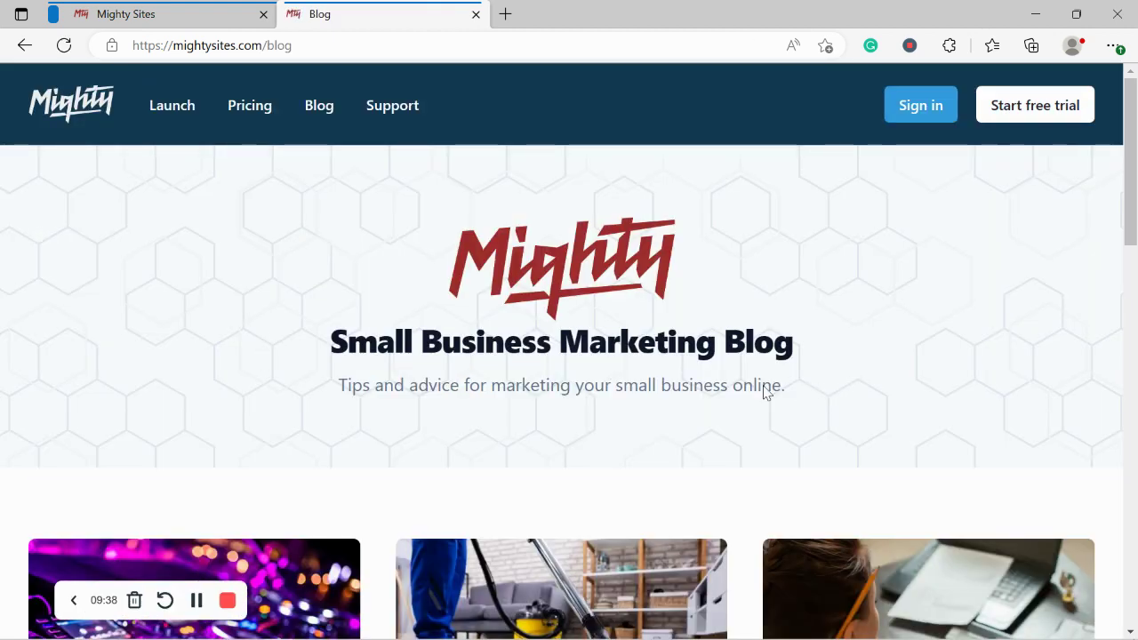
left_click_drag(766, 389, 282, 399)
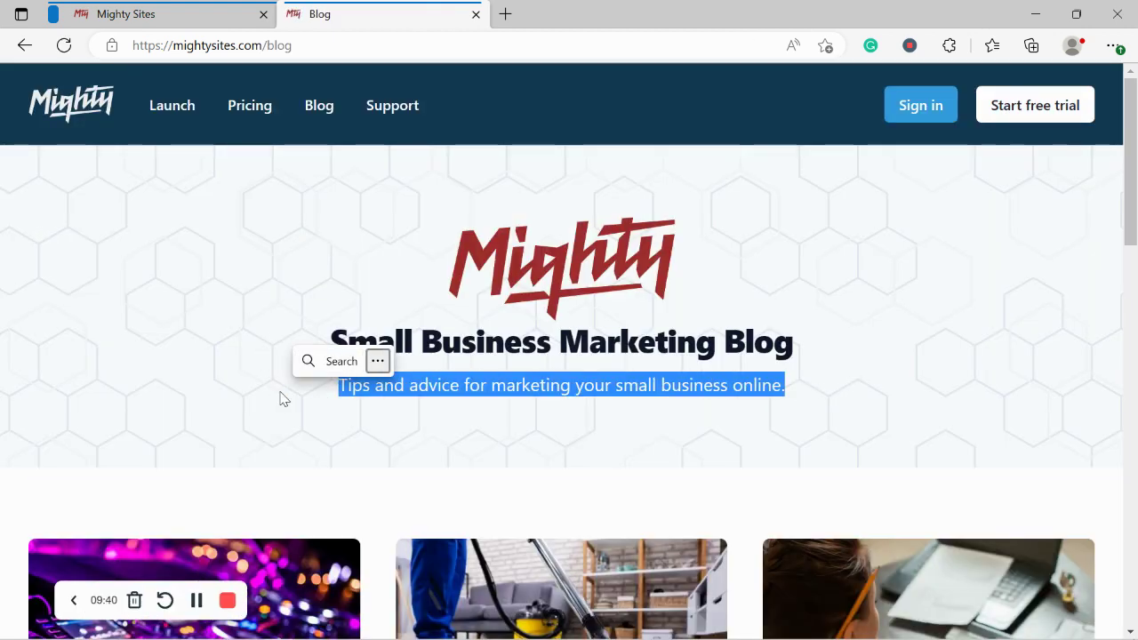
scroll(281, 399, "down", 5)
scroll(280, 400, "down", 4)
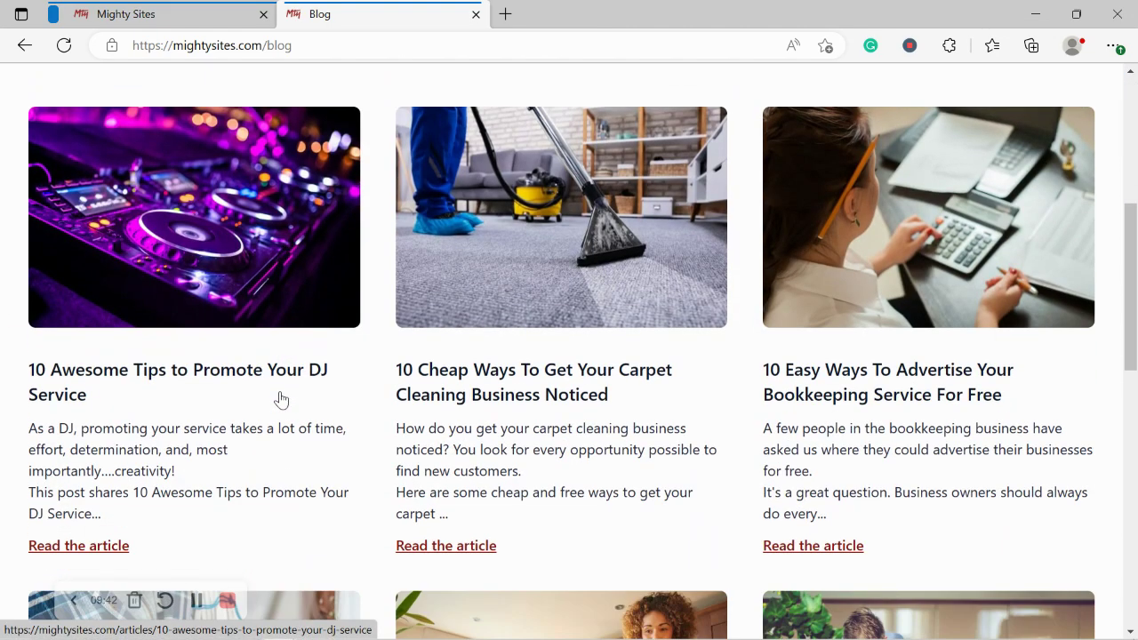
scroll(280, 399, "down", 4)
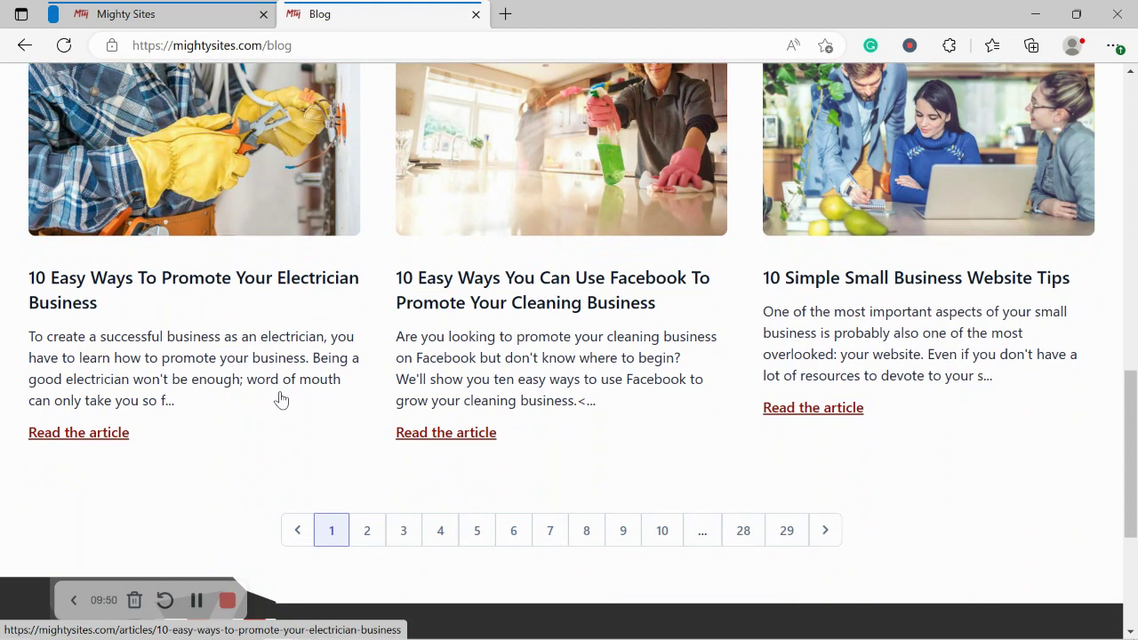
left_click(200, 10)
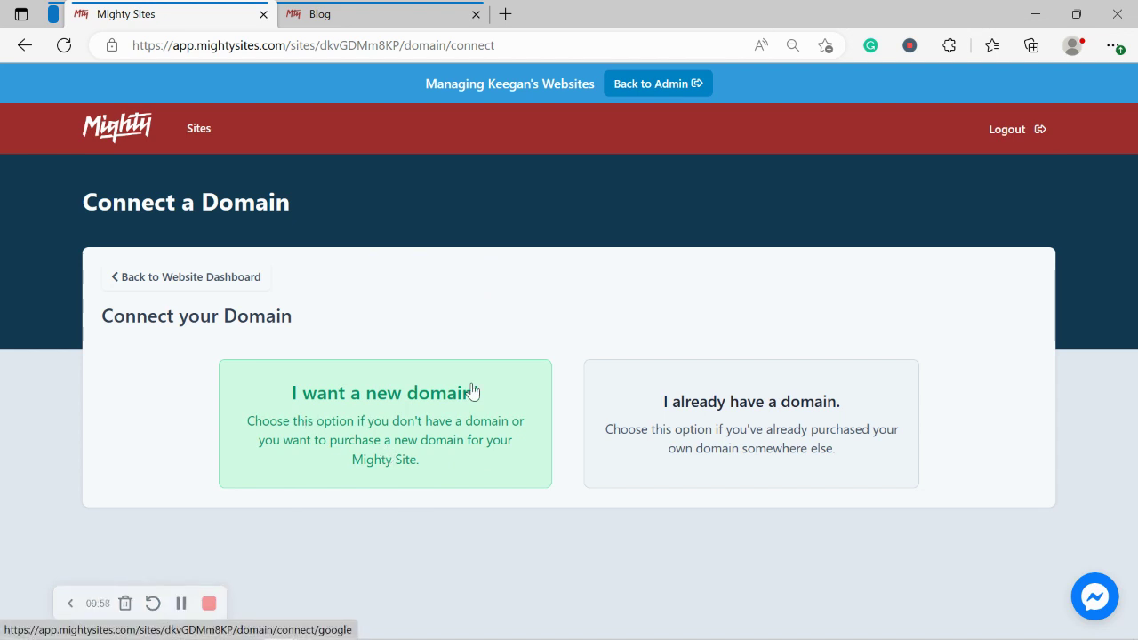
Step: Return to the website dashboard and open rochellesfiesta.mightysites.com live in a new tab
left_click(218, 287)
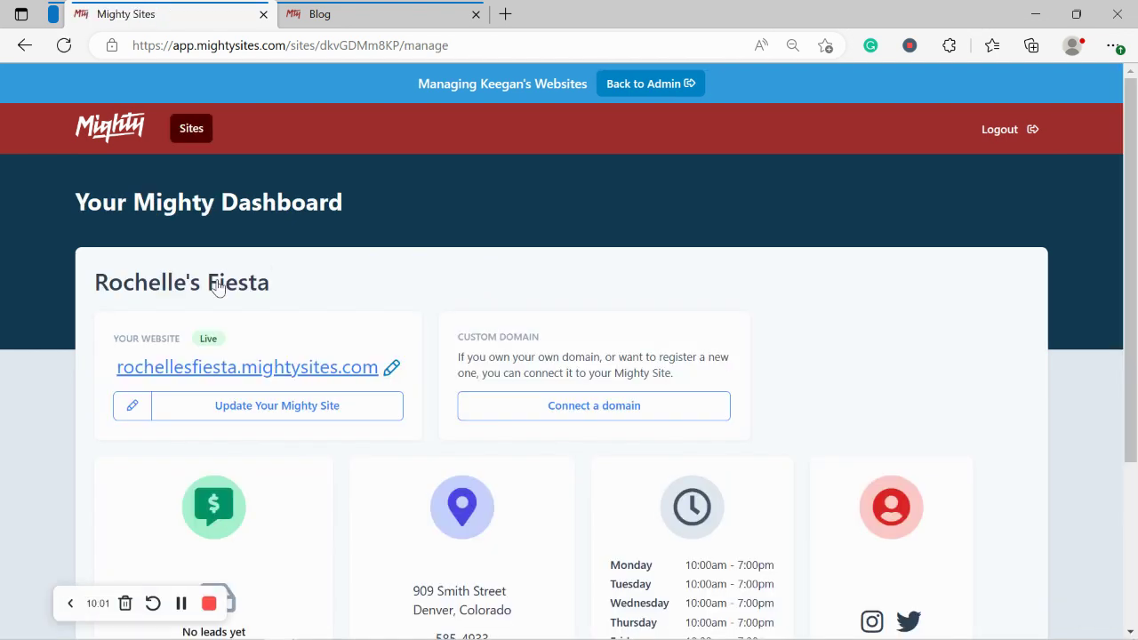
left_click(320, 371)
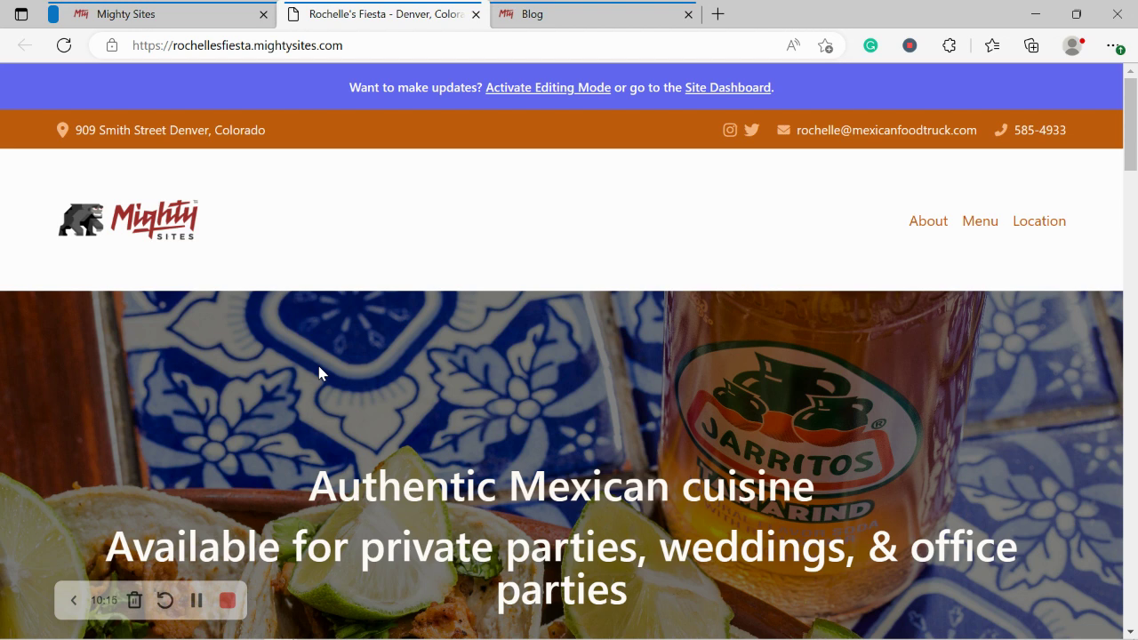
scroll(319, 372, "down", 2)
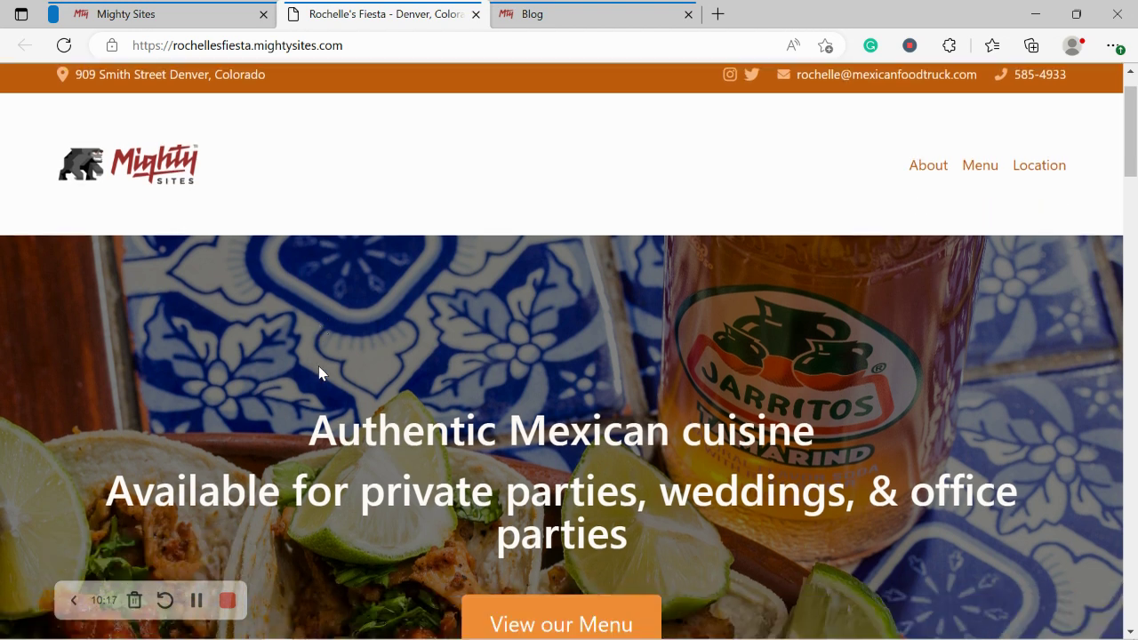
scroll(319, 372, "down", 2)
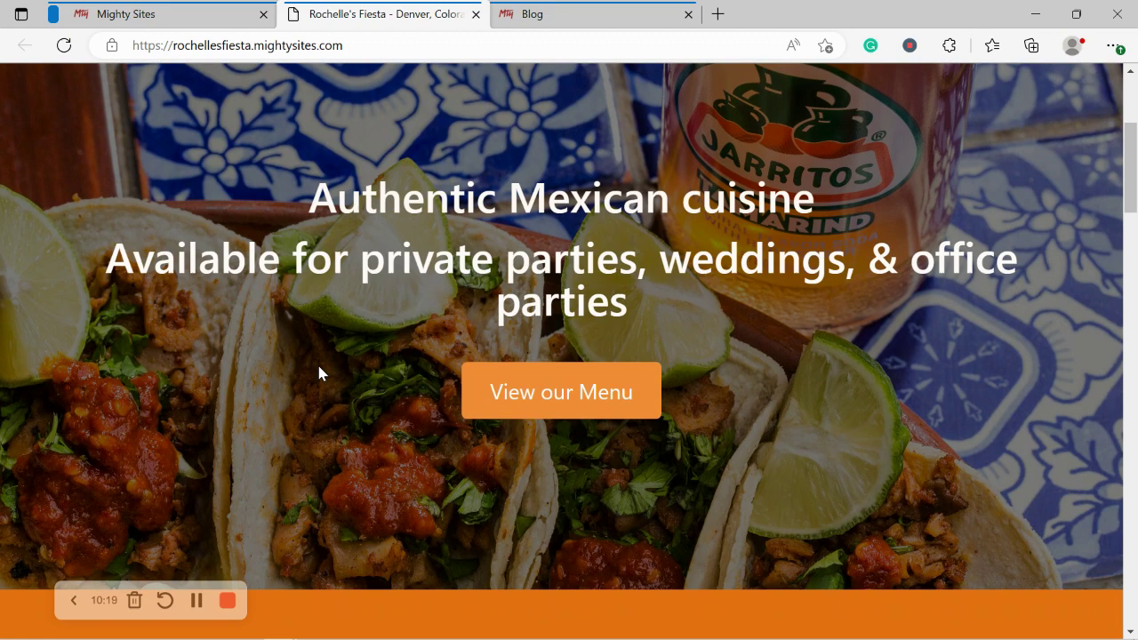
scroll(319, 373, "down", 5)
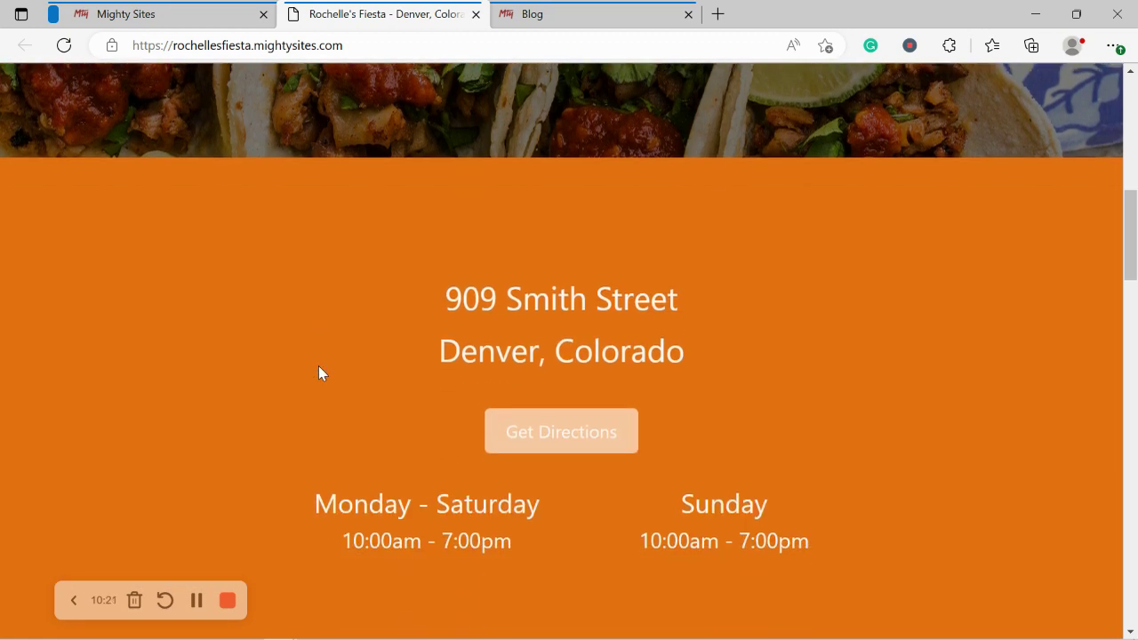
scroll(319, 372, "down", 4)
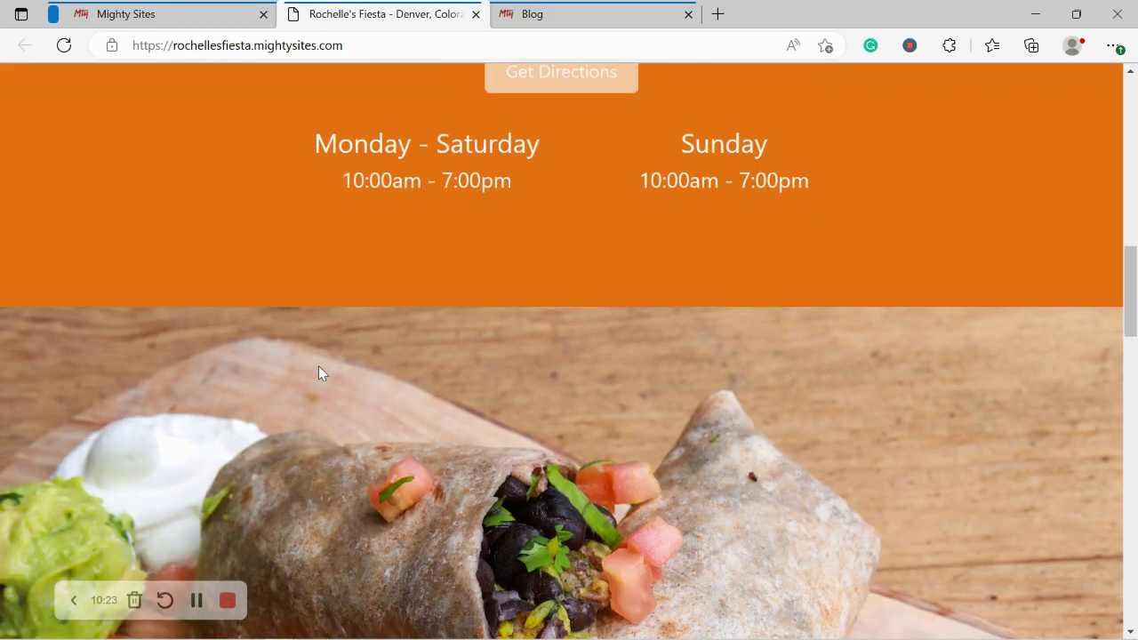
scroll(319, 373, "down", 1)
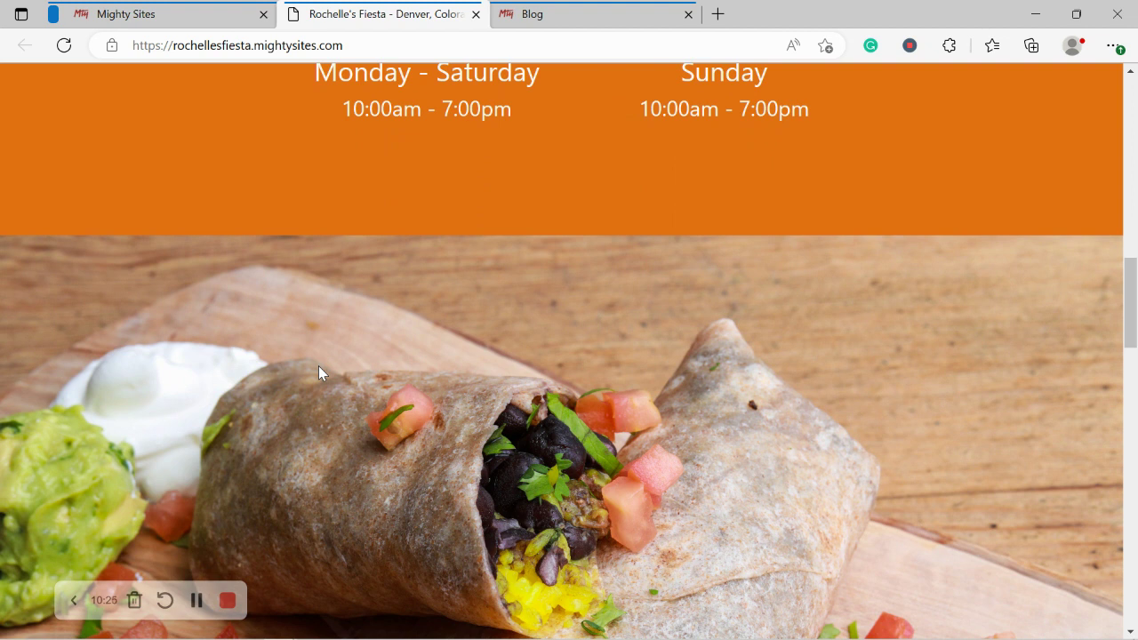